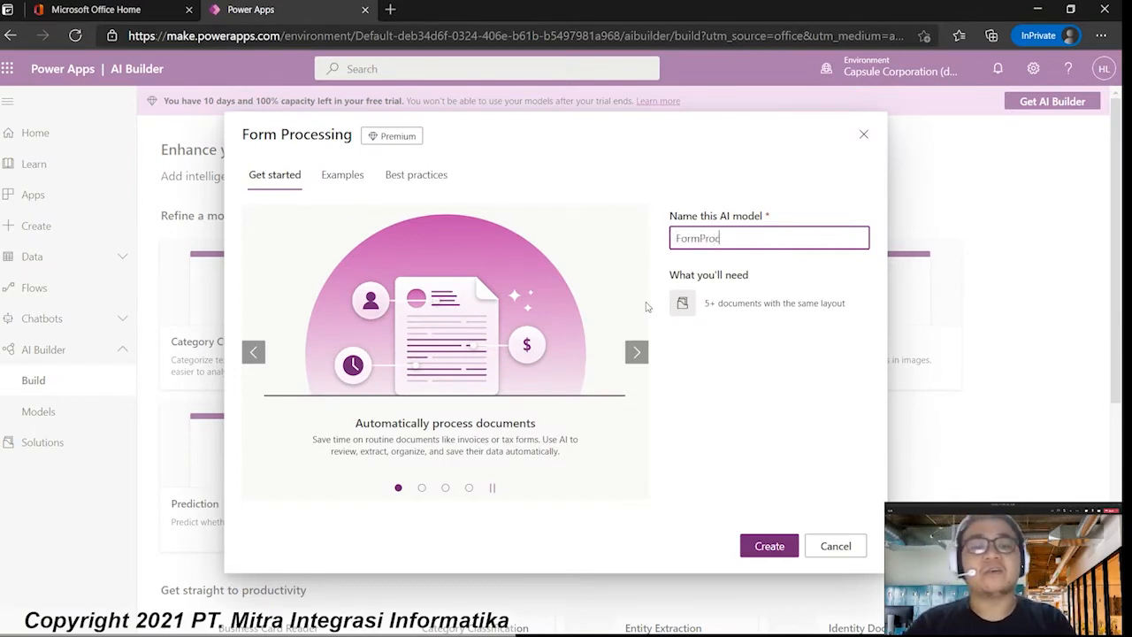
Create the Form Processing AI model with the name FormProc1.
{"action": "type", "text": "1"}
{"action": "left_click", "coordinate": [796, 545]}
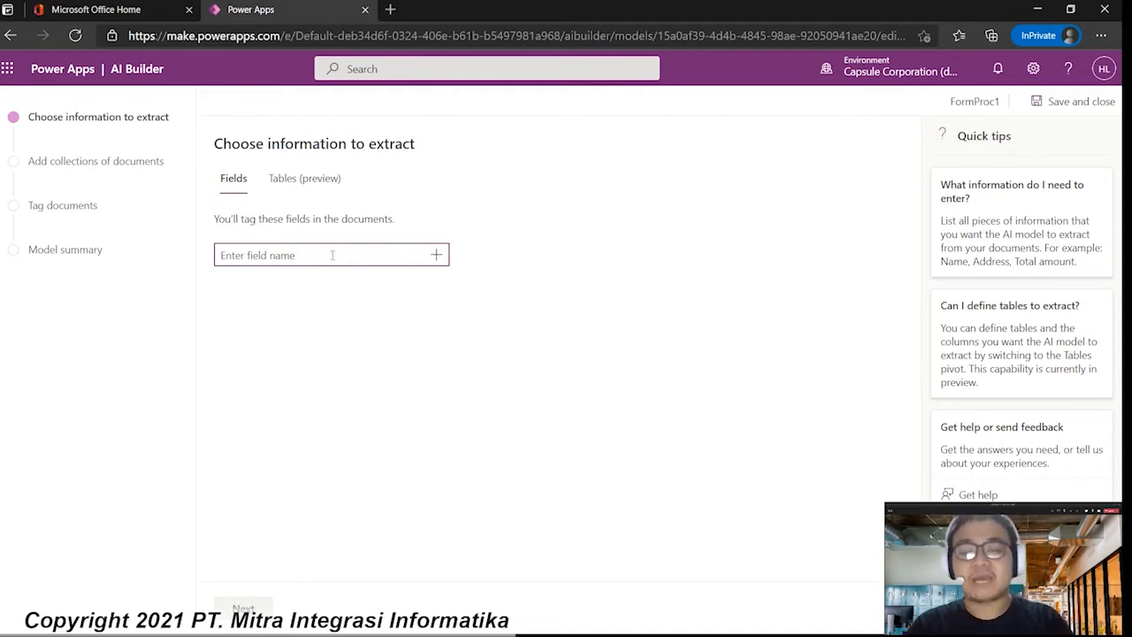
Define the extraction fields Tanggal, NamaPerusahaan and Total, and proceed to adding document collections.
{"action": "type", "text": "I"}
{"action": "key", "text": "BackSpace"}
{"action": "type", "text": "Tanggal"}
{"action": "key", "text": "Return"}
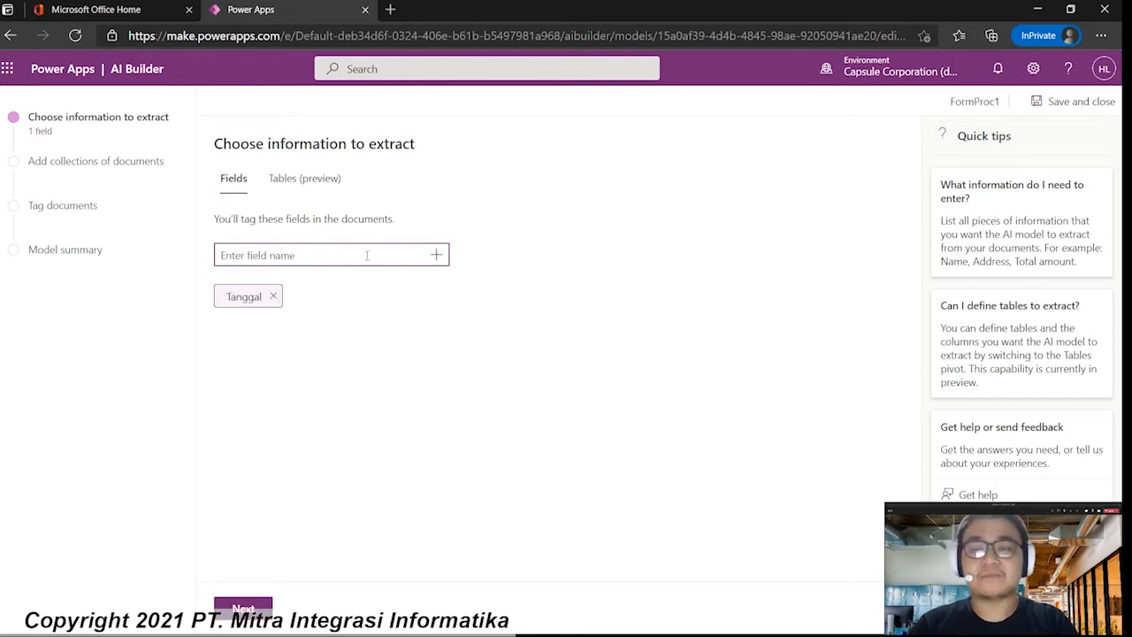
{"action": "type", "text": "NamaPerusahaan"}
{"action": "key", "text": "Return"}
{"action": "type", "text": "Total"}
{"action": "key", "text": "Return"}
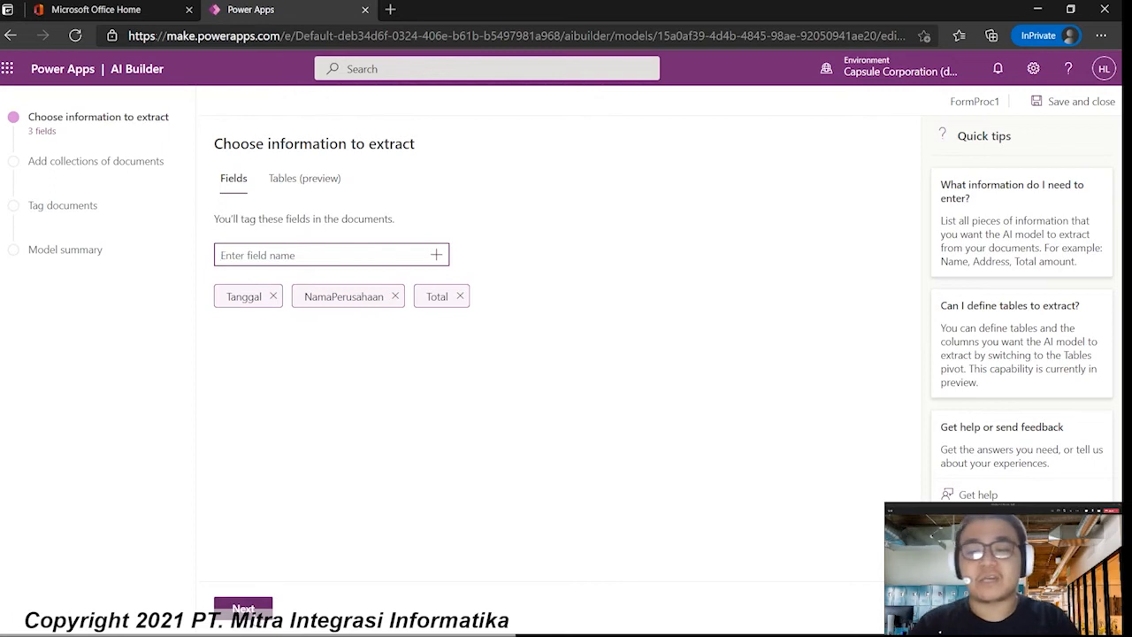
{"action": "left_click", "coordinate": [243, 608]}
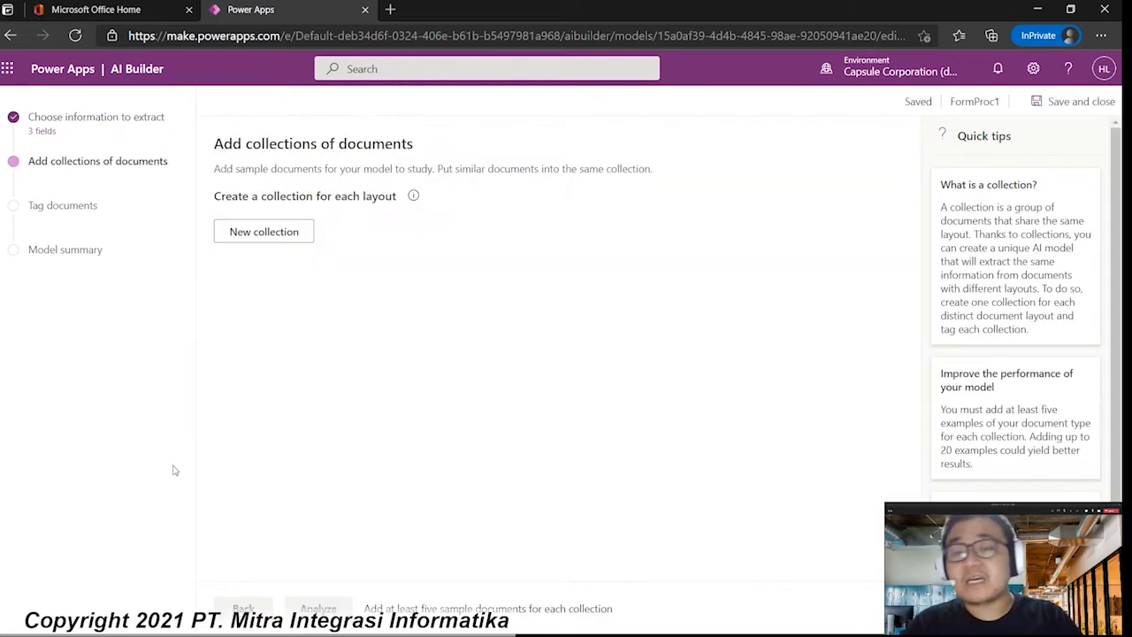
Create a document collection and upload the five sample invoices, Contoso 1.png to Contoso 5.png, from local storage.
{"action": "left_click", "coordinate": [265, 243]}
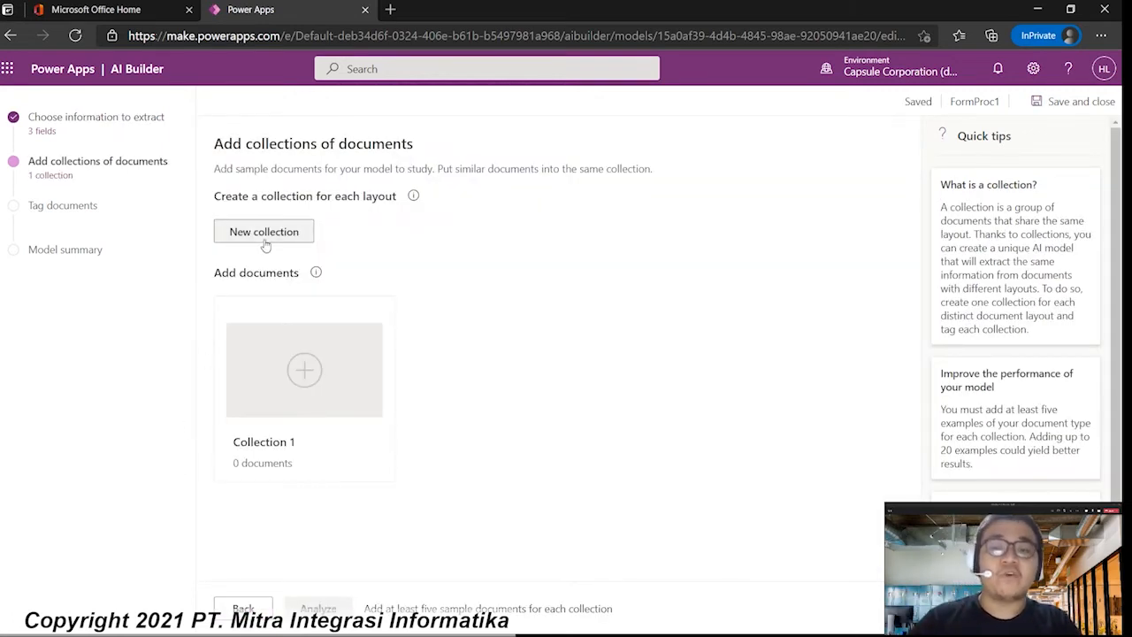
{"action": "left_click", "coordinate": [300, 372]}
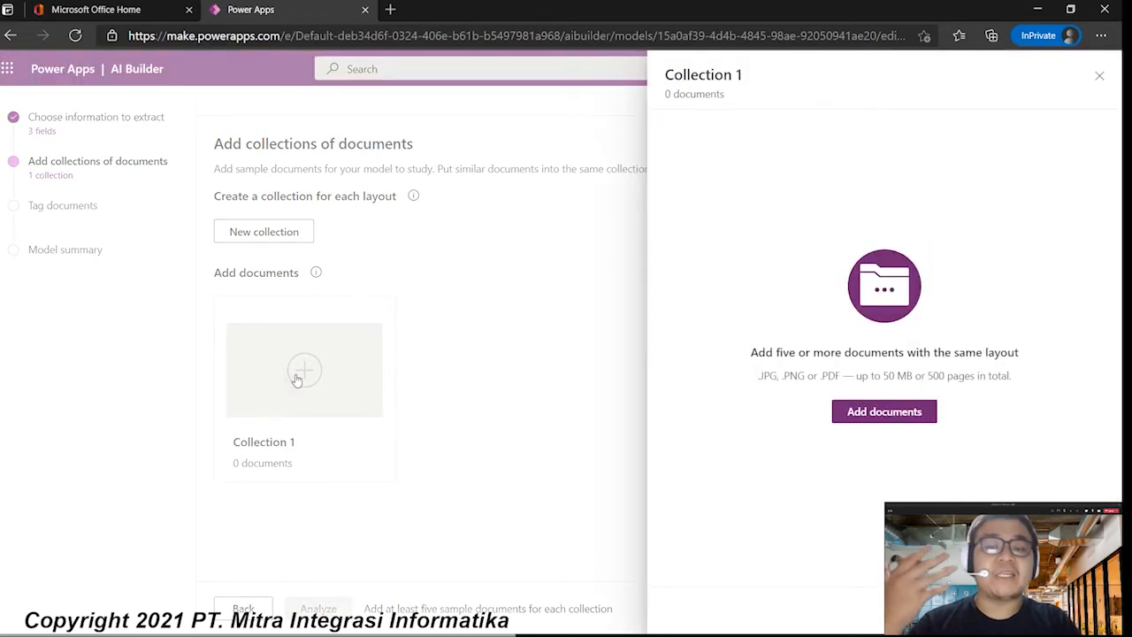
{"action": "left_click", "coordinate": [689, 347]}
{"action": "left_click", "coordinate": [855, 421]}
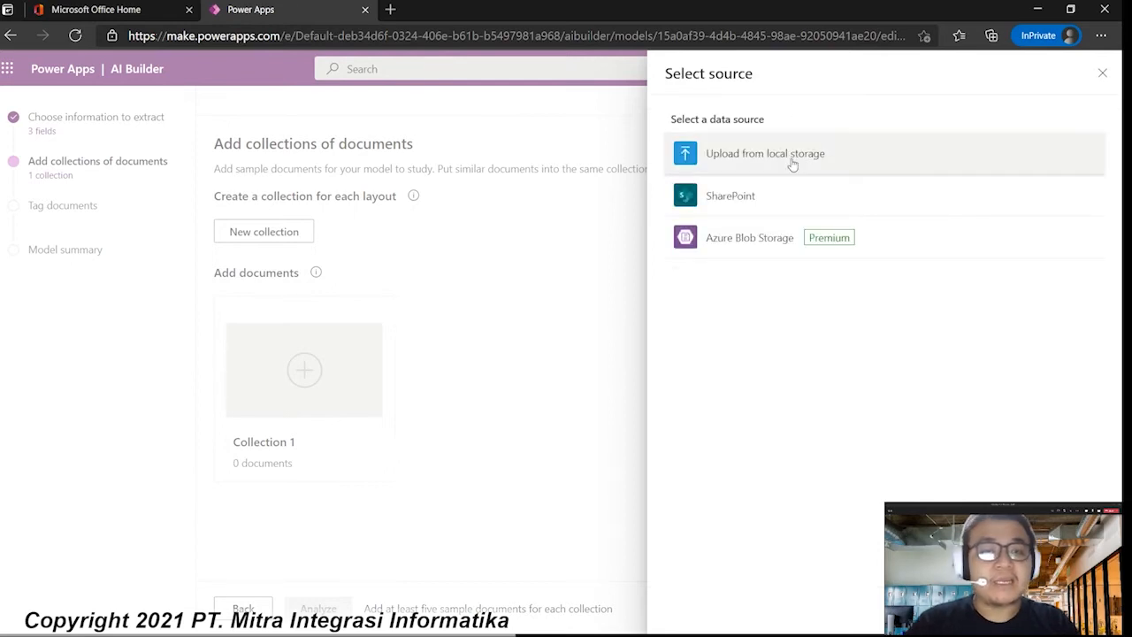
{"action": "left_click", "coordinate": [793, 162]}
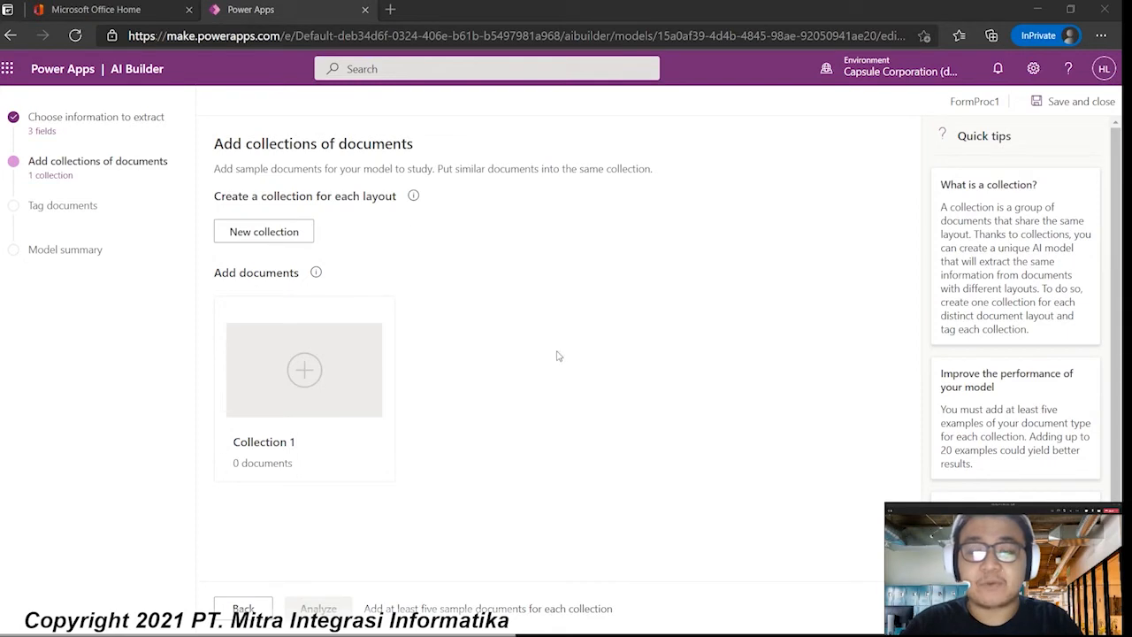
{"action": "left_click", "coordinate": [605, 442]}
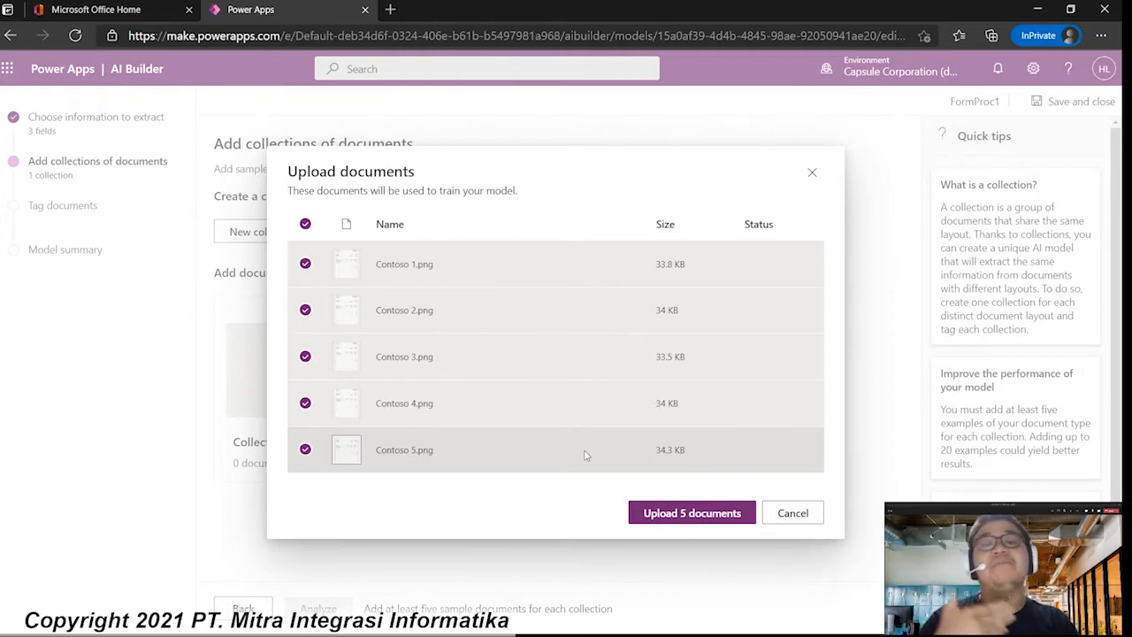
{"action": "left_click", "coordinate": [678, 511]}
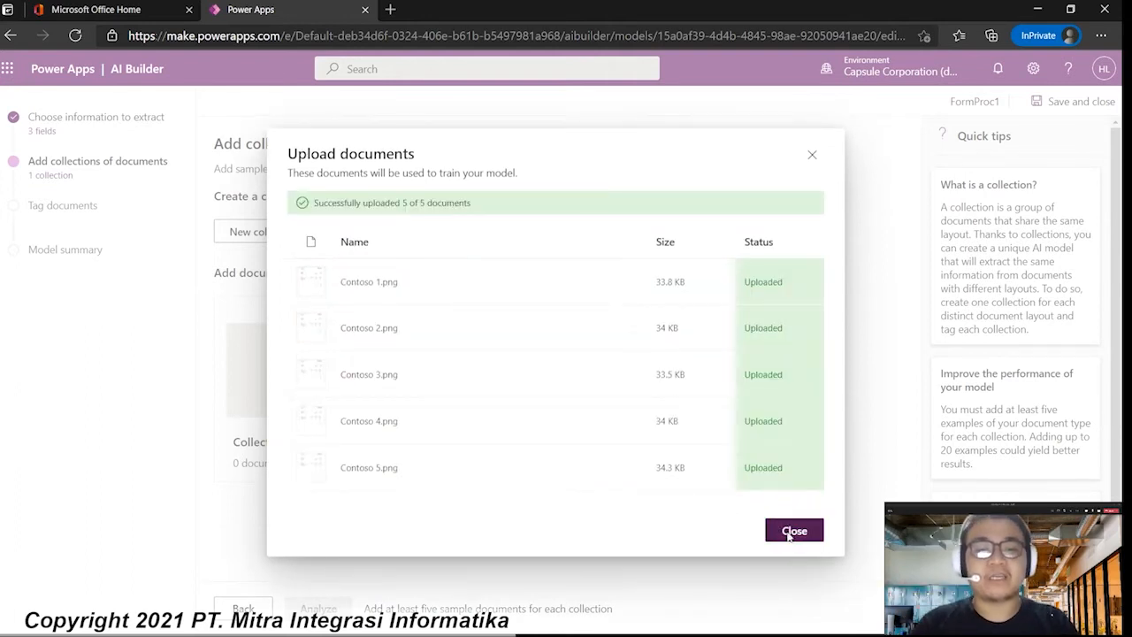
{"action": "left_click", "coordinate": [795, 528]}
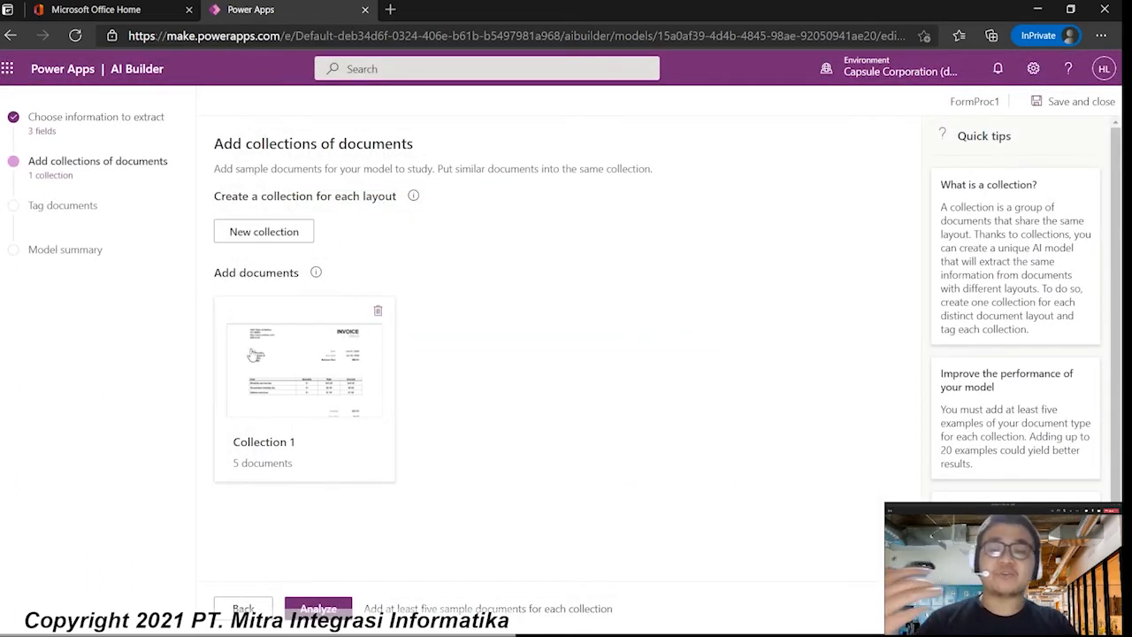
Add three more empty document collections.
{"action": "left_click", "coordinate": [263, 239]}
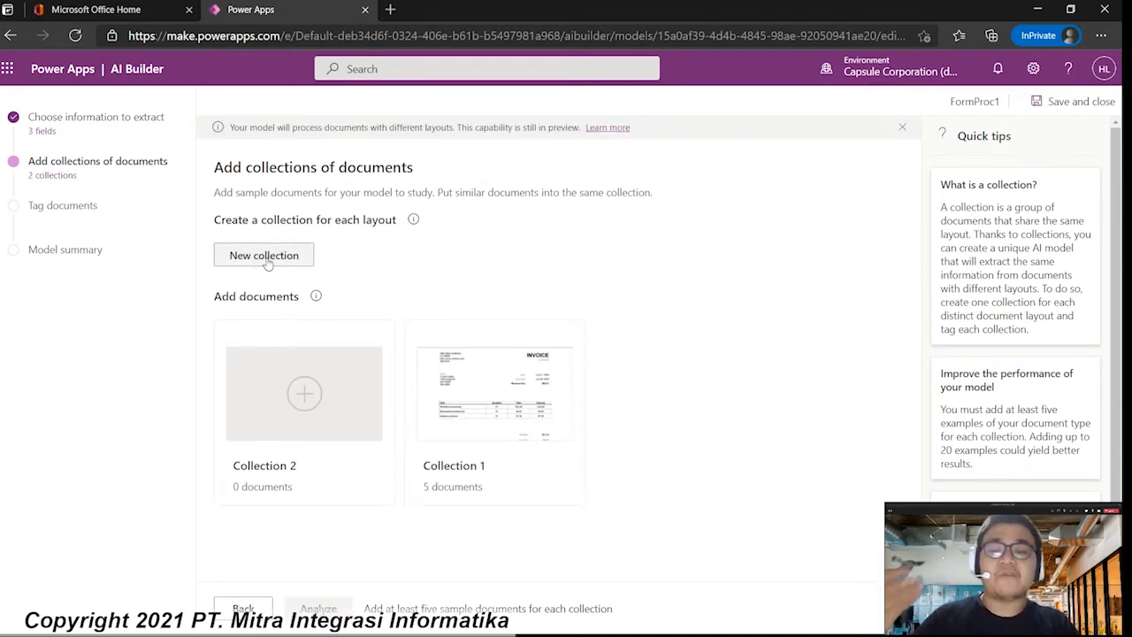
{"action": "left_click", "coordinate": [266, 258]}
{"action": "left_click", "coordinate": [266, 258]}
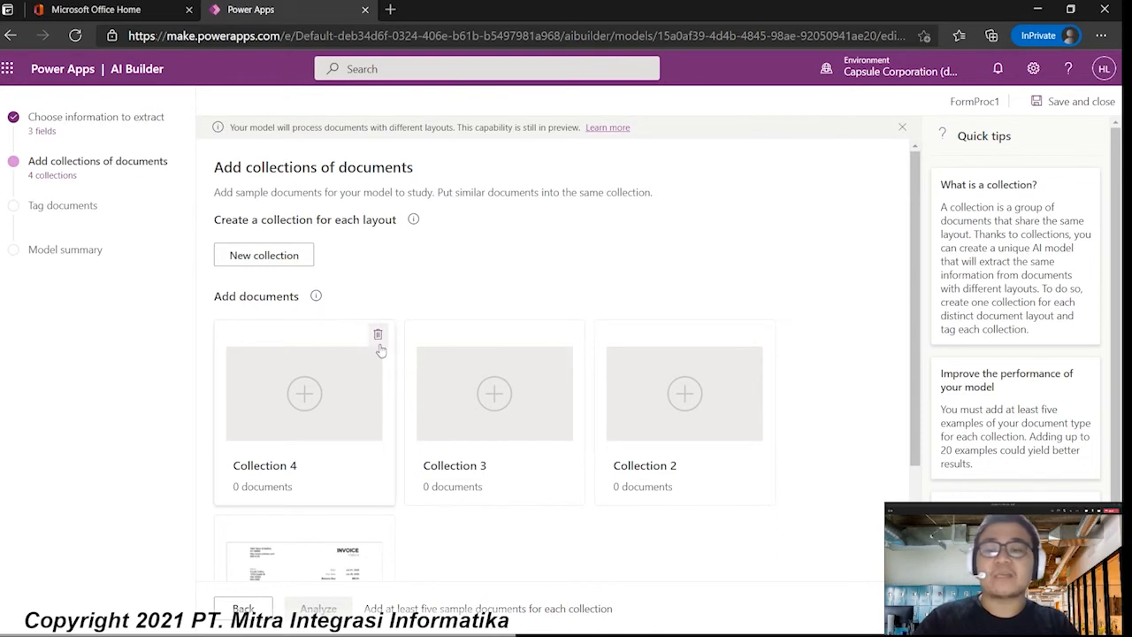
Delete the three empty collections, Collection 4, Collection 3 and Collection 2.
{"action": "left_click", "coordinate": [378, 336]}
{"action": "left_click", "coordinate": [559, 381]}
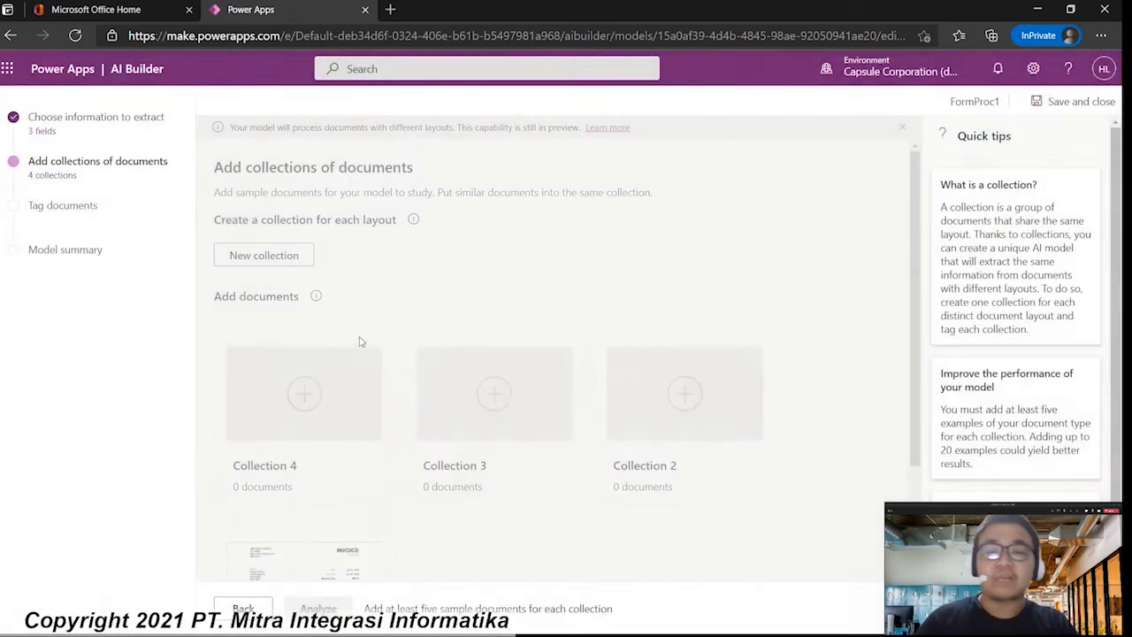
{"action": "left_click", "coordinate": [377, 334]}
{"action": "left_click", "coordinate": [539, 381]}
{"action": "left_click", "coordinate": [377, 333]}
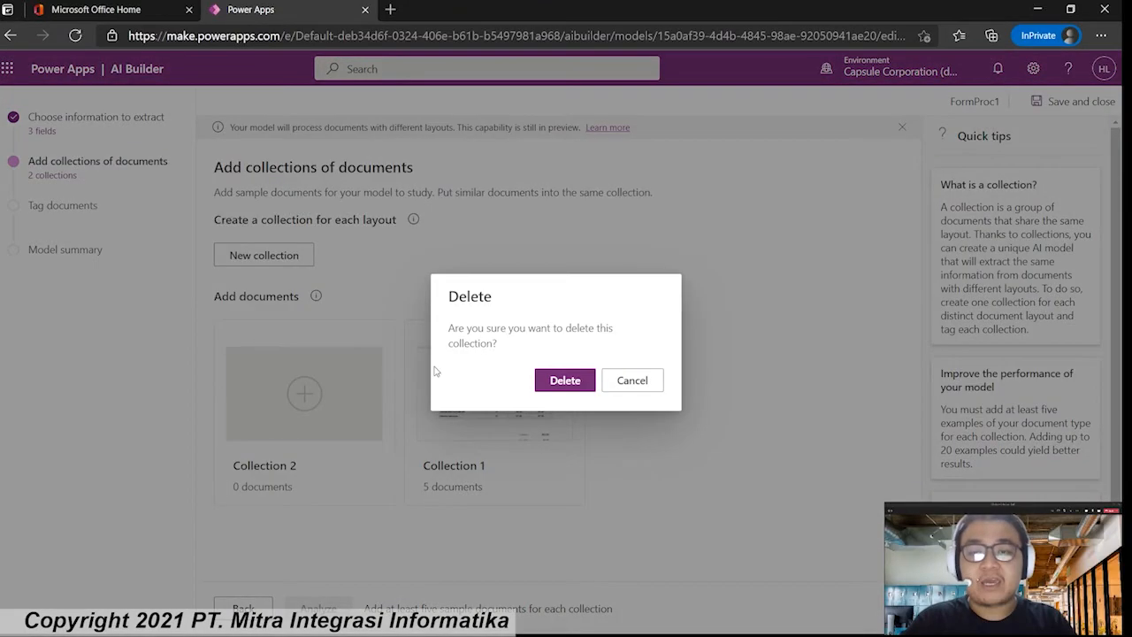
{"action": "left_click", "coordinate": [543, 382]}
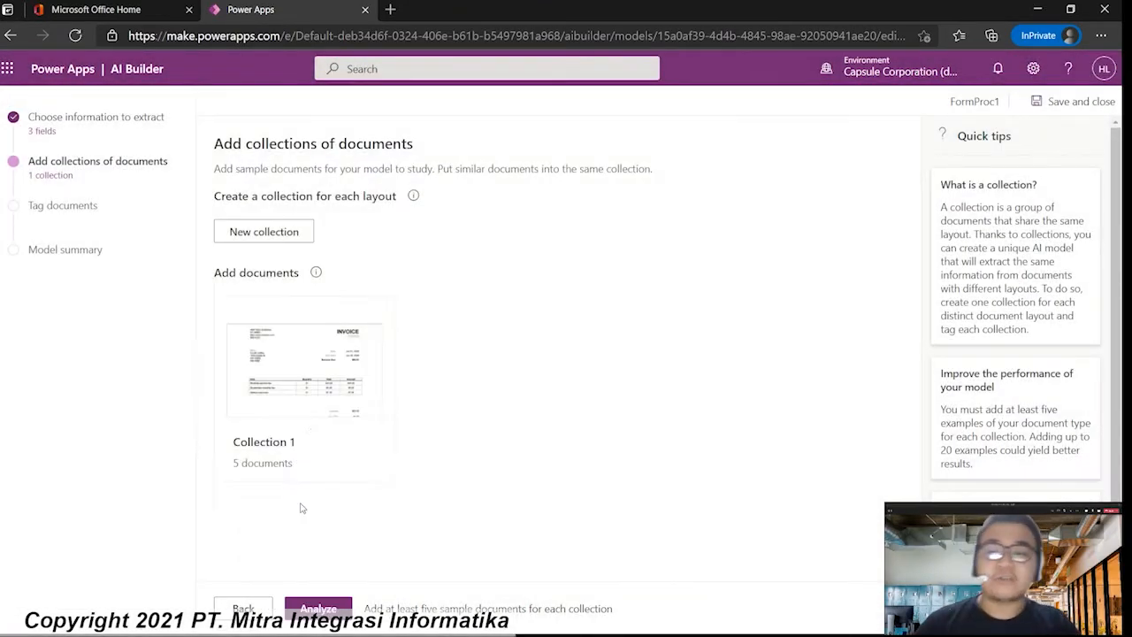
Check the list of documents in Collection 1 and analyze the collection.
{"action": "left_click", "coordinate": [315, 427]}
{"action": "left_click", "coordinate": [350, 570]}
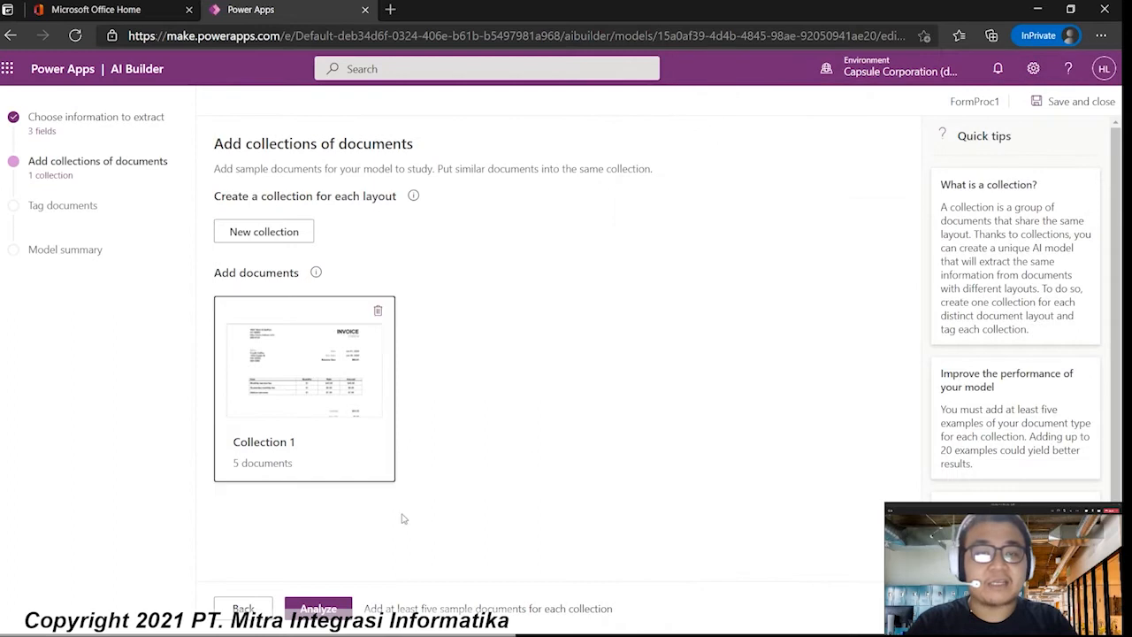
{"action": "left_click", "coordinate": [348, 427]}
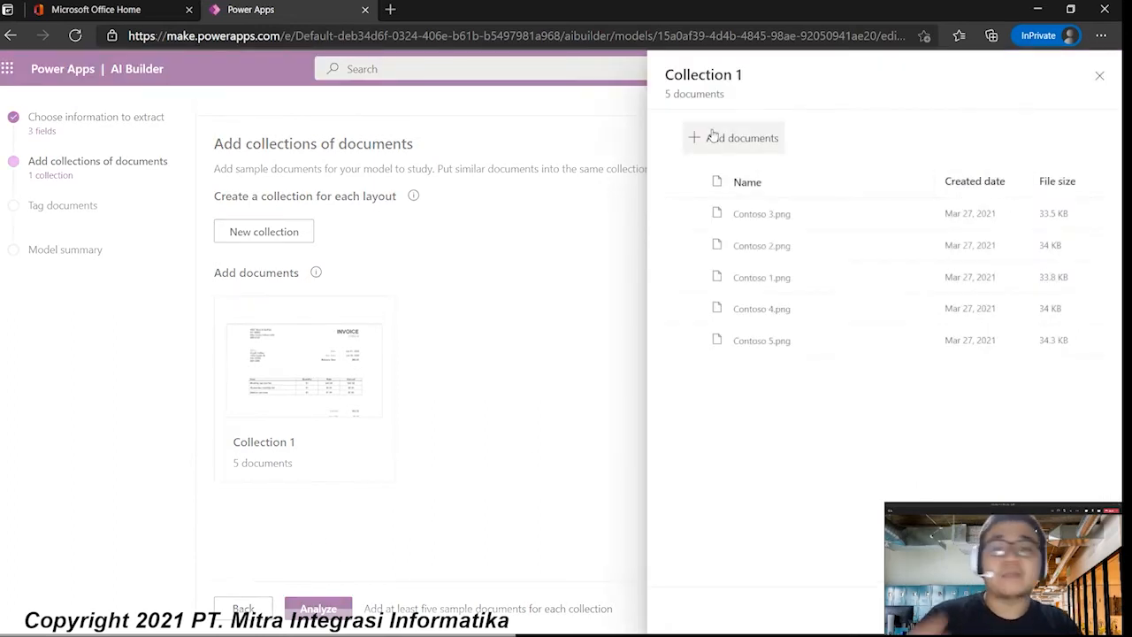
{"action": "left_click", "coordinate": [1099, 76]}
{"action": "left_click", "coordinate": [317, 608]}
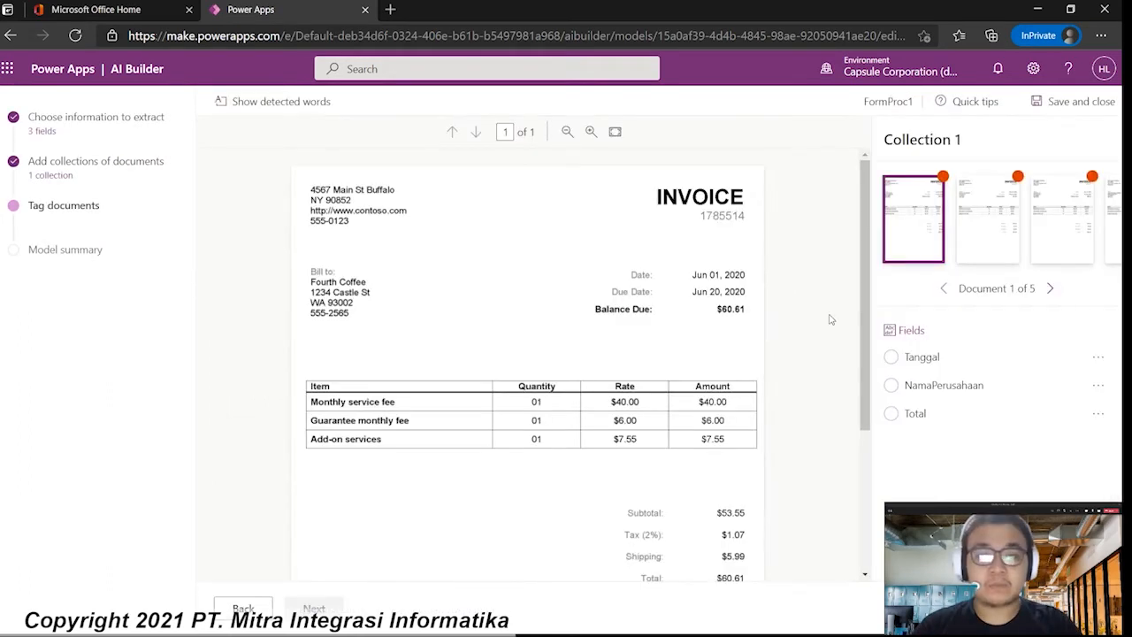
Tag the due date, Jun 20, 2020, on the first invoice as the Tanggal field.
{"action": "left_click", "coordinate": [734, 308]}
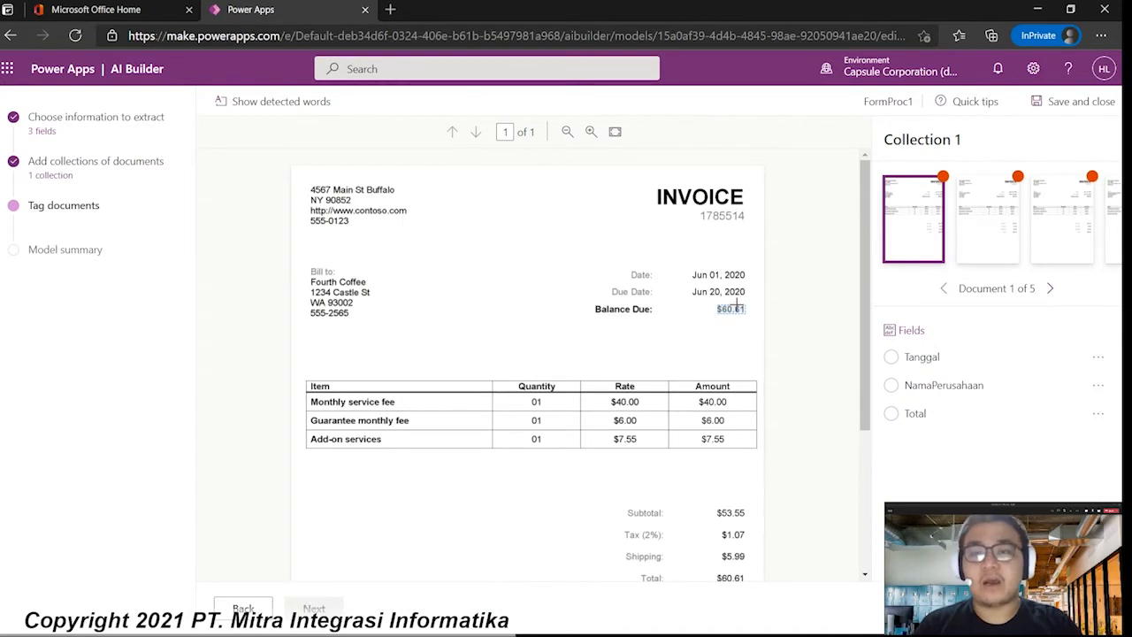
{"action": "scroll", "coordinate": [769, 305], "scroll_direction": "down", "scroll_amount": 3}
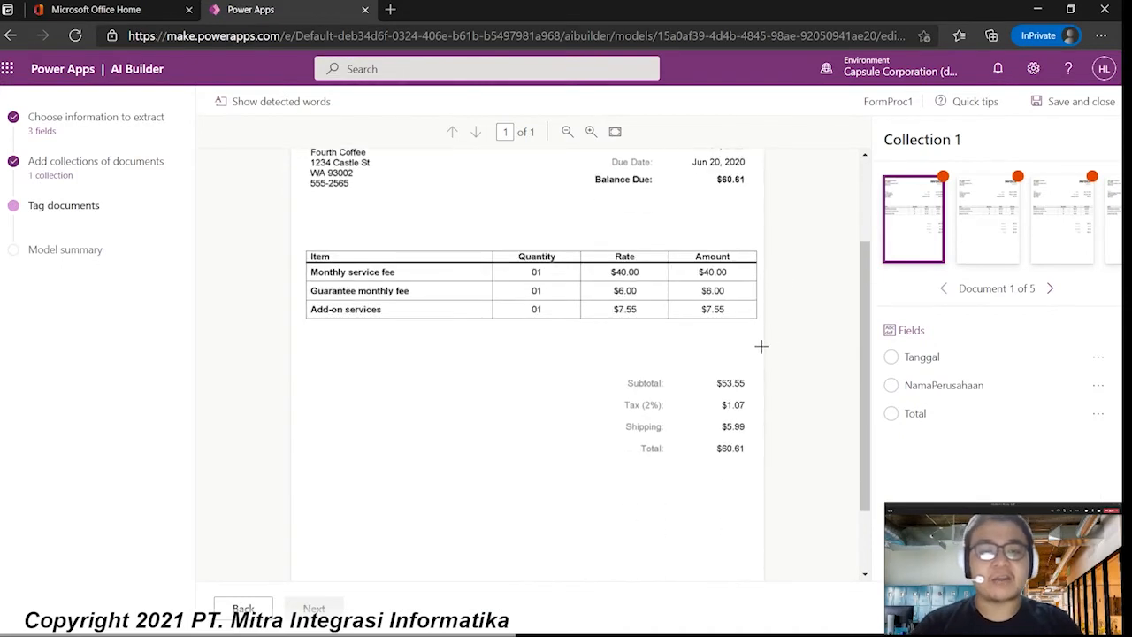
{"action": "scroll", "coordinate": [701, 345], "scroll_direction": "up", "scroll_amount": 3}
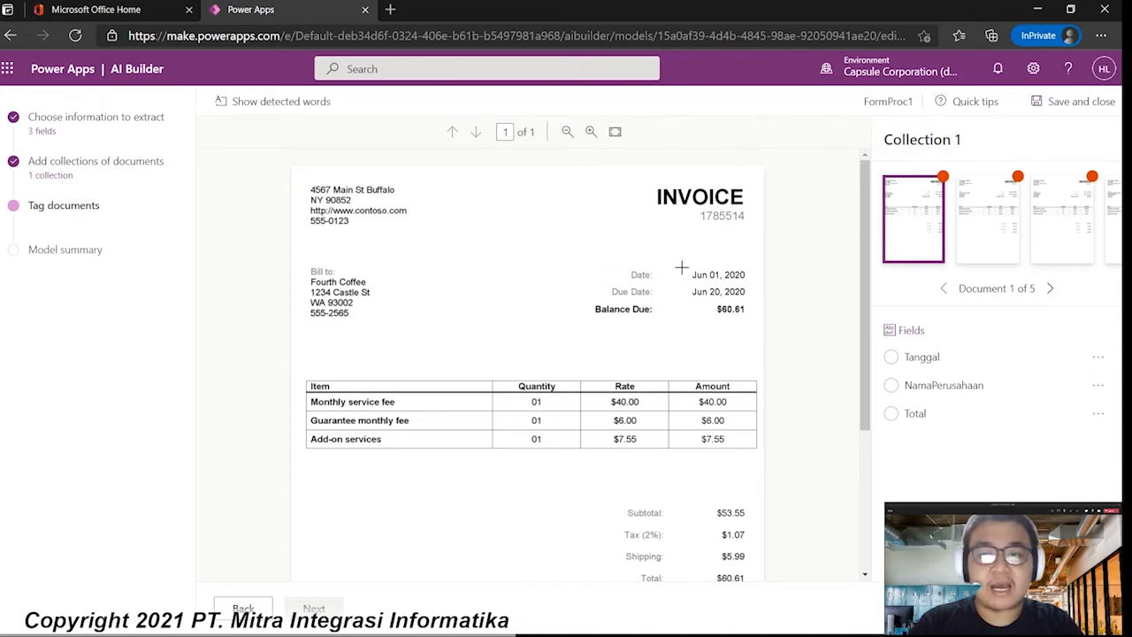
{"action": "scroll", "coordinate": [683, 355], "scroll_direction": "down", "scroll_amount": 3}
{"action": "scroll", "coordinate": [682, 353], "scroll_direction": "up", "scroll_amount": 3}
{"action": "left_click_drag", "start_coordinate": [679, 287], "coordinate": [755, 295]}
{"action": "left_click", "coordinate": [558, 336]}
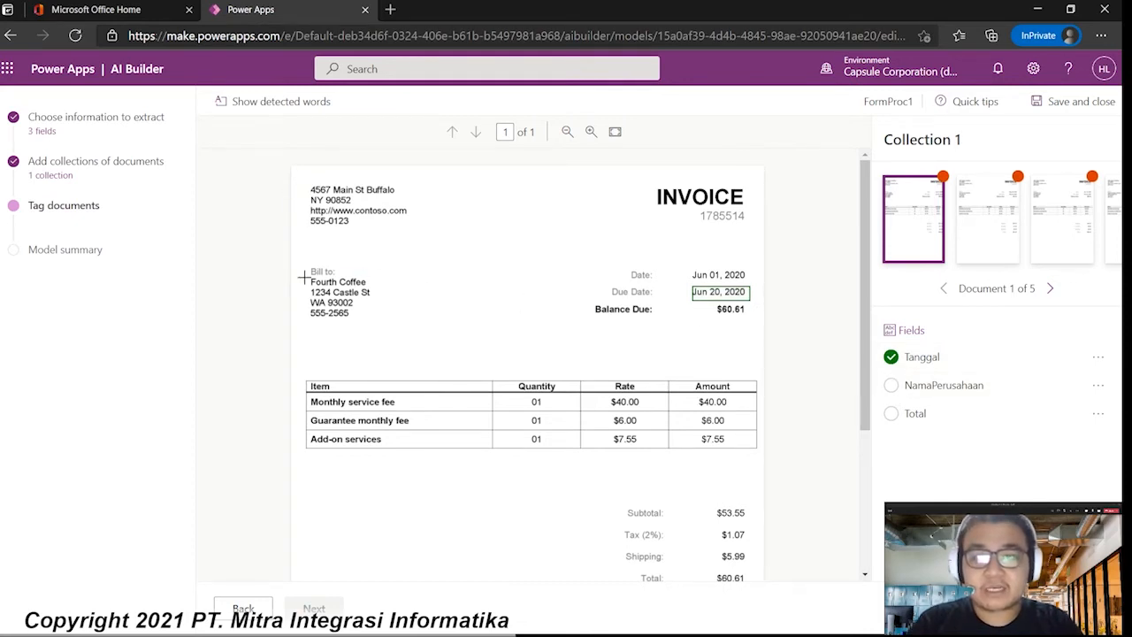
Tag the first invoice's Bill to block as NamaPerusahaan and its final total amount as Total.
{"action": "left_click_drag", "start_coordinate": [305, 282], "coordinate": [387, 329]}
{"action": "left_click", "coordinate": [444, 330]}
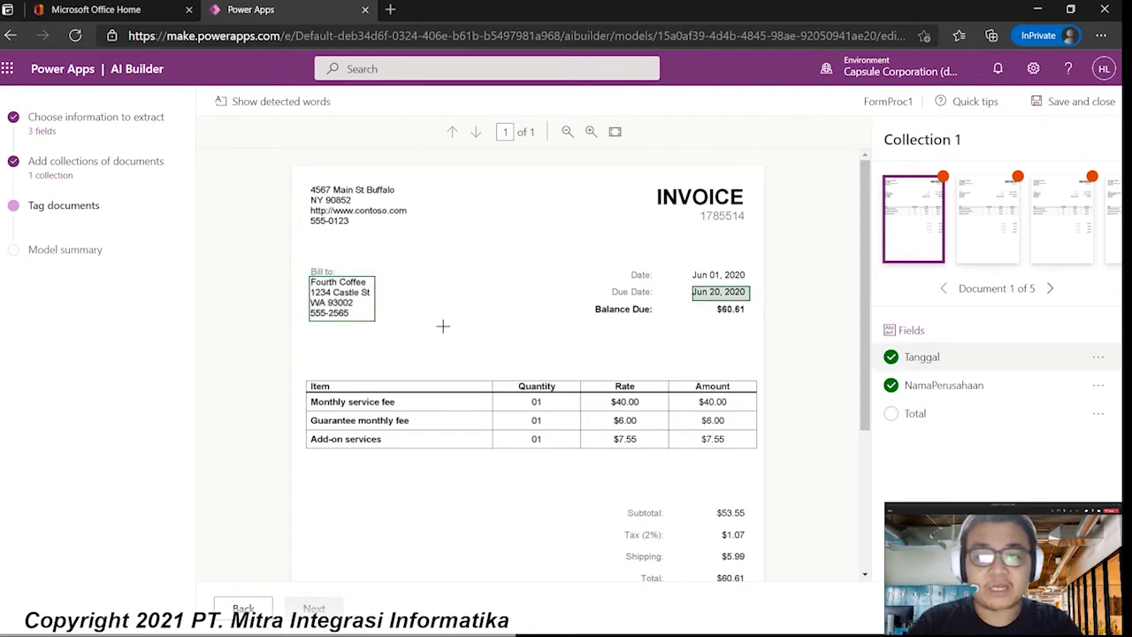
{"action": "scroll", "coordinate": [628, 571], "scroll_direction": "down", "scroll_amount": 2}
{"action": "left_click_drag", "start_coordinate": [748, 421], "coordinate": [705, 389]}
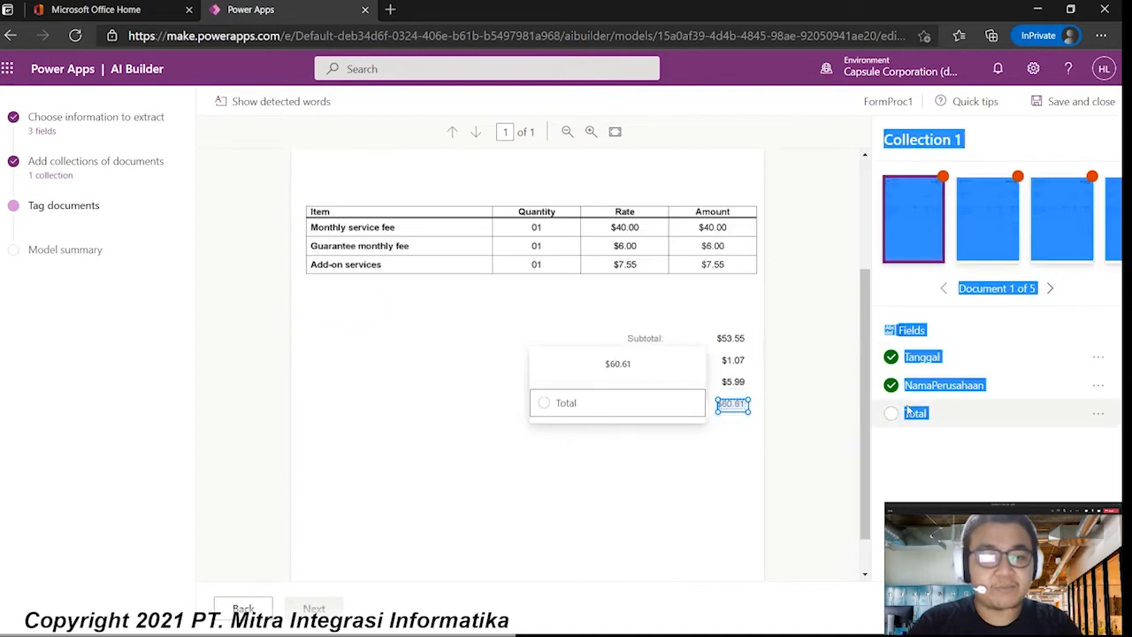
{"action": "left_click", "coordinate": [624, 404]}
{"action": "scroll", "coordinate": [654, 477], "scroll_direction": "up", "scroll_amount": 2}
{"action": "left_click", "coordinate": [818, 338]}
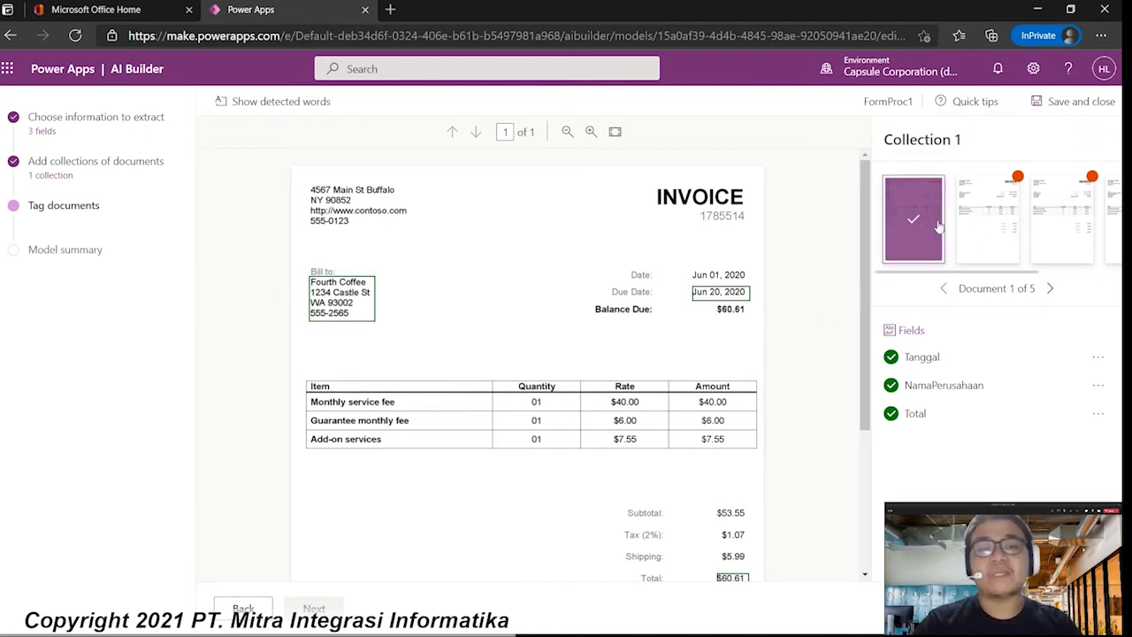
Go through the remaining four invoices and check the tags for Tanggal, NamaPerusahaan and Total.
{"action": "left_click", "coordinate": [982, 208]}
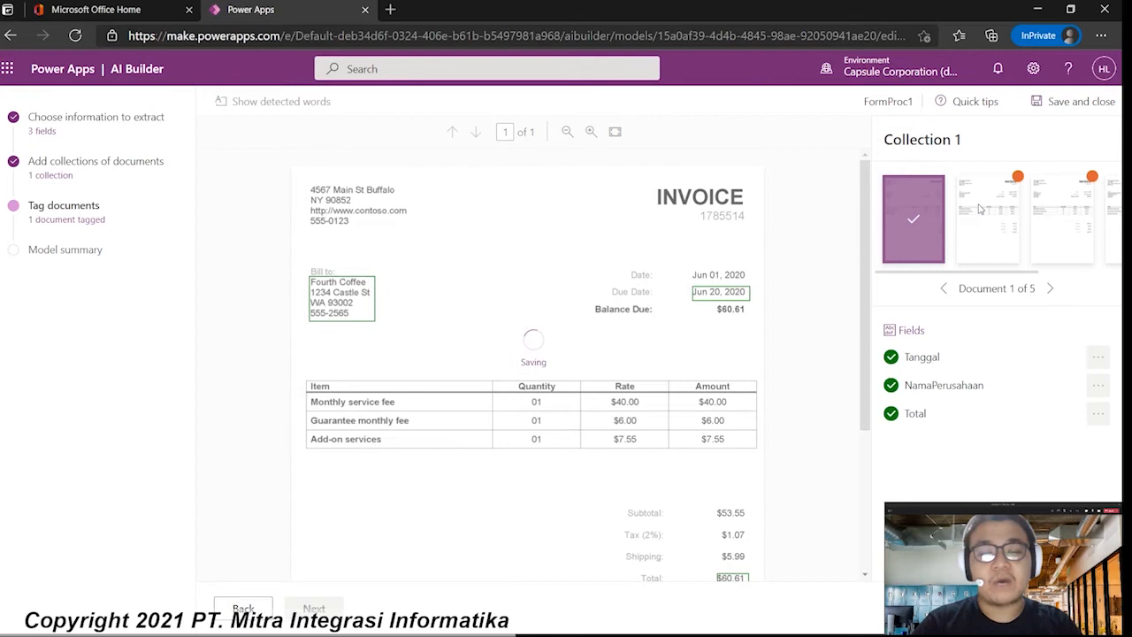
{"action": "left_click", "coordinate": [813, 369]}
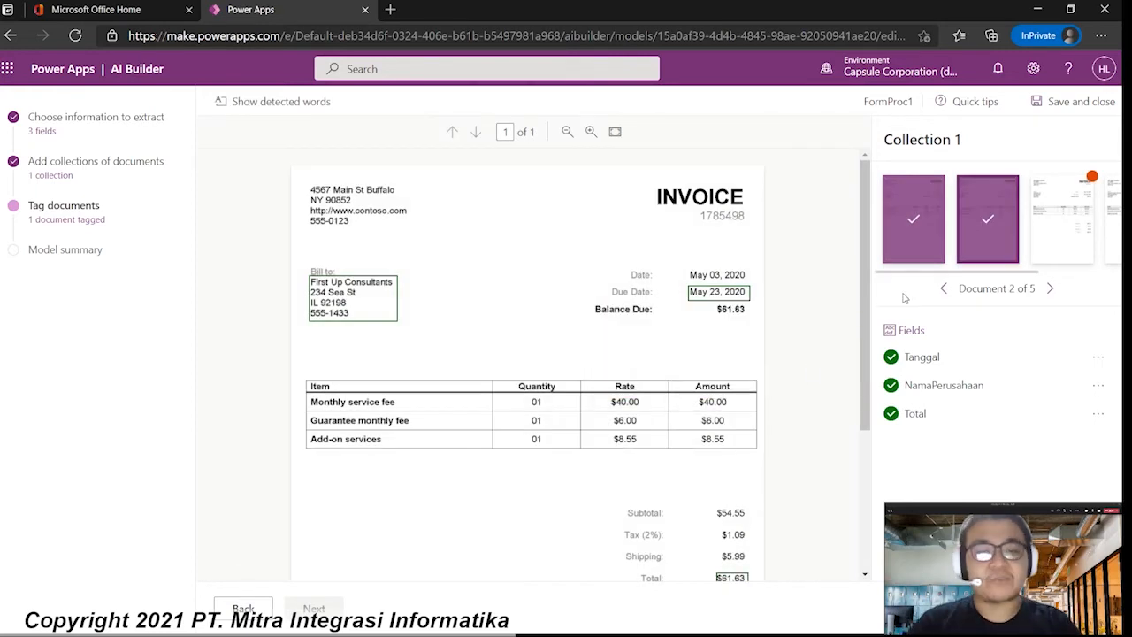
{"action": "scroll", "coordinate": [784, 411], "scroll_direction": "down", "scroll_amount": 3}
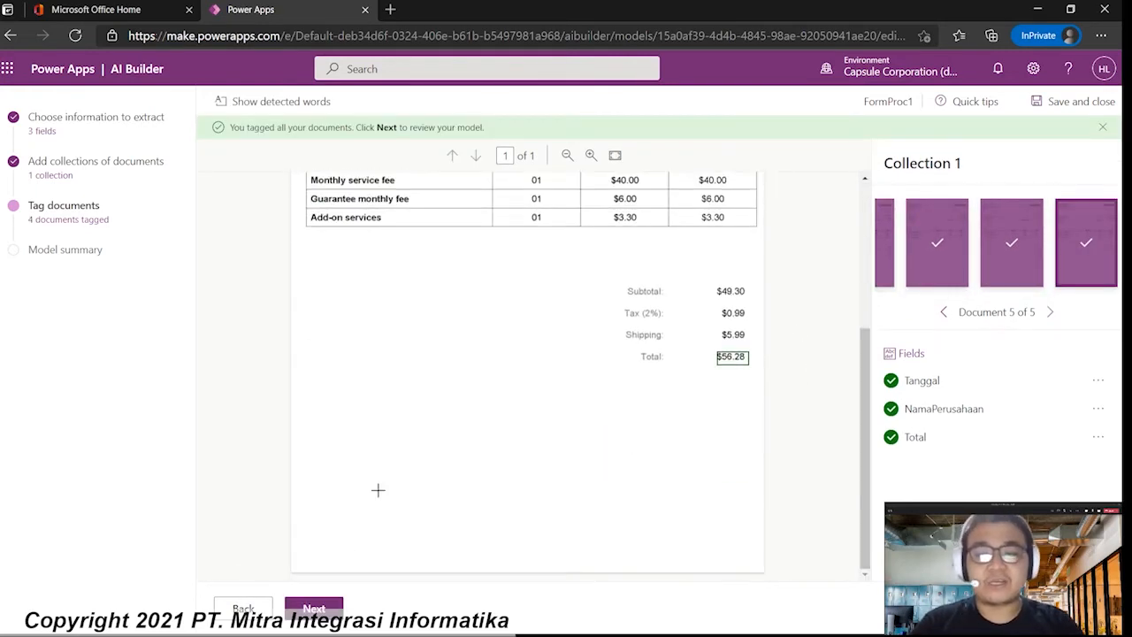
{"action": "scroll", "coordinate": [377, 489], "scroll_direction": "up", "scroll_amount": 5}
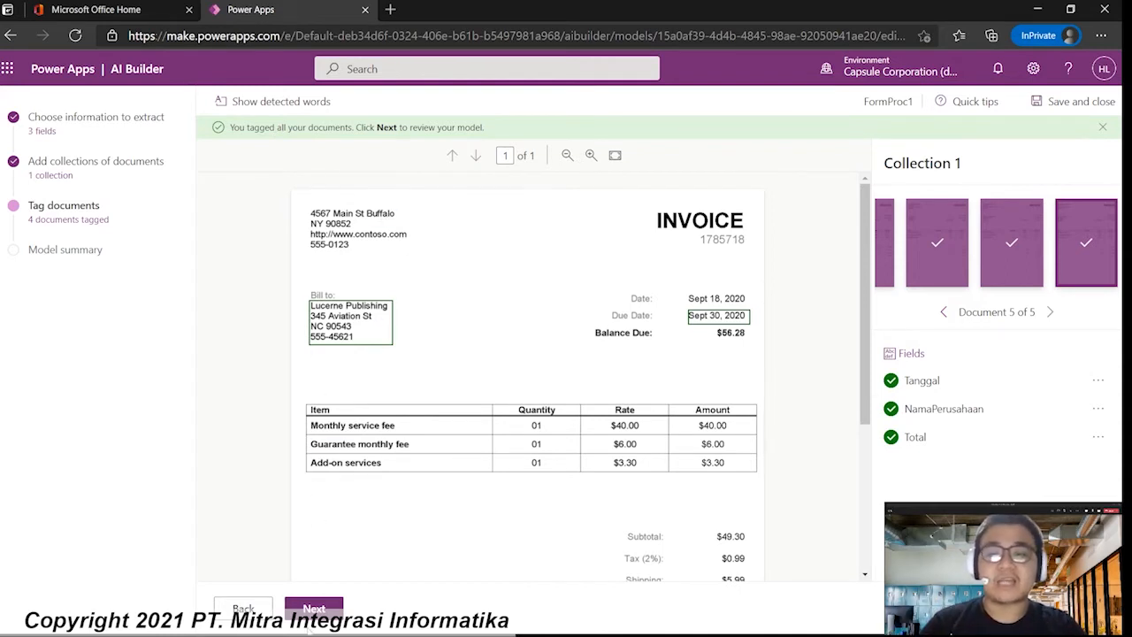
Proceed to the model summary, train the model and open its details page.
{"action": "left_click", "coordinate": [314, 608]}
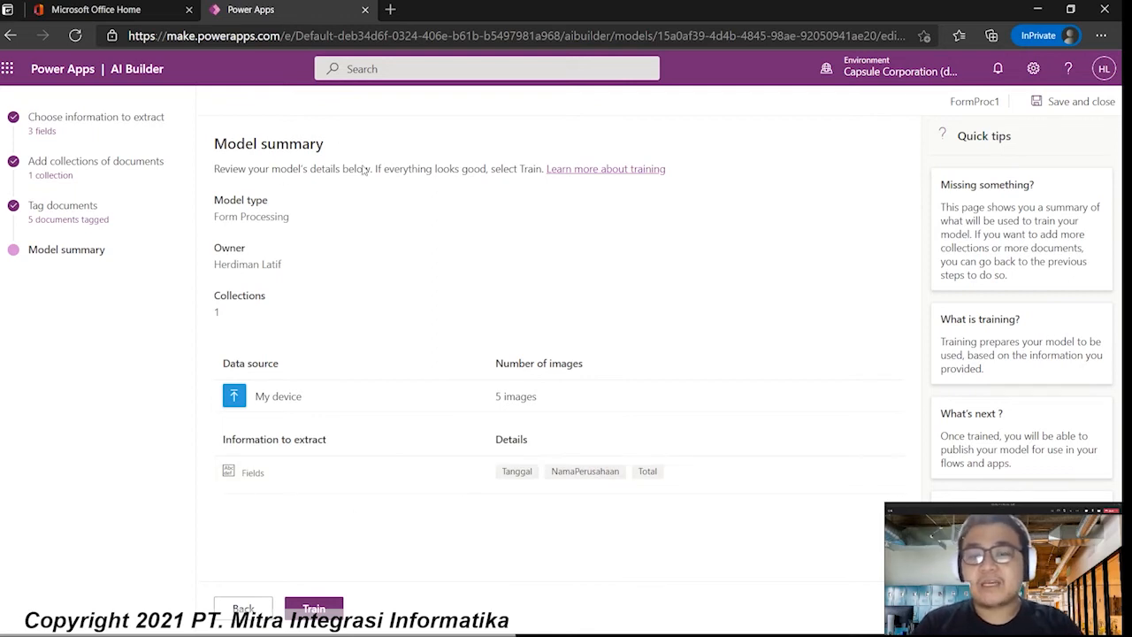
{"action": "left_click", "coordinate": [314, 609]}
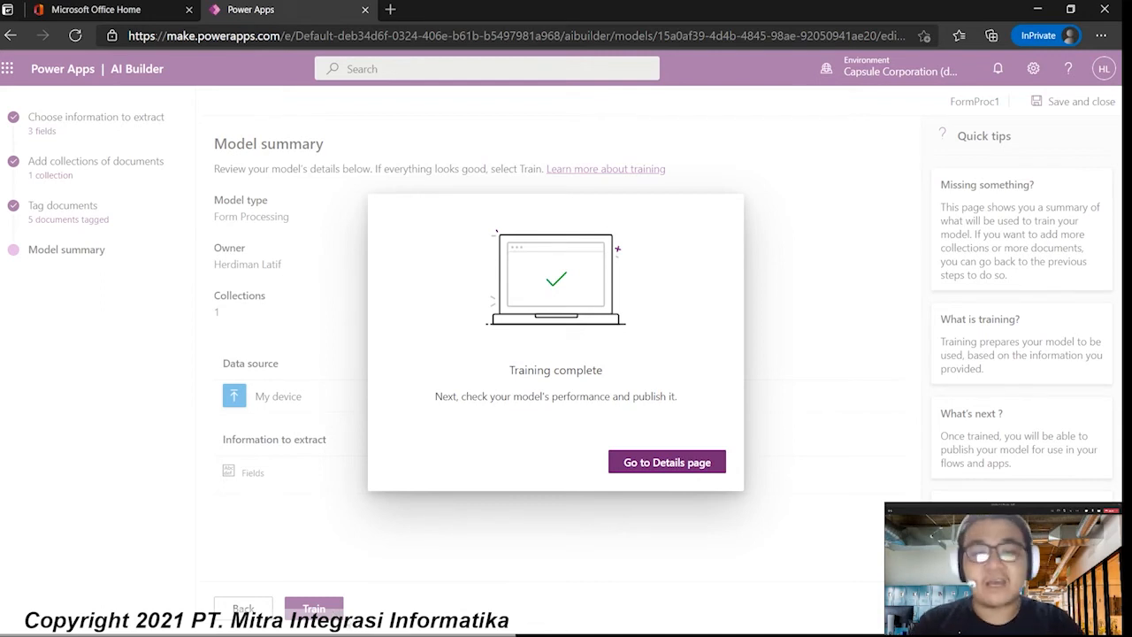
{"action": "left_click", "coordinate": [640, 463]}
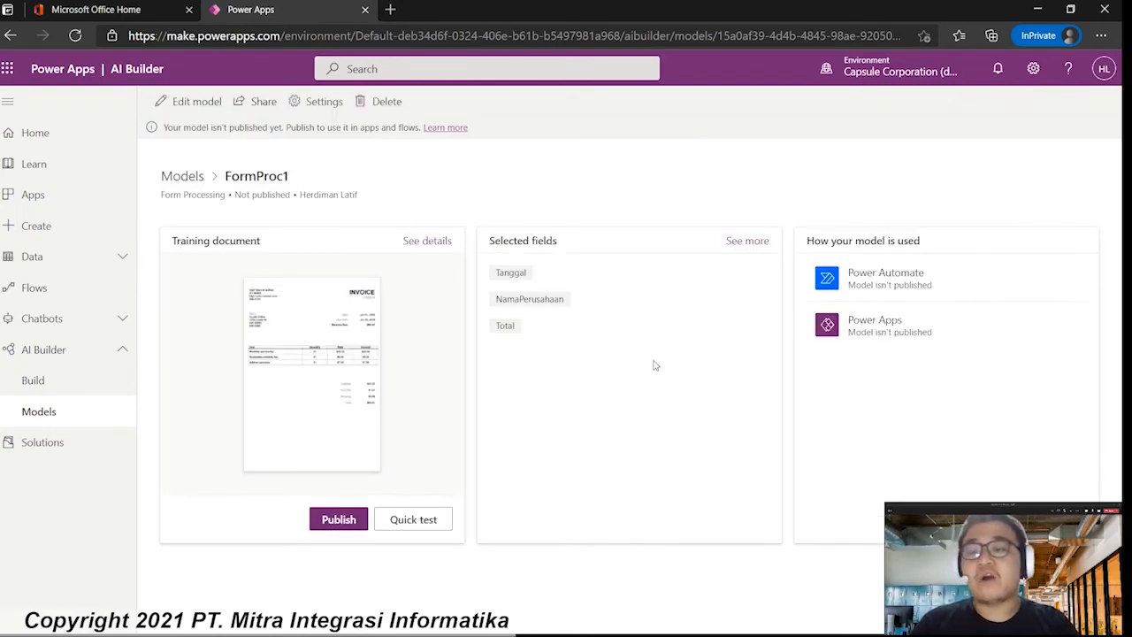
Publish the FormProc1 model and open the options for using it in an app or flow.
{"action": "left_click", "coordinate": [325, 523]}
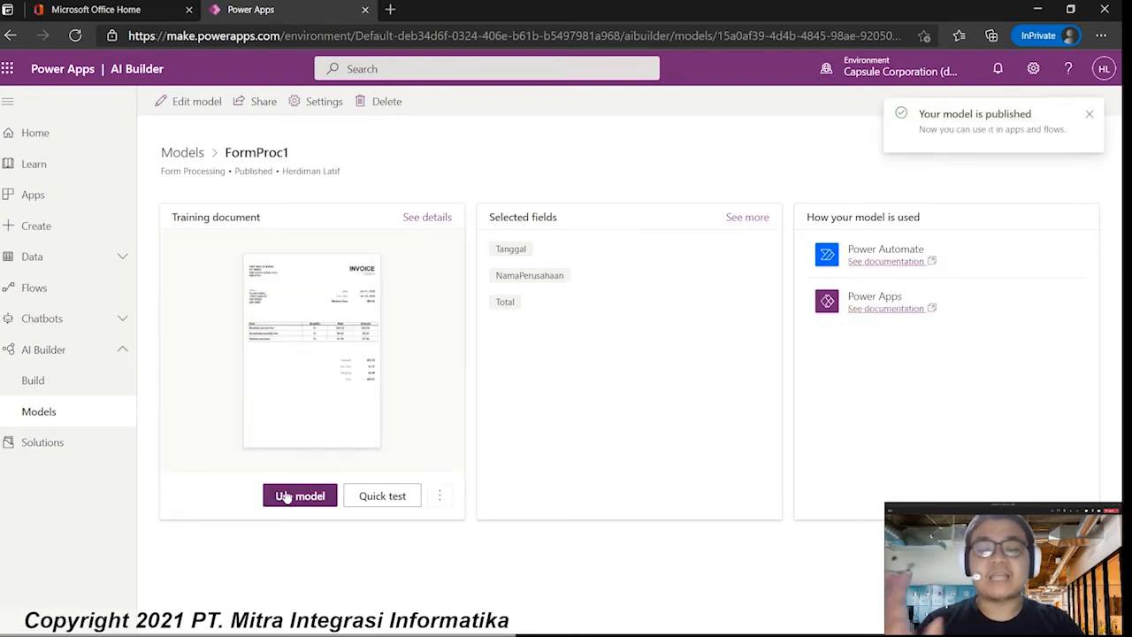
{"action": "left_click", "coordinate": [290, 497]}
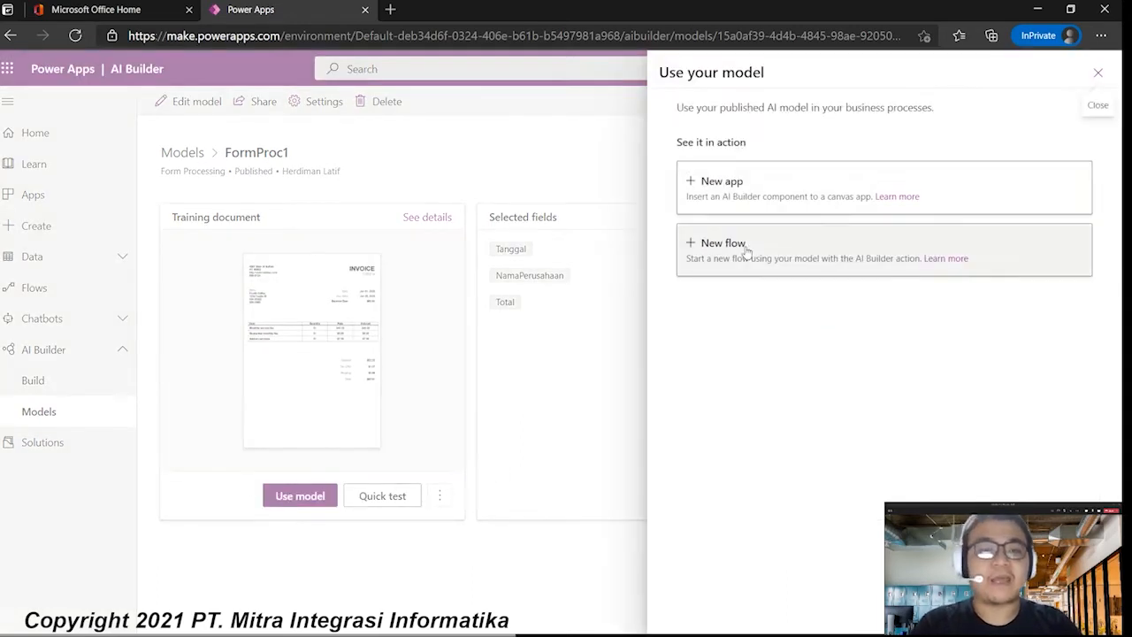
Create a new app from the published model and enlarge its form processor to fill the upper part of the screen.
{"action": "left_click", "coordinate": [740, 198]}
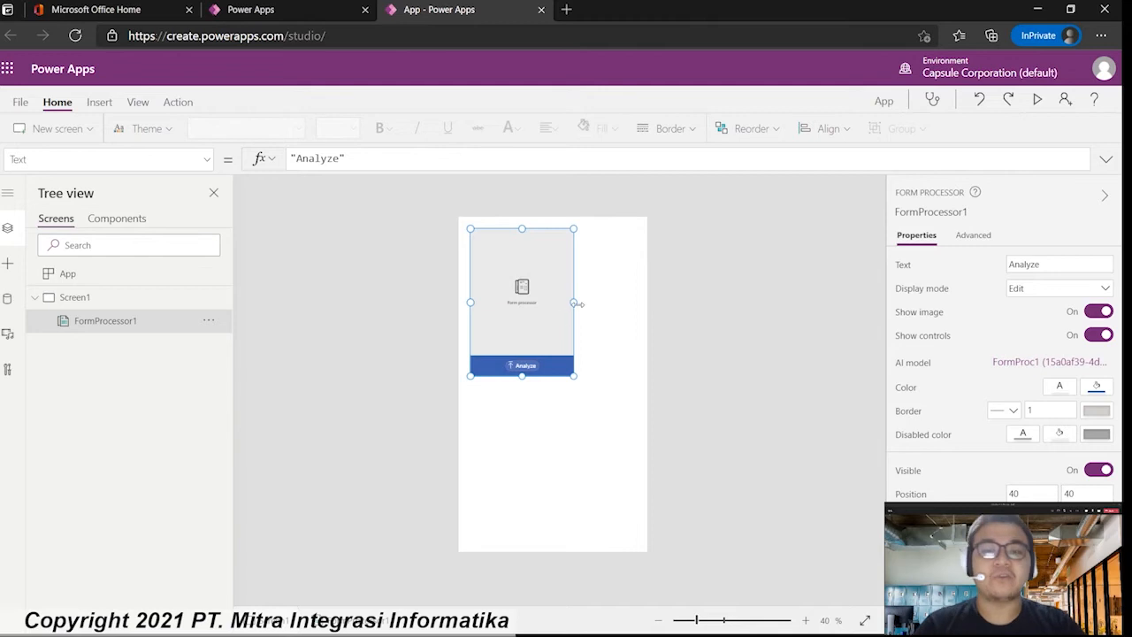
{"action": "left_click_drag", "start_coordinate": [573, 302], "coordinate": [672, 289]}
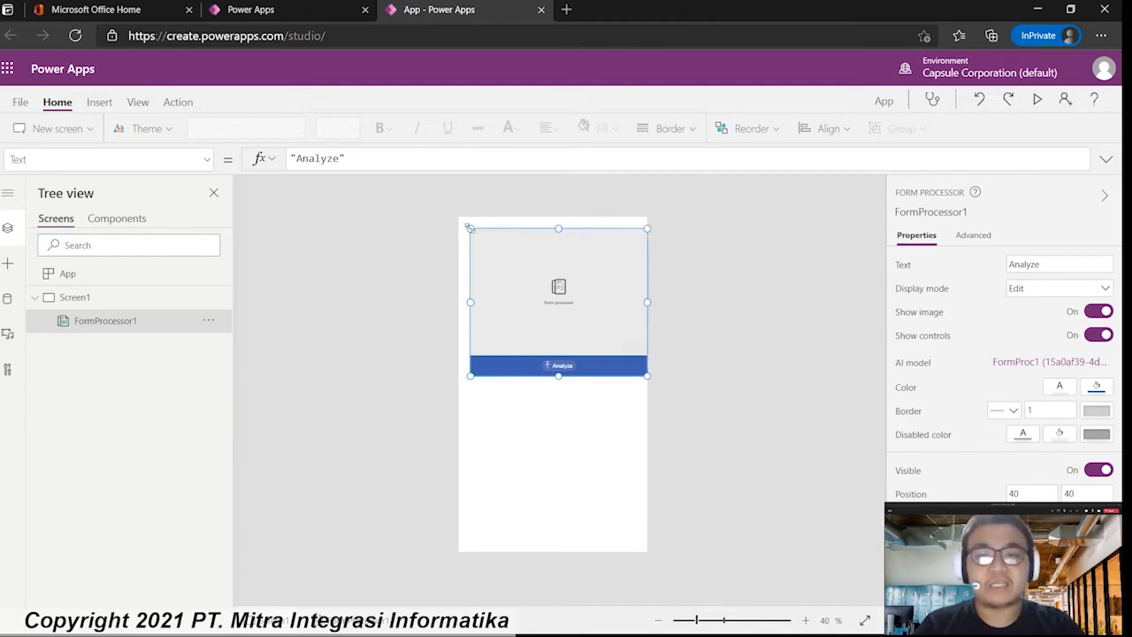
{"action": "left_click_drag", "start_coordinate": [469, 228], "coordinate": [421, 204]}
{"action": "left_click", "coordinate": [773, 293]}
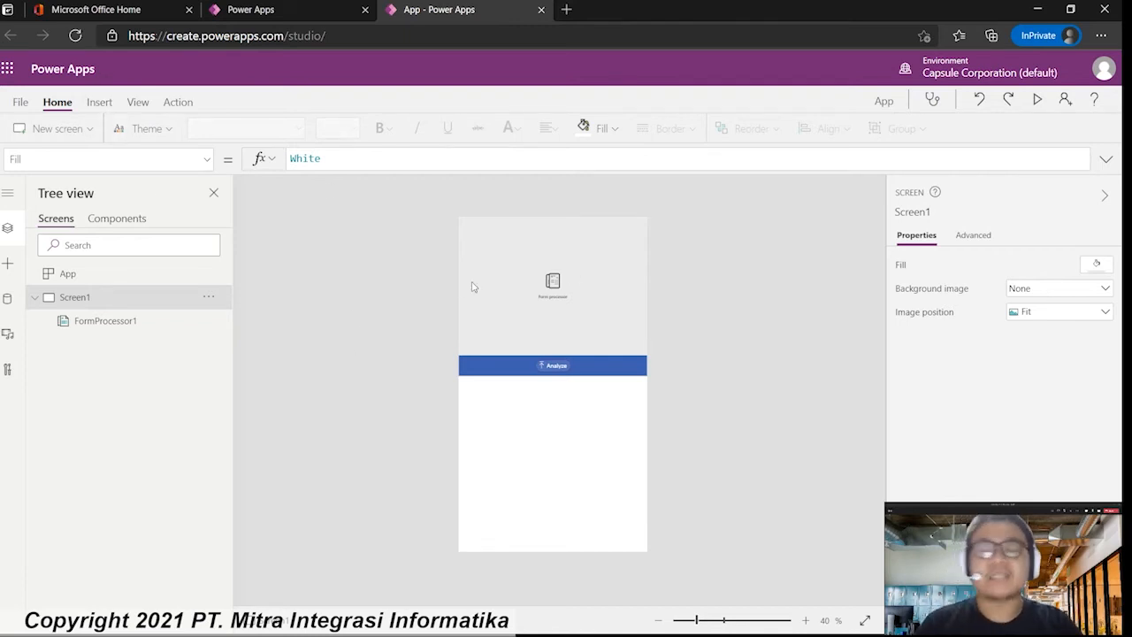
Add a text label below the form processor and duplicate it to make three labels stacked with gaps between them.
{"action": "left_click", "coordinate": [99, 101]}
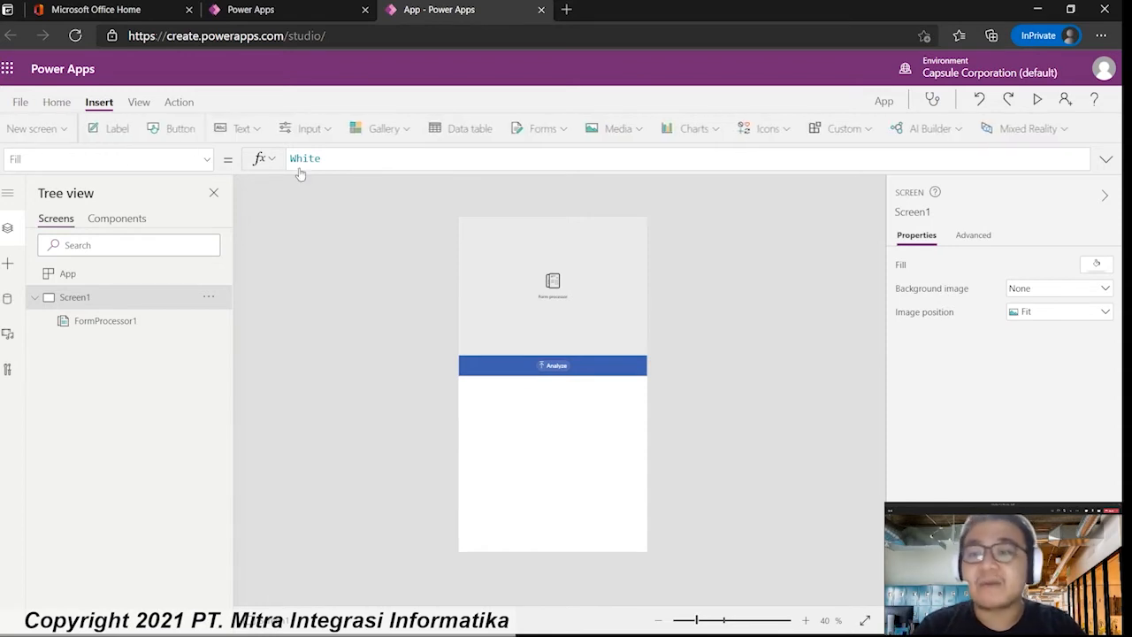
{"action": "left_click", "coordinate": [264, 129]}
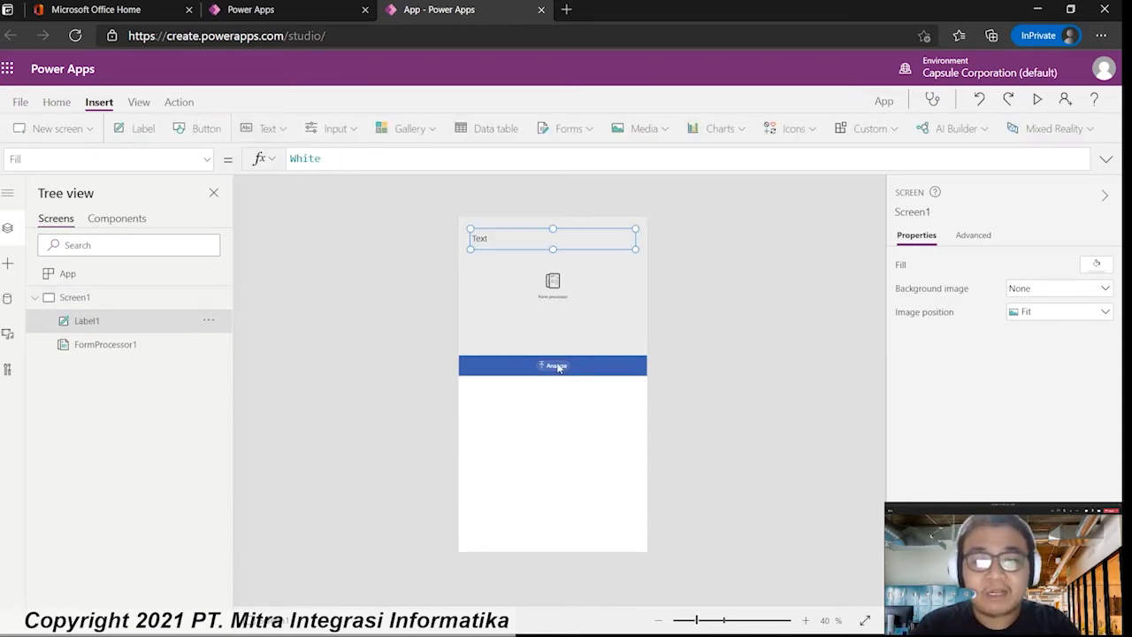
{"action": "left_click_drag", "start_coordinate": [561, 237], "coordinate": [571, 491]}
{"action": "key", "text": "ctrl+c"}
{"action": "key", "text": "ctrl+v"}
{"action": "key", "text": "ctrl+v"}
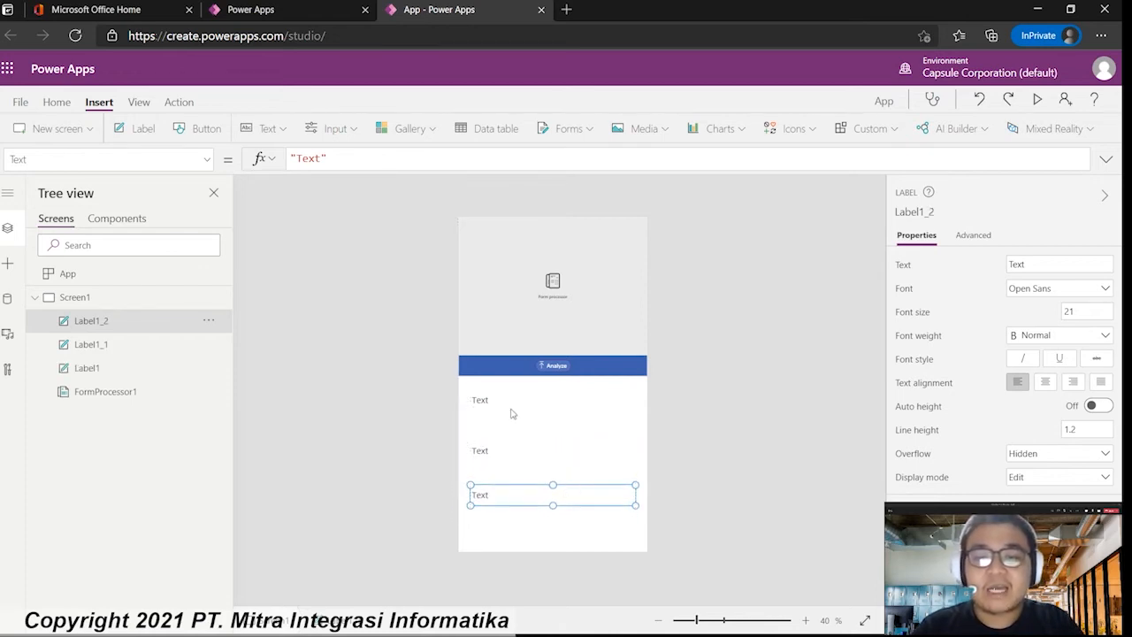
Set the three labels' texts, in order downward, to Total, Tanggal Due Date and Nama Perusahaan.
{"action": "left_click", "coordinate": [493, 400]}
{"action": "double_click", "coordinate": [488, 401]}
{"action": "type", "text": "T"}
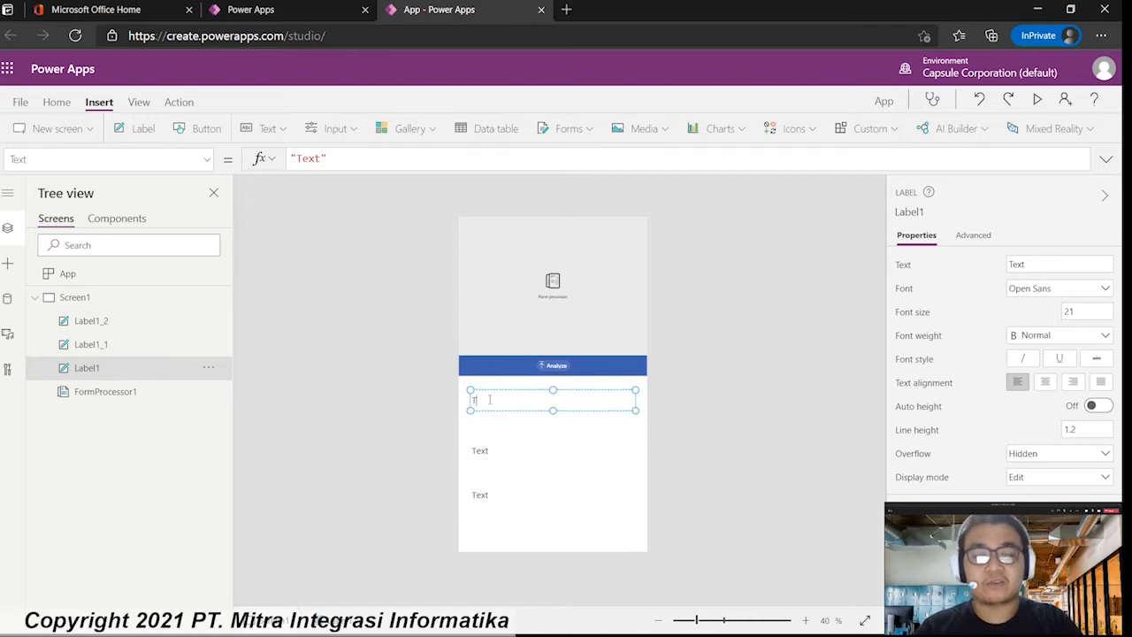
{"action": "type", "text": "Otota"}
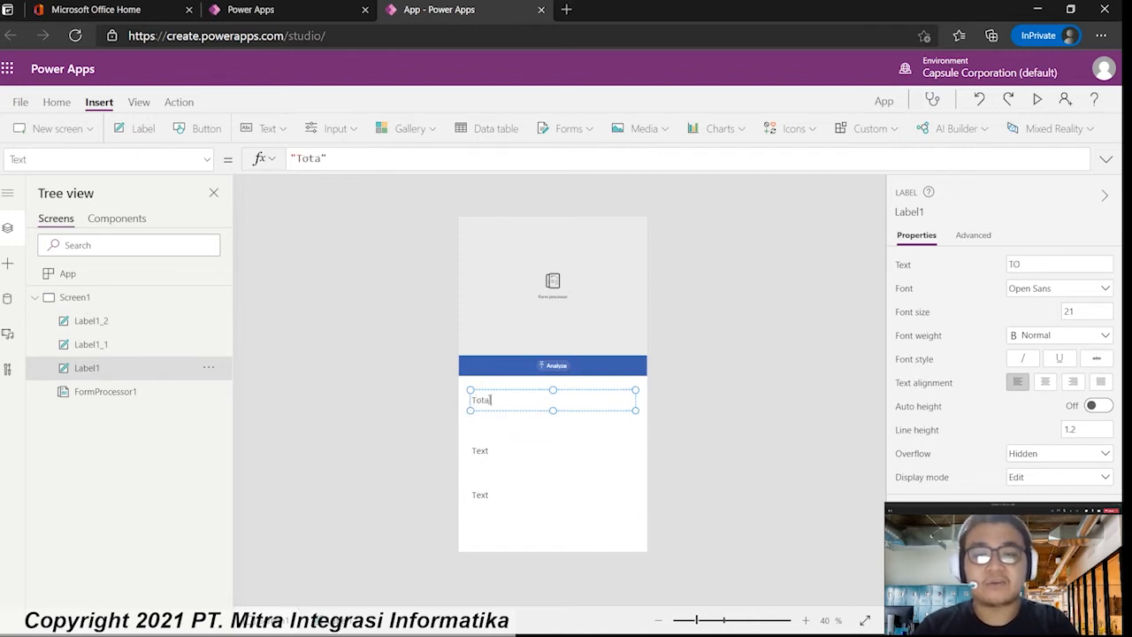
{"action": "left_click", "coordinate": [493, 453]}
{"action": "double_click", "coordinate": [493, 453]}
{"action": "type", "text": "Tanggal Due Date"}
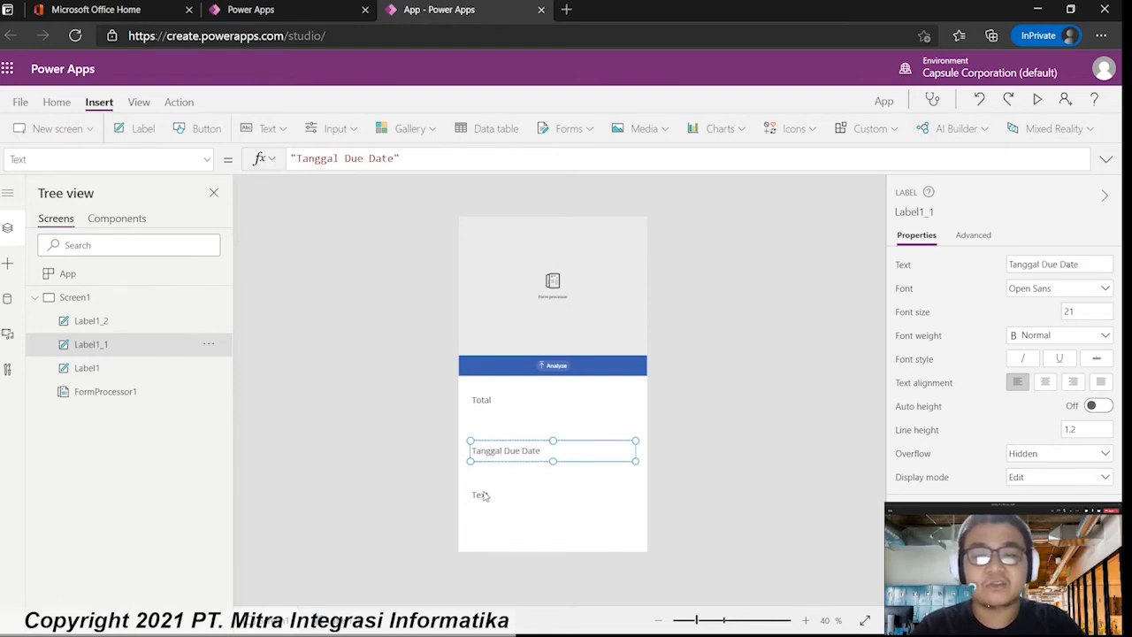
{"action": "double_click", "coordinate": [483, 496]}
{"action": "type", "text": "Nama"}
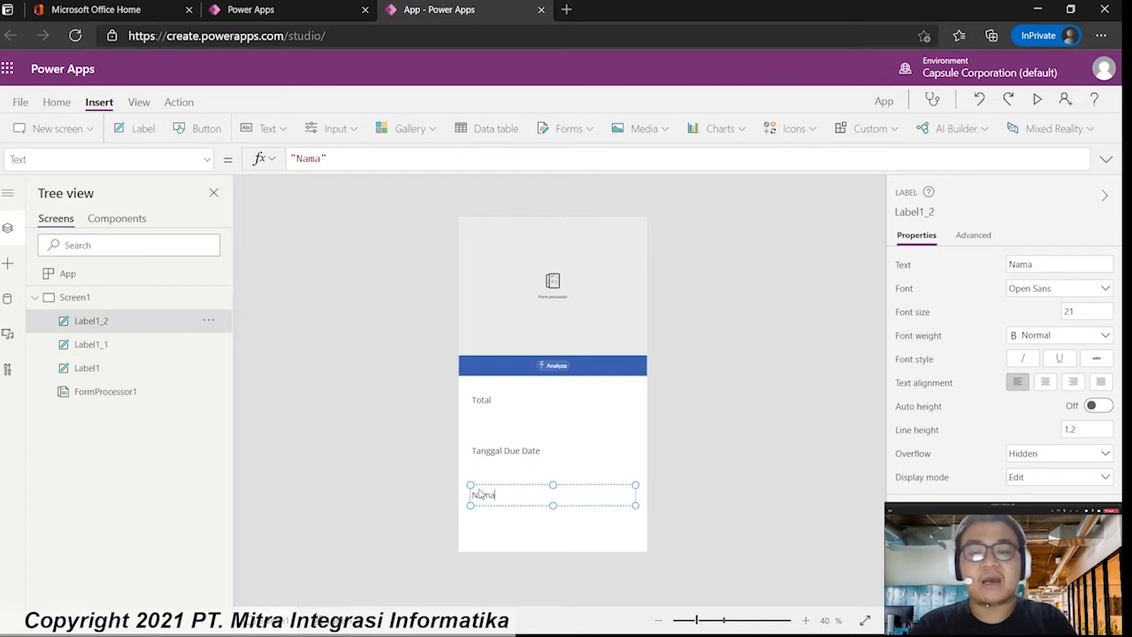
{"action": "type", "text": " Perusahaan"}
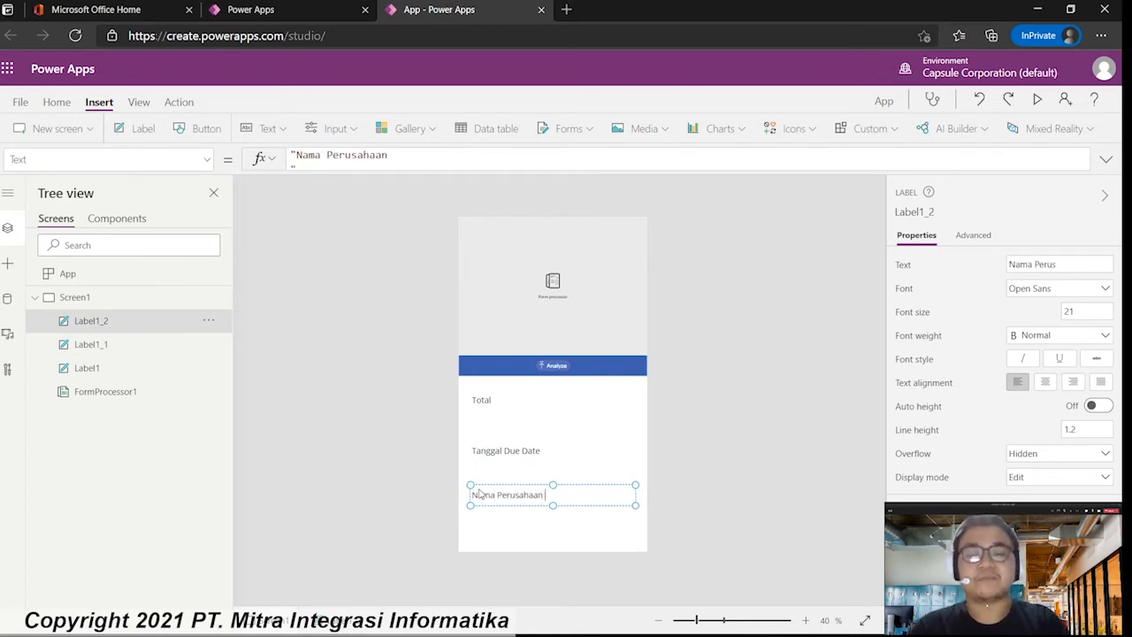
{"action": "left_click", "coordinate": [483, 423]}
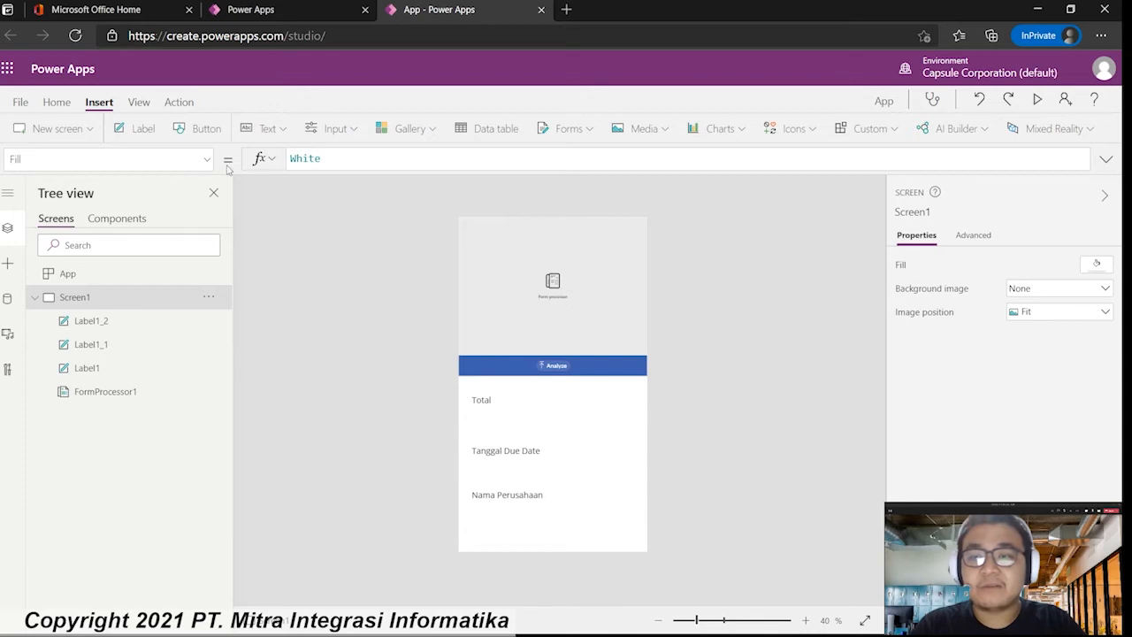
Add a text input and duplicate it so that one sits beneath each of the three labels.
{"action": "left_click", "coordinate": [265, 128]}
{"action": "left_click", "coordinate": [301, 187]}
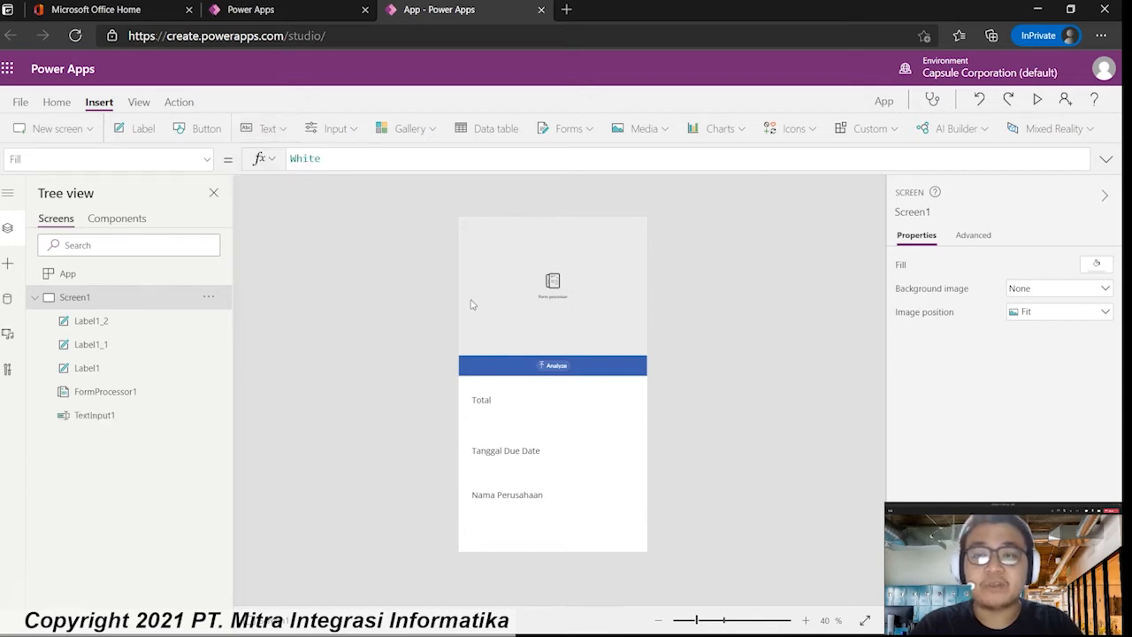
{"action": "left_click_drag", "start_coordinate": [540, 242], "coordinate": [523, 521]}
{"action": "key", "text": "ctrl+c"}
{"action": "key", "text": "ctrl+v"}
{"action": "key", "text": "ctrl+v"}
{"action": "left_click", "coordinate": [707, 435]}
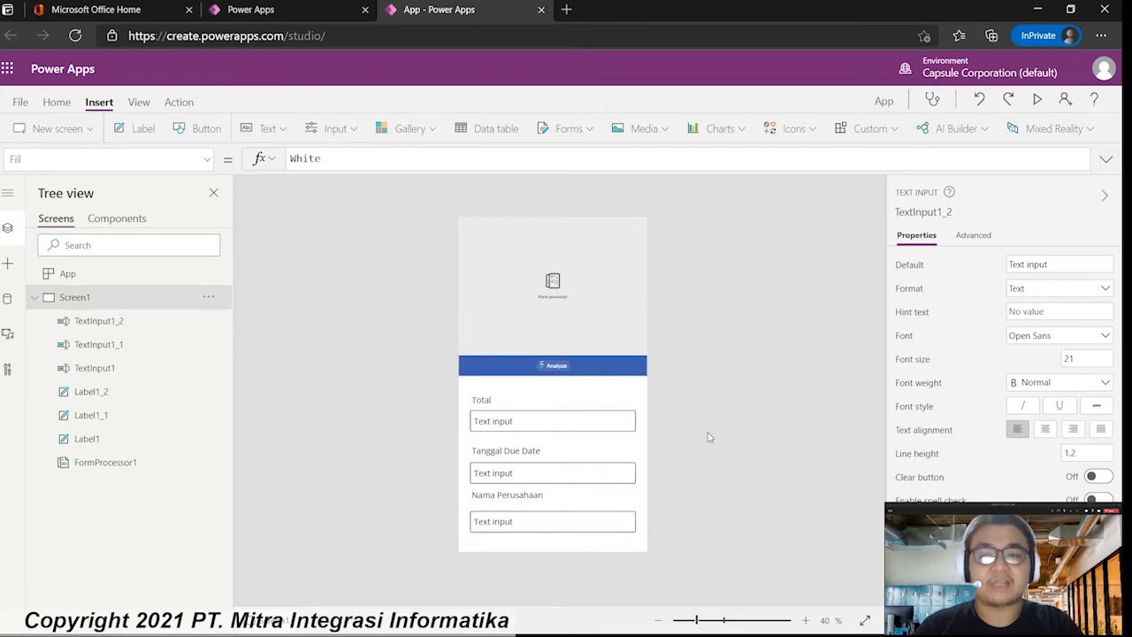
Add a full-width Save button below the Nama Perusahaan text input, moving that input up to make room.
{"action": "left_click", "coordinate": [36, 298]}
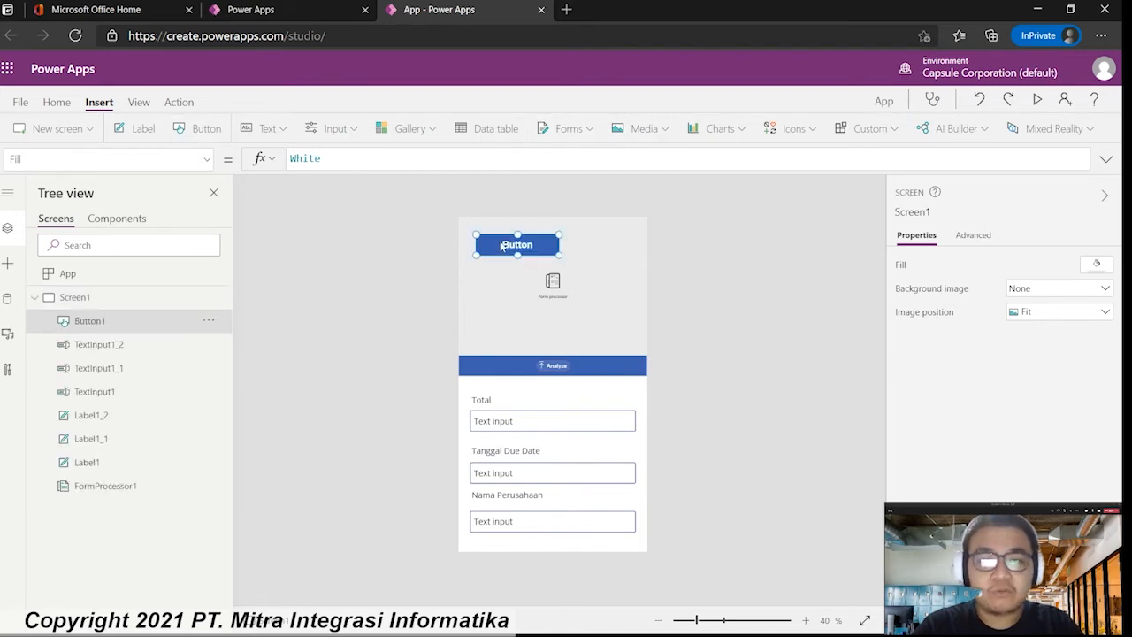
{"action": "left_click_drag", "start_coordinate": [501, 246], "coordinate": [560, 510]}
{"action": "left_click", "coordinate": [558, 519]}
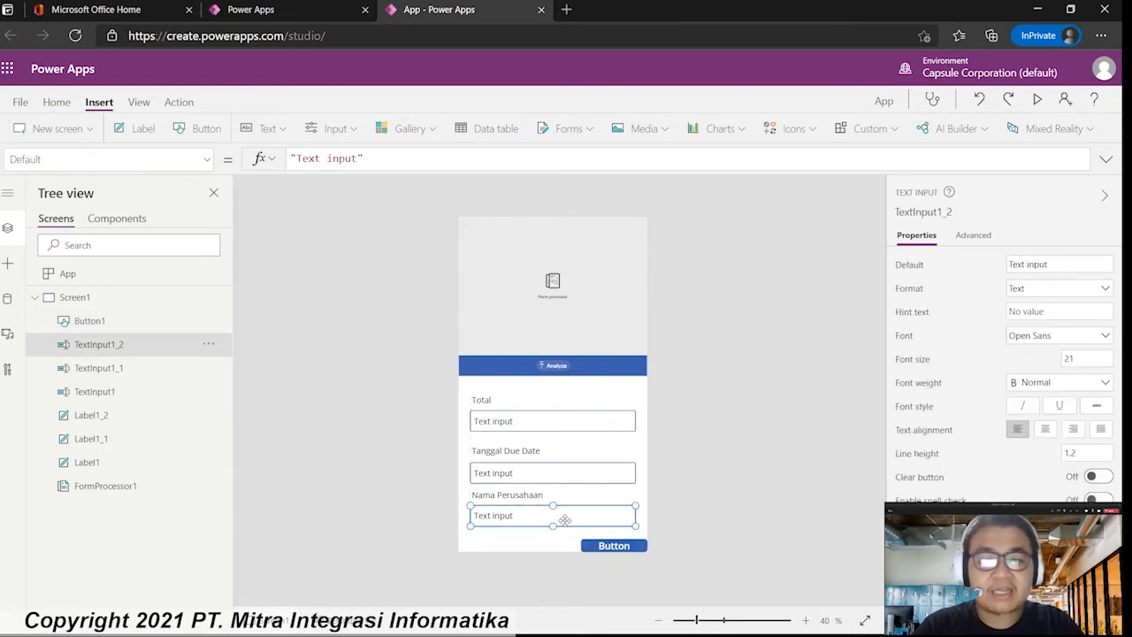
{"action": "left_click", "coordinate": [614, 546]}
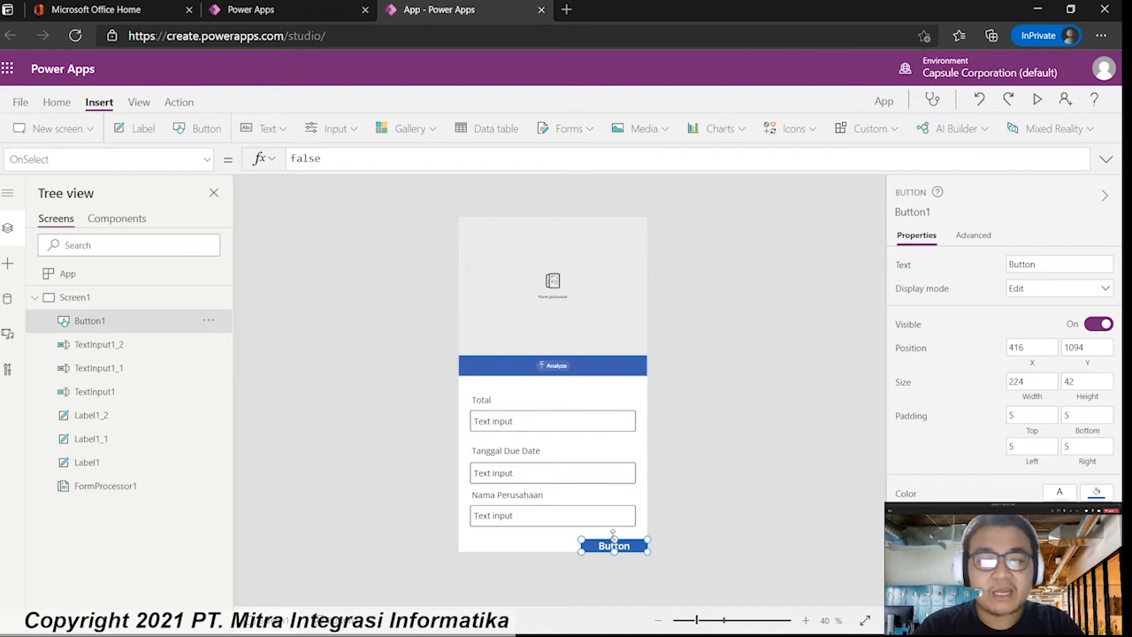
{"action": "left_click_drag", "start_coordinate": [611, 535], "coordinate": [658, 562]}
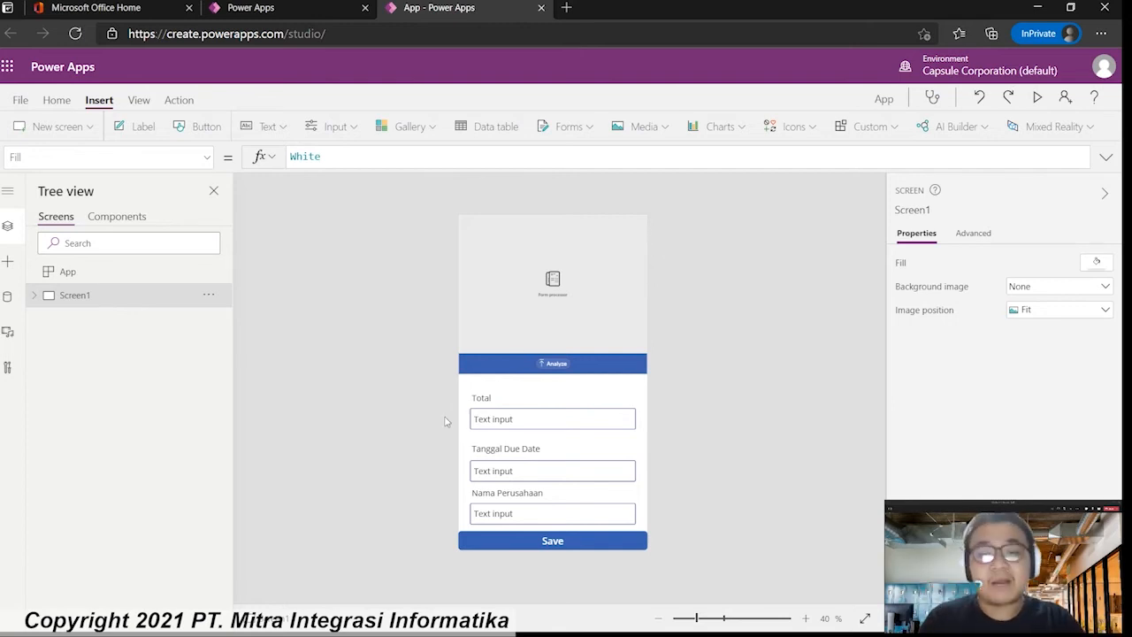
Set the default value of the text input under Total to FormProcessor1.Fields.Total.
{"action": "left_click", "coordinate": [484, 398]}
{"action": "left_click", "coordinate": [525, 442]}
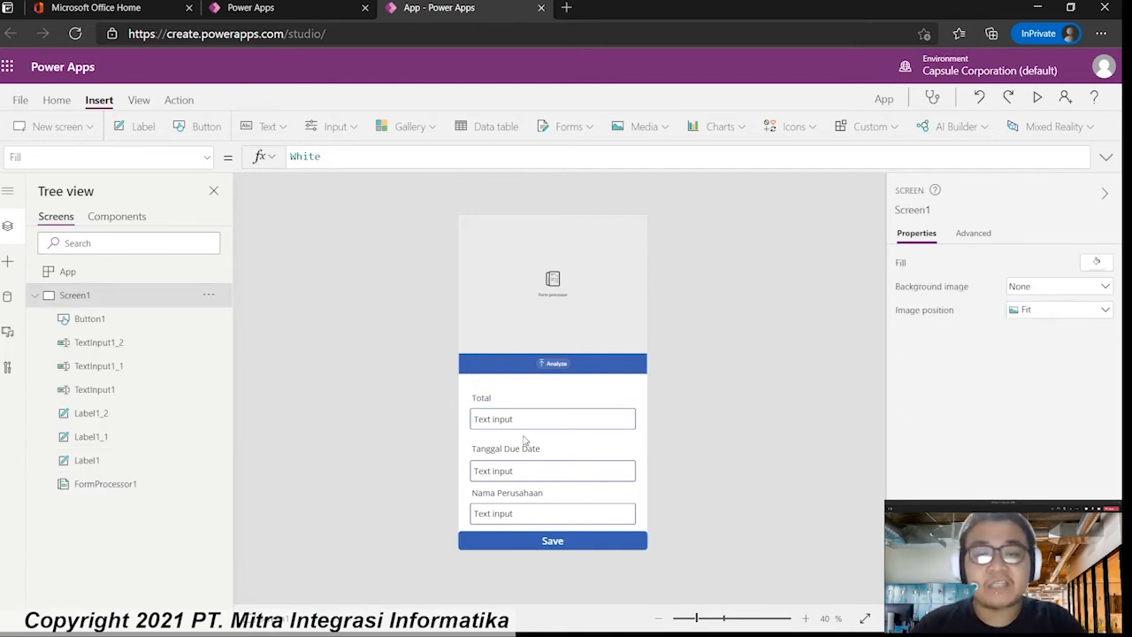
{"action": "left_click", "coordinate": [535, 421]}
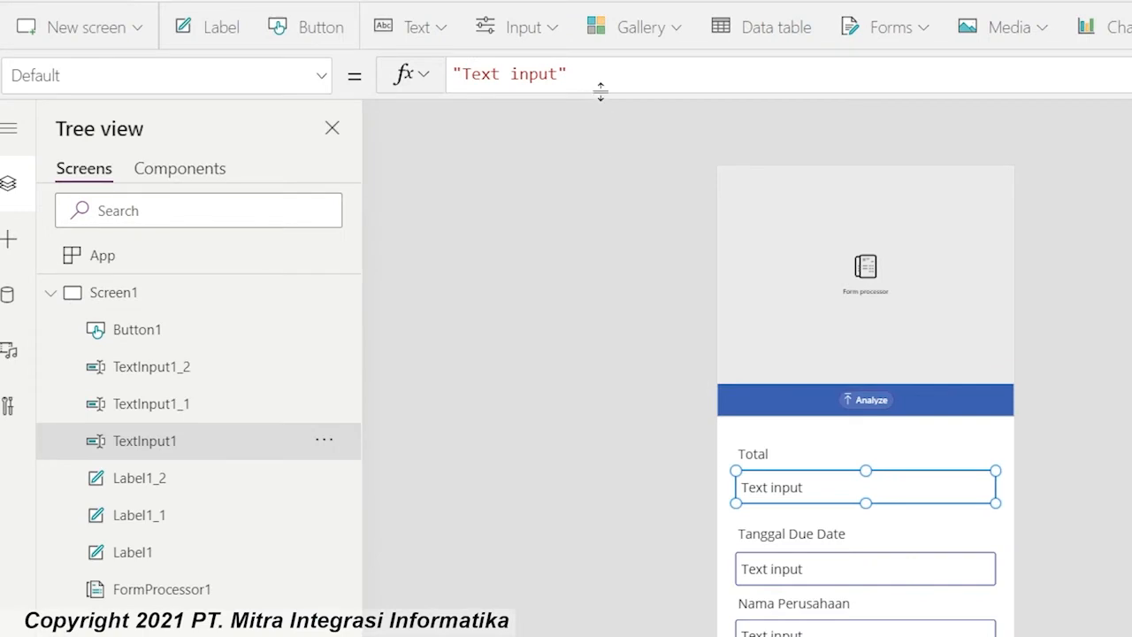
{"action": "left_click_drag", "start_coordinate": [628, 64], "coordinate": [380, 76]}
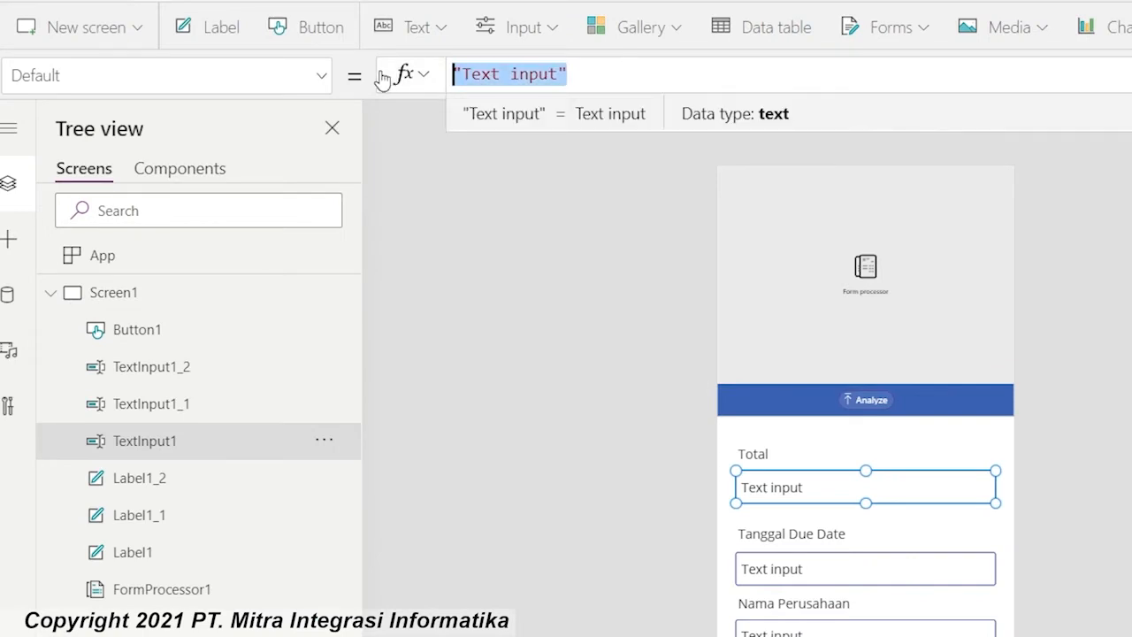
{"action": "type", "text": "FormPro"}
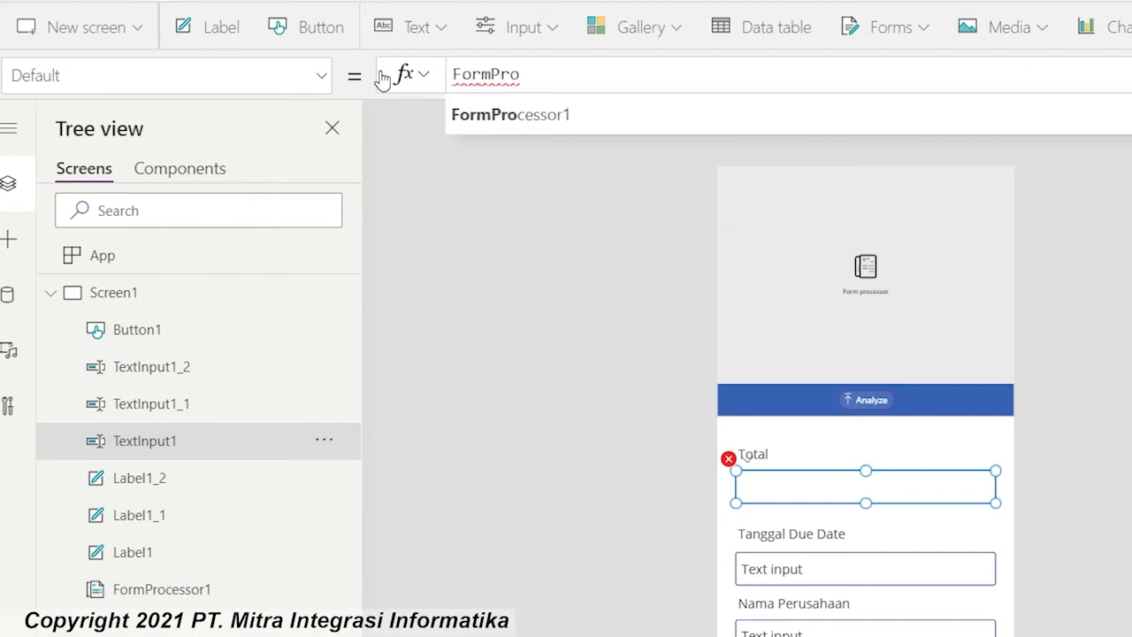
{"action": "key", "text": "Tab"}
{"action": "type", "text": "."}
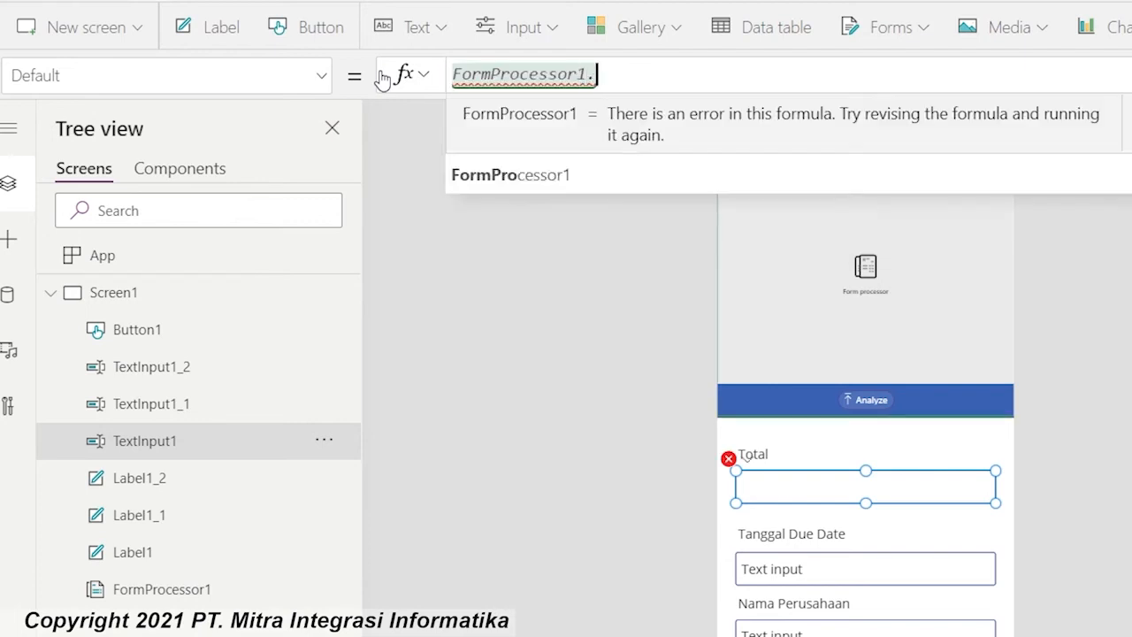
{"action": "key", "text": "Down"}
{"action": "key", "text": "Down"}
{"action": "key", "text": "Down"}
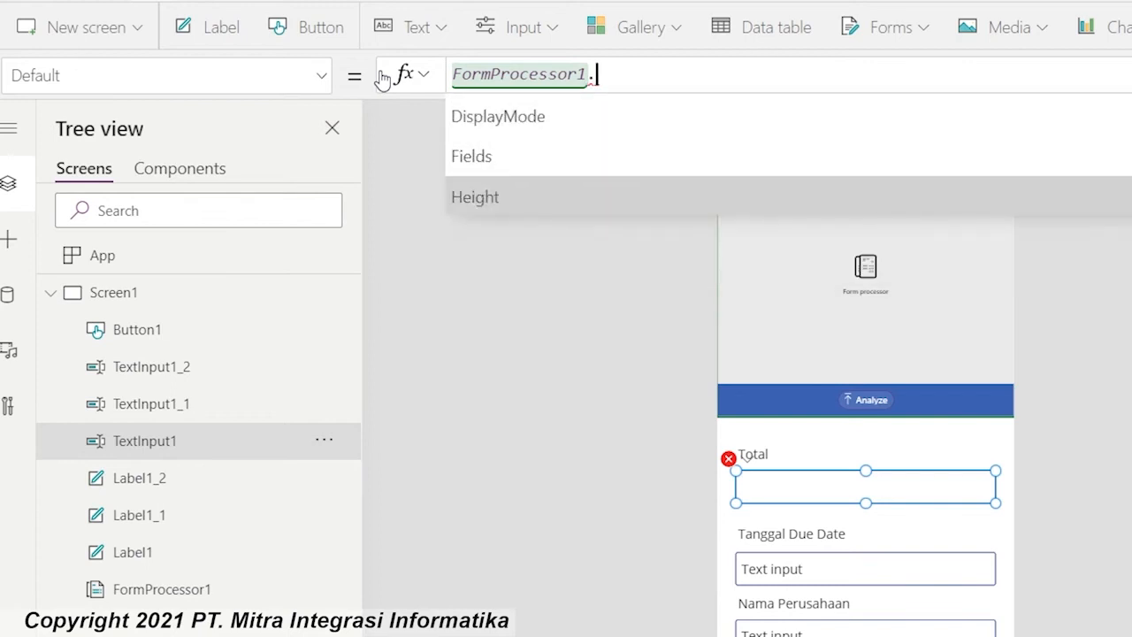
{"action": "key", "text": "Up"}
{"action": "key", "text": "Tab"}
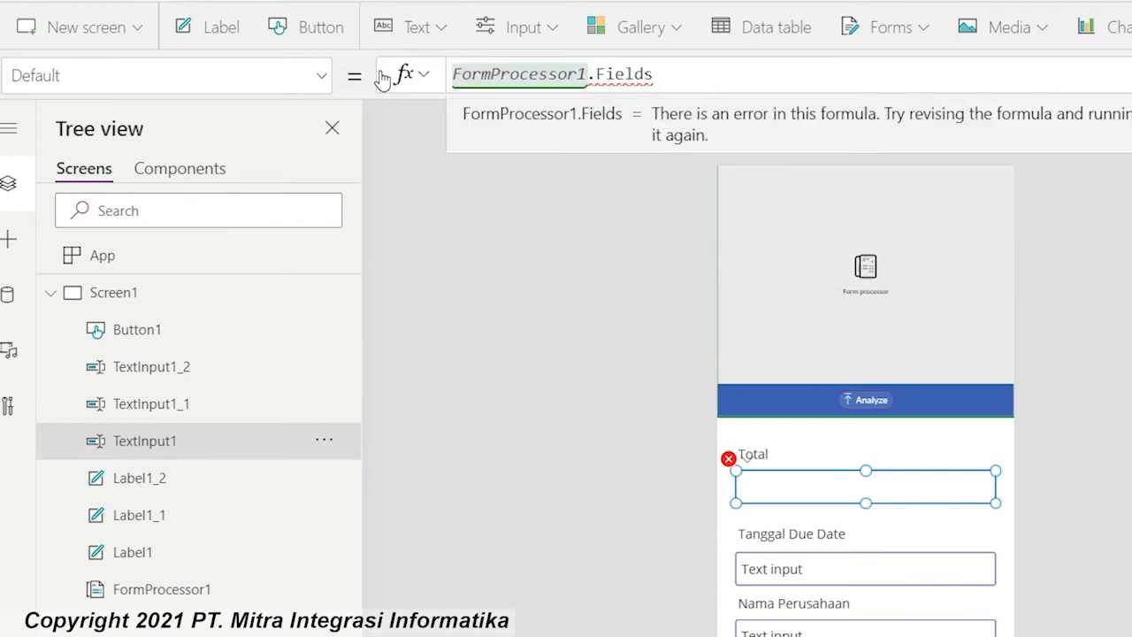
{"action": "type", "text": "."}
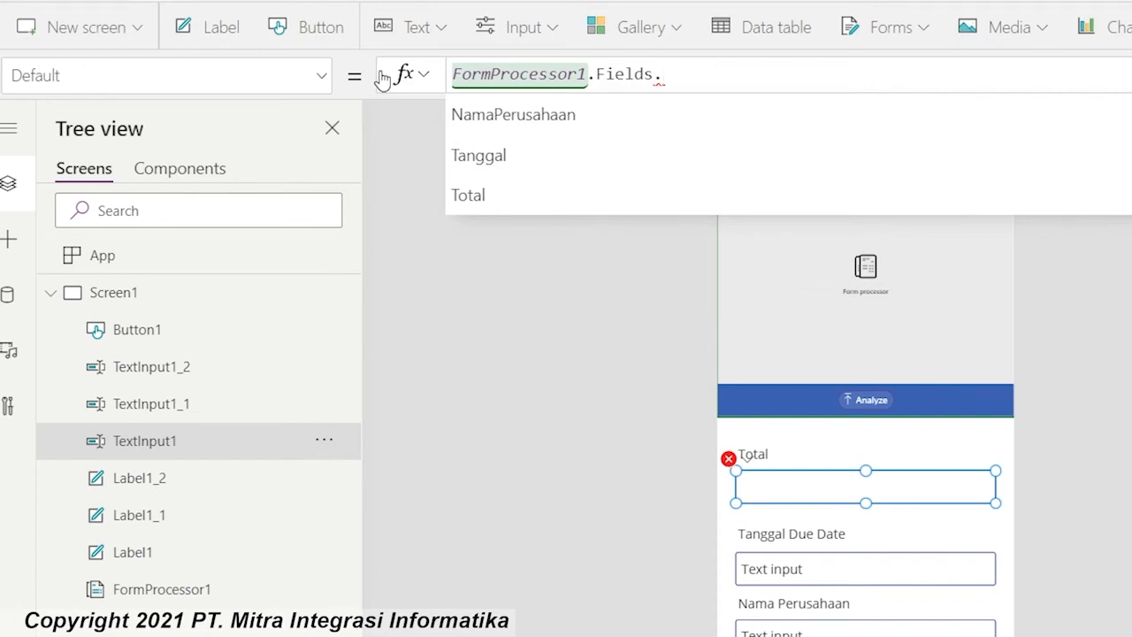
{"action": "key", "text": "Down"}
{"action": "key", "text": "Down"}
{"action": "key", "text": "Down"}
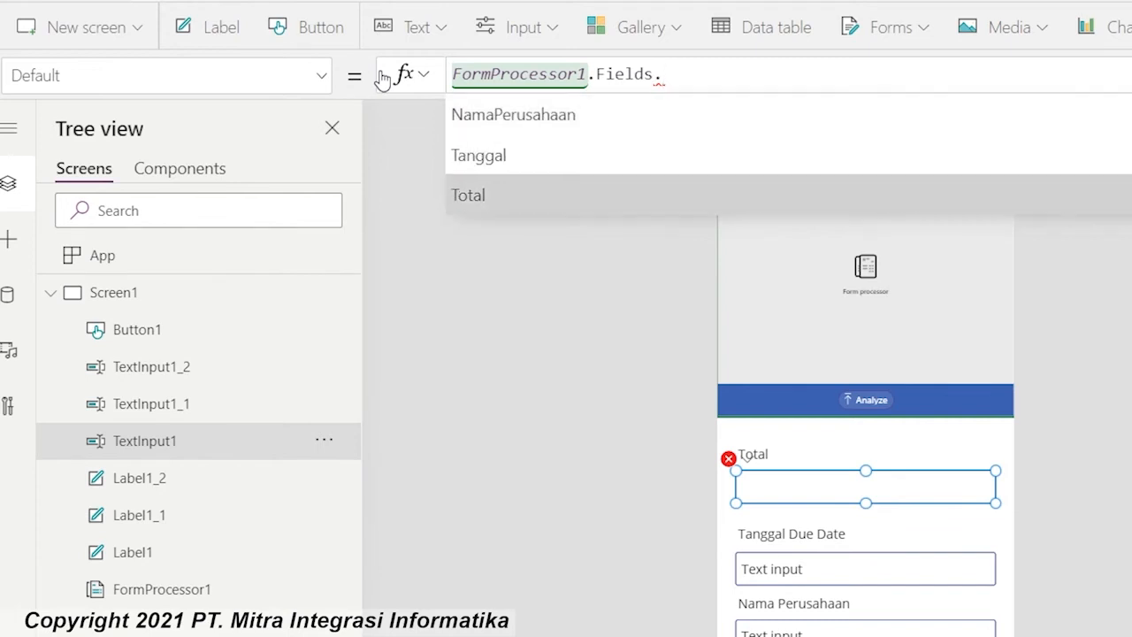
{"action": "key", "text": "Tab"}
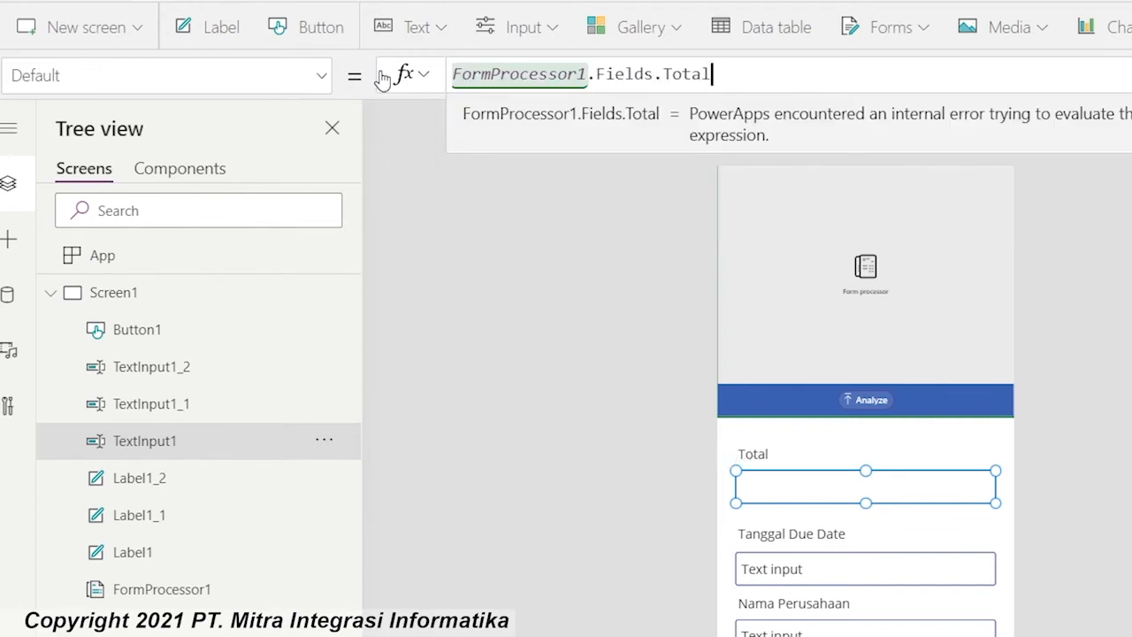
Reuse the Total formula for the Tanggal Due Date text input, changing its default value to FormProcessor1.Fields.Tanggal.
{"action": "key", "text": "ctrl+a"}
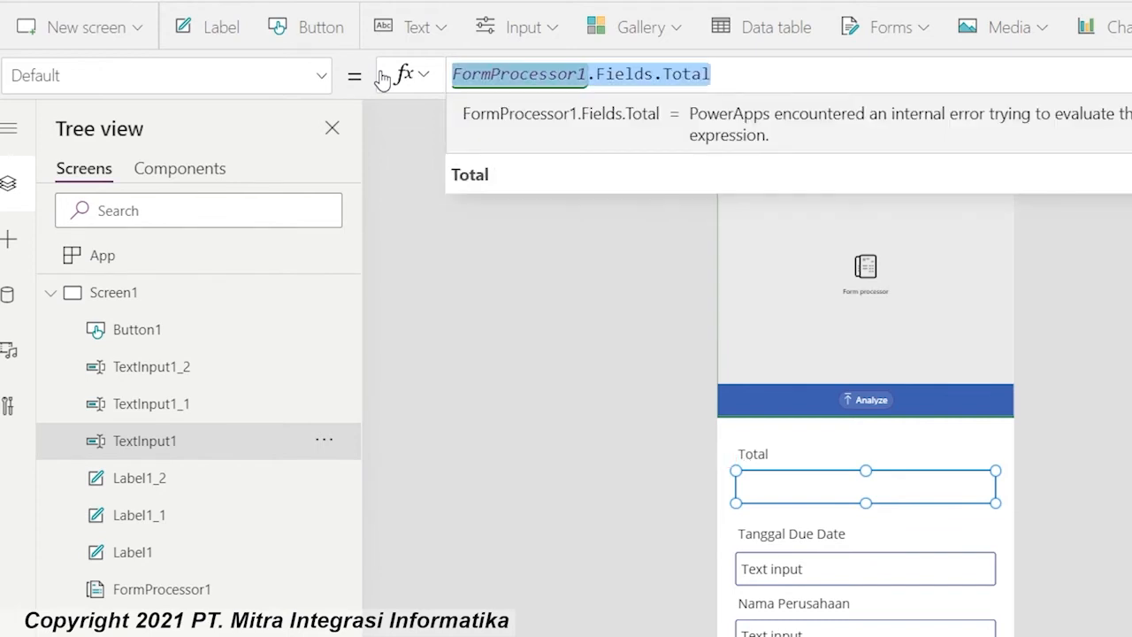
{"action": "left_click", "coordinate": [820, 579]}
{"action": "left_click", "coordinate": [687, 74]}
{"action": "key", "text": "ctrl+a"}
{"action": "key", "text": "ctrl+v"}
{"action": "key", "text": "BackSpace"}
{"action": "key", "text": "BackSpace"}
{"action": "key", "text": "BackSpace"}
{"action": "key", "text": "BackSpace"}
{"action": "type", "text": "an"}
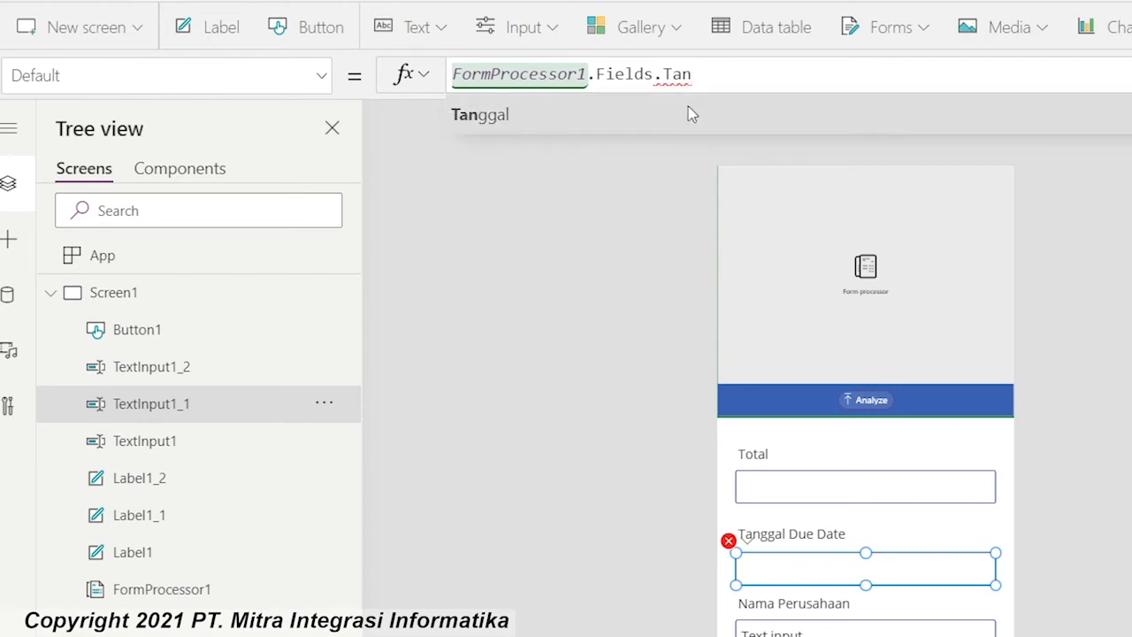
{"action": "left_click", "coordinate": [688, 115]}
Reuse the formula for the Nama Perusahaan text input, changing its default value to FormProcessor1.Fields.NamaPerusahaan.
{"action": "key", "text": "ctrl+a"}
{"action": "left_click", "coordinate": [818, 630]}
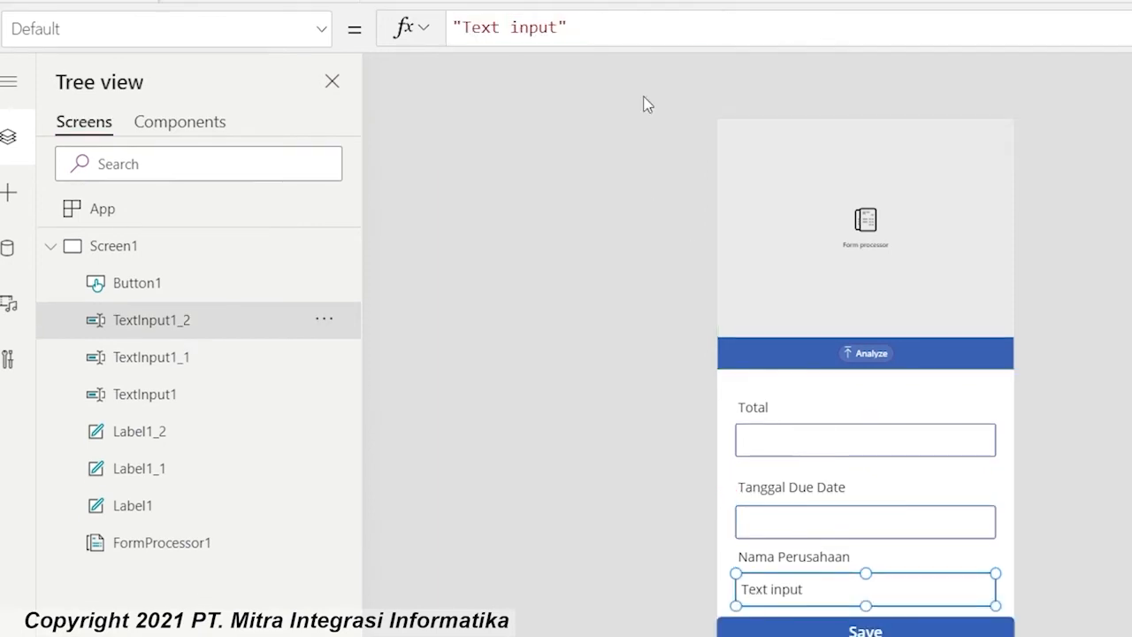
{"action": "left_click", "coordinate": [632, 33]}
{"action": "key", "text": "ctrl+a"}
{"action": "key", "text": "ctrl+v"}
{"action": "left_click_drag", "start_coordinate": [739, 32], "coordinate": [664, 27]}
{"action": "key", "text": "BackSpace"}
{"action": "type", "text": "Nama"}
{"action": "left_click", "coordinate": [631, 70]}
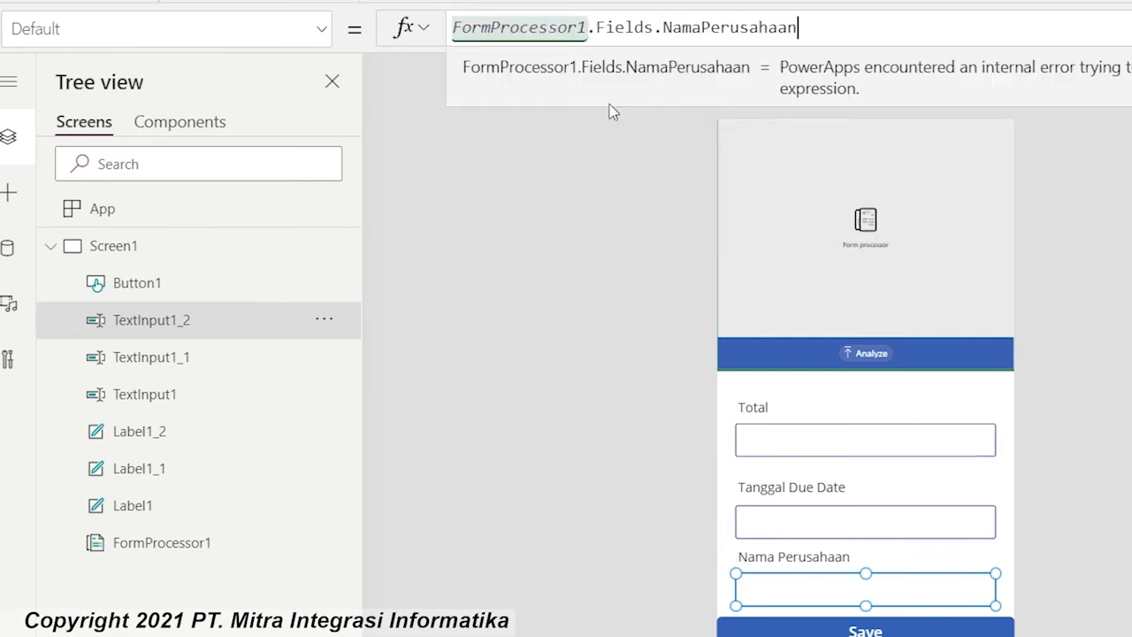
{"action": "left_click", "coordinate": [520, 314]}
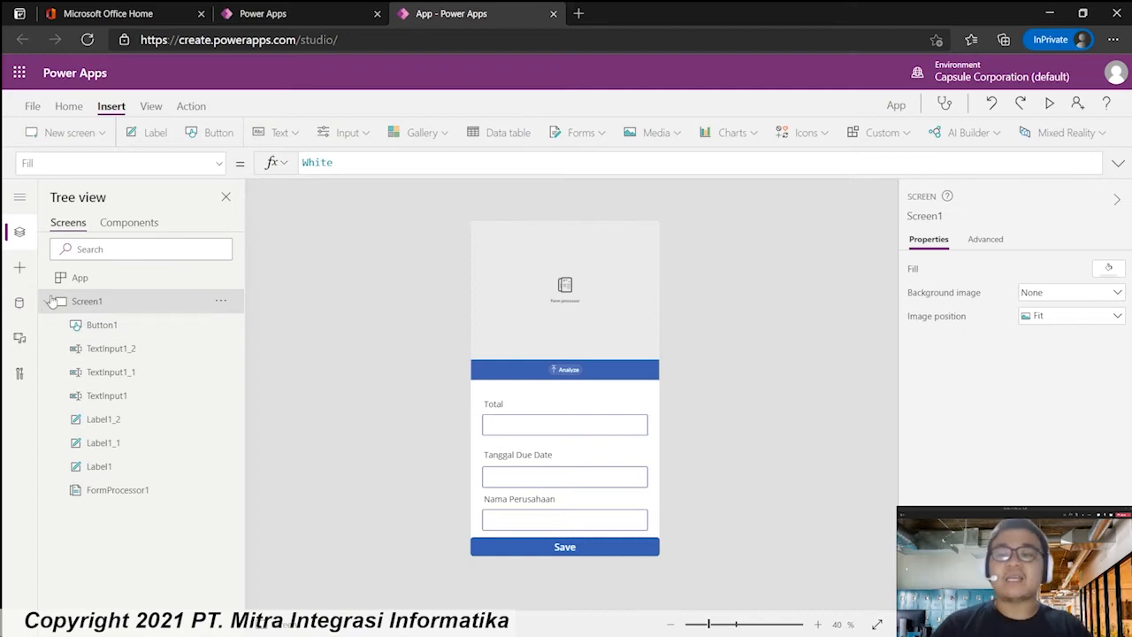
Replace the Save button's OnSelect formula with the start of a Collect call on the collection Collectiondata.
{"action": "left_click", "coordinate": [51, 301]}
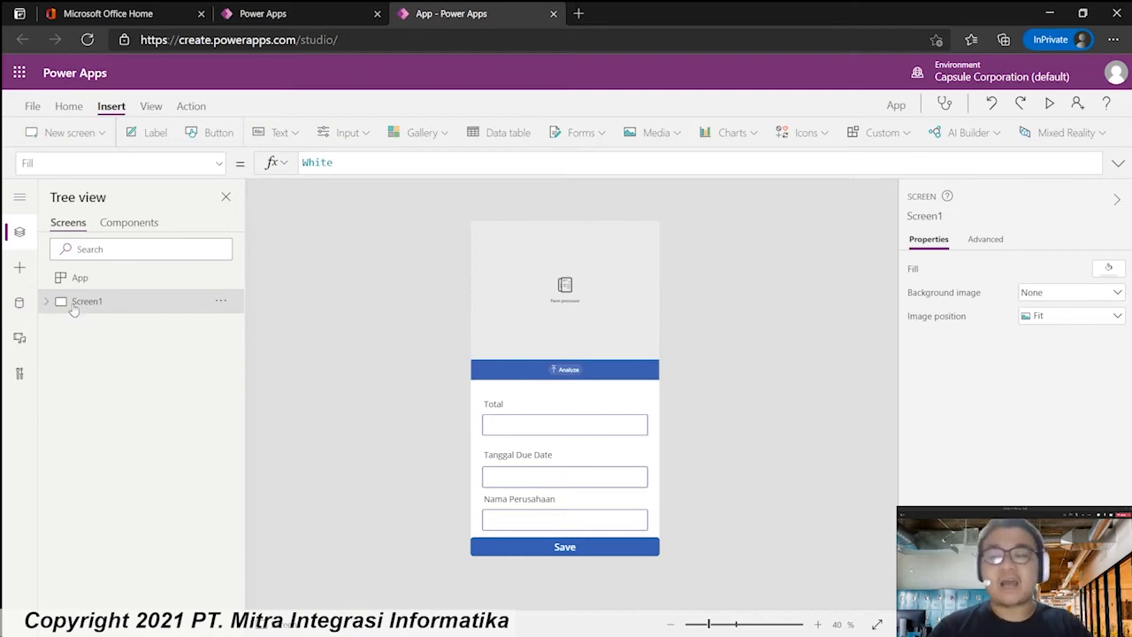
{"action": "left_click", "coordinate": [565, 548]}
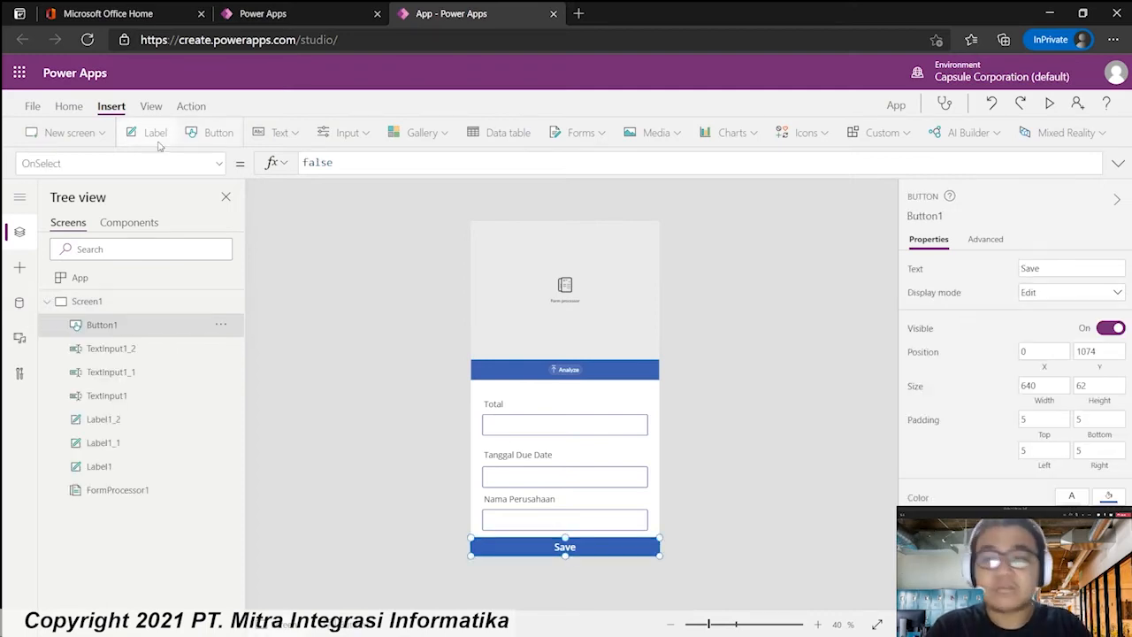
{"action": "left_click", "coordinate": [37, 164]}
{"action": "left_click", "coordinate": [343, 165]}
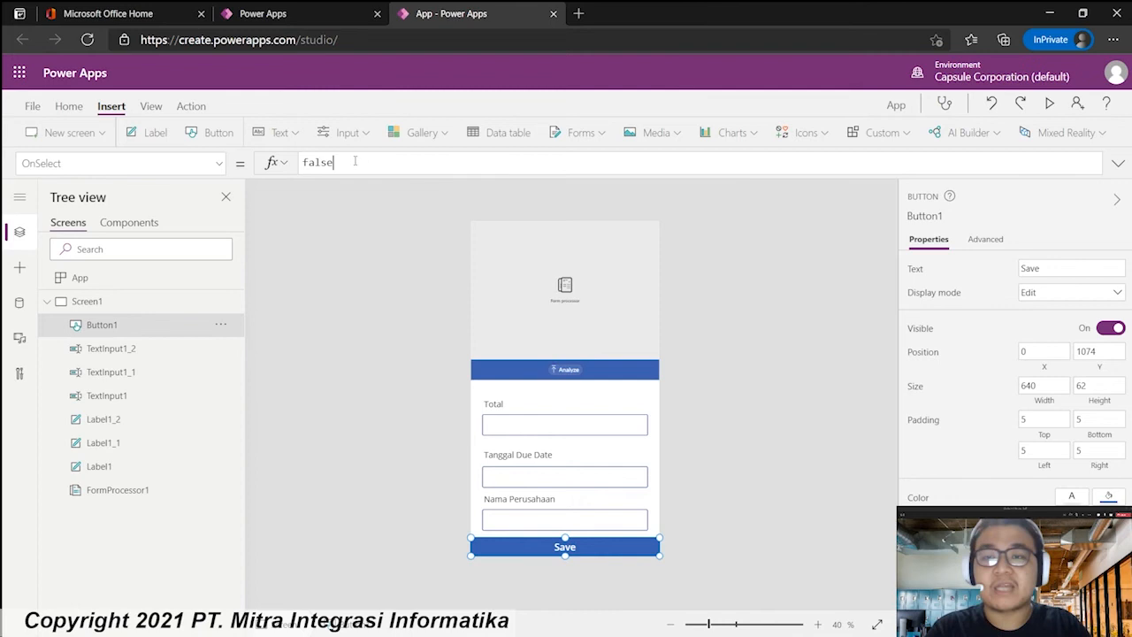
{"action": "key", "text": "ctrl+a"}
{"action": "type", "text": "Patc"}
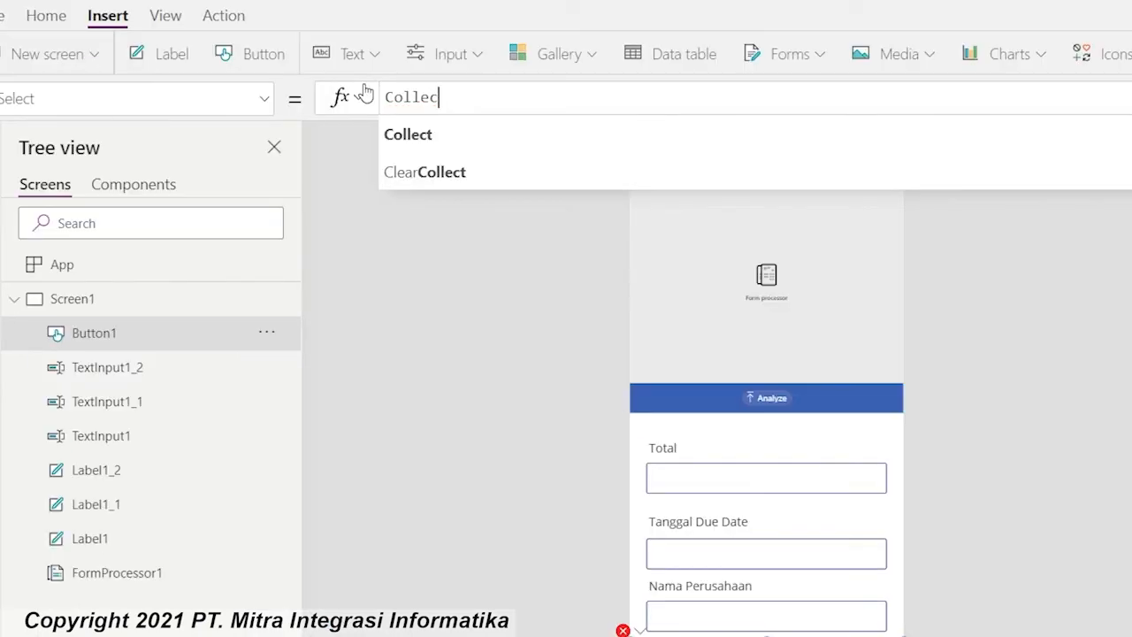
{"action": "key", "text": "ctrl+a"}
{"action": "key", "text": "BackSpace"}
{"action": "type", "text": "Collect"}
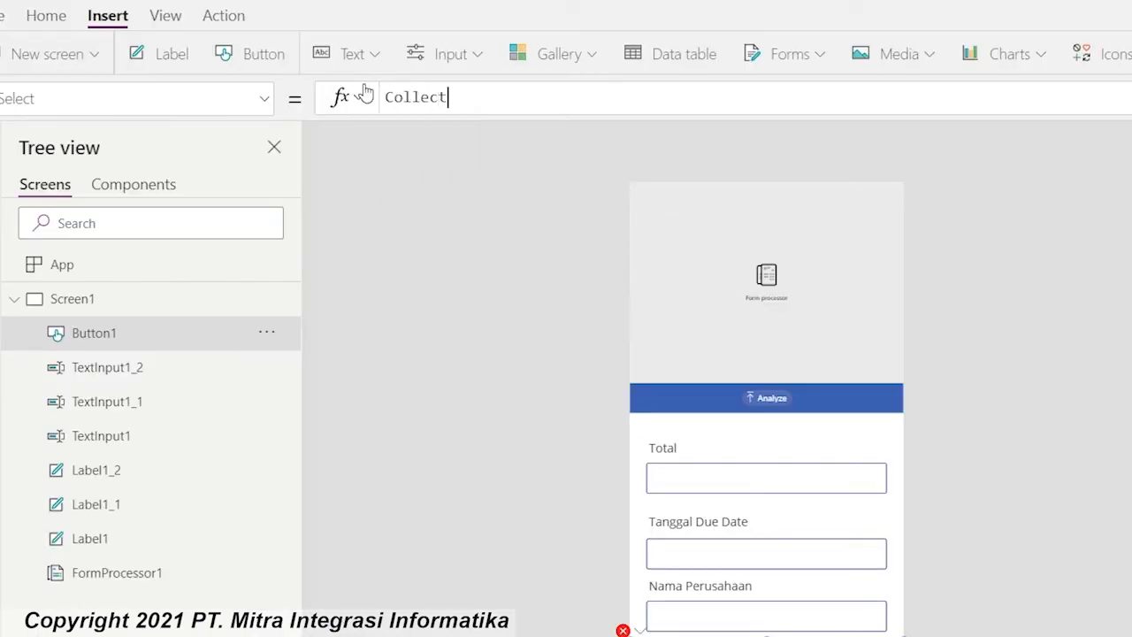
{"action": "type", "text": "("}
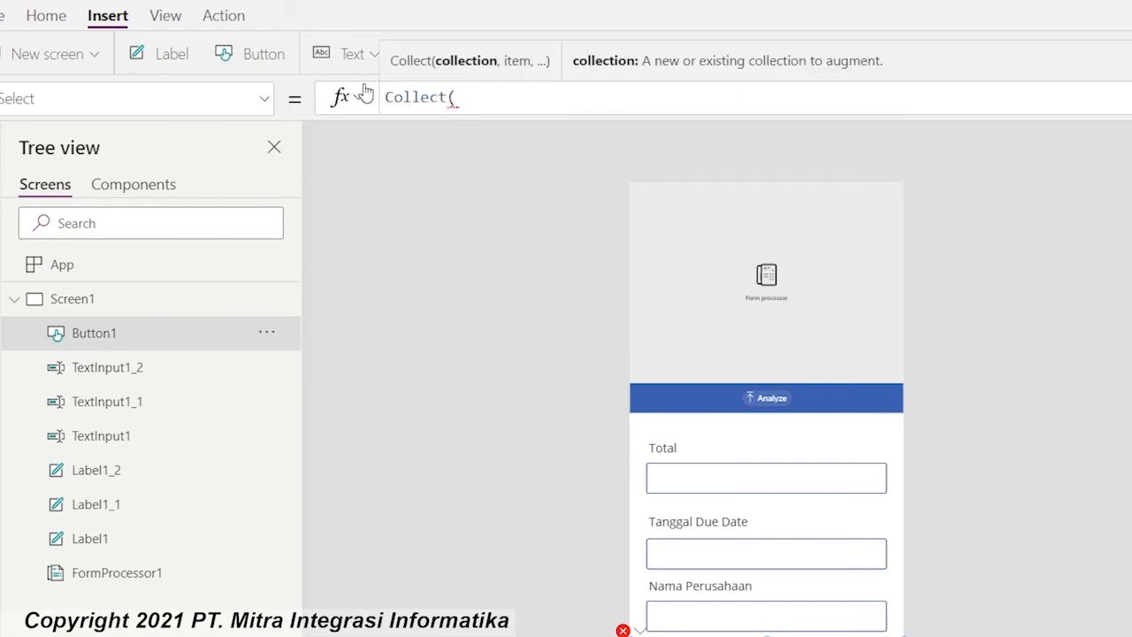
{"action": "type", "text": "F"}
{"action": "key", "text": "BackSpace"}
{"action": "type", "text": "Collectiondata"}
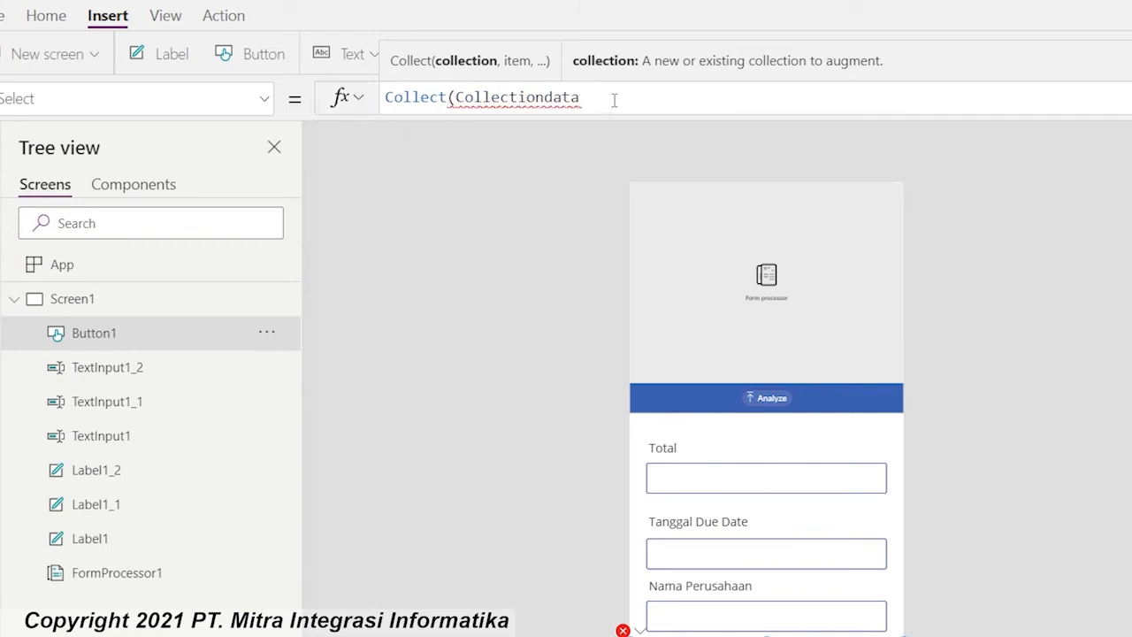
{"action": "type", "text": ", "}
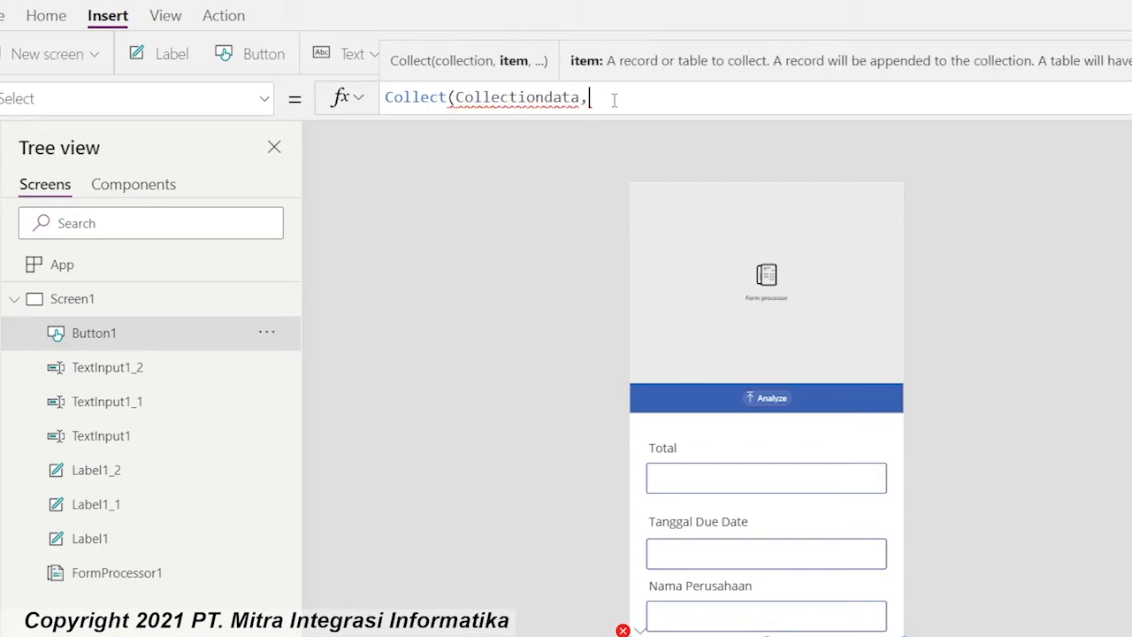
Begin the record in the Collect formula with a Total field set to TextInput1.Text.
{"action": "type", "text": "{Total:\""}
{"action": "key", "text": "BackSpace"}
{"action": "type", "text": "TextInp"}
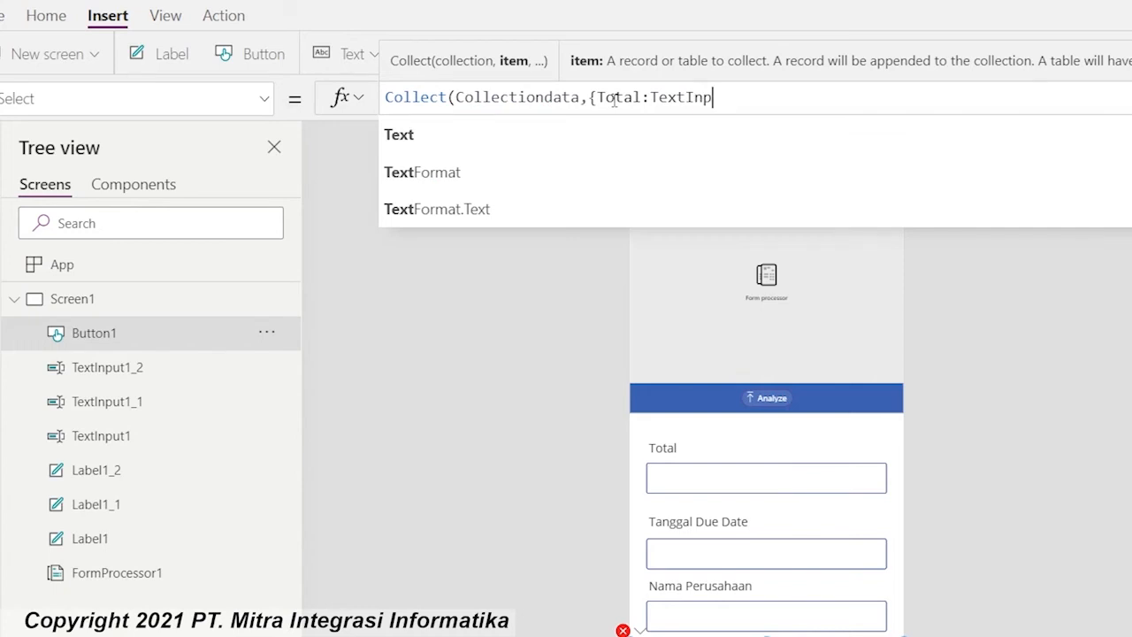
{"action": "type", "text": "ut1."}
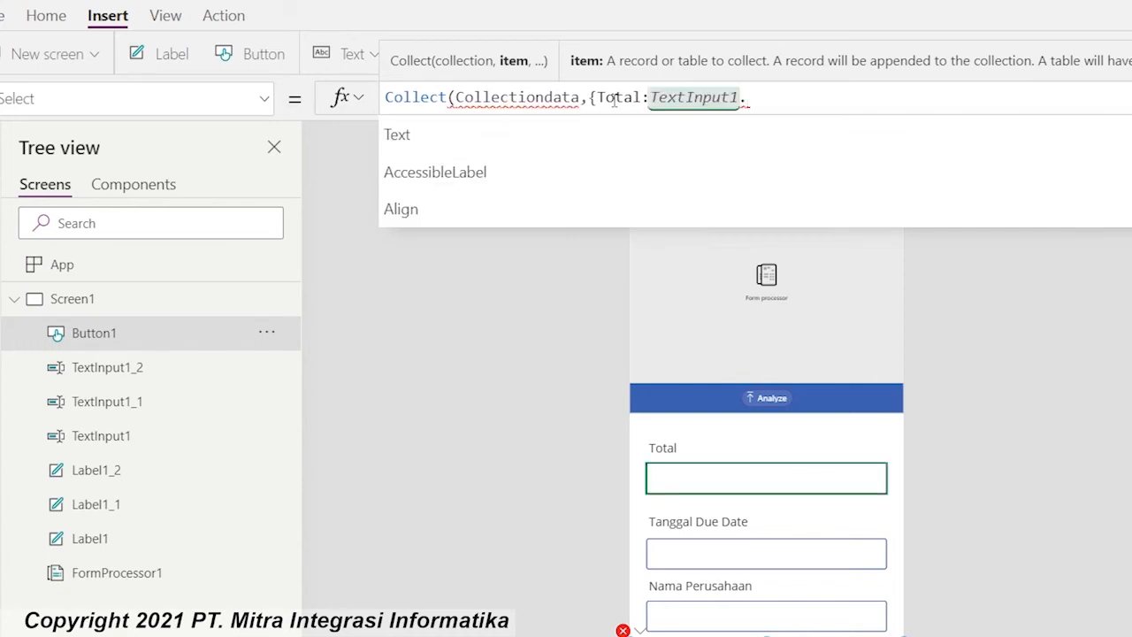
{"action": "type", "text": "Text,:Ta"}
{"action": "key", "text": "BackSpace"}
{"action": "key", "text": "BackSpace"}
{"action": "type", "text": "TanggalDueDa"}
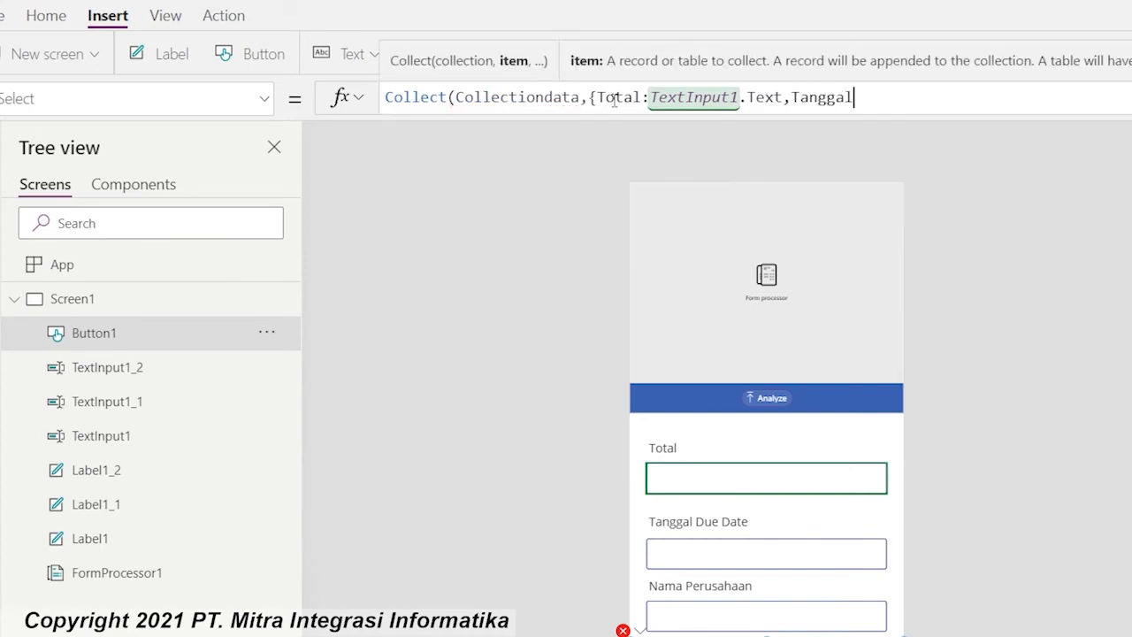
{"action": "key", "text": "BackSpace"}
{"action": "key", "text": "BackSpace"}
{"action": "key", "text": "BackSpace"}
{"action": "key", "text": "BackSpace"}
{"action": "key", "text": "BackSpace"}
{"action": "key", "text": "BackSpace"}
{"action": "key", "text": "BackSpace"}
{"action": "key", "text": "BackSpace"}
{"action": "key", "text": "BackSpace"}
{"action": "key", "text": "BackSpace"}
{"action": "key", "text": "BackSpace"}
{"action": "key", "text": "BackSpace"}
Add a DueDate field to the Collect record that reads the text of the Tanggal Due Date input, checking that input's control name.
{"action": "type", "text": "DueDate:TextInpu1"}
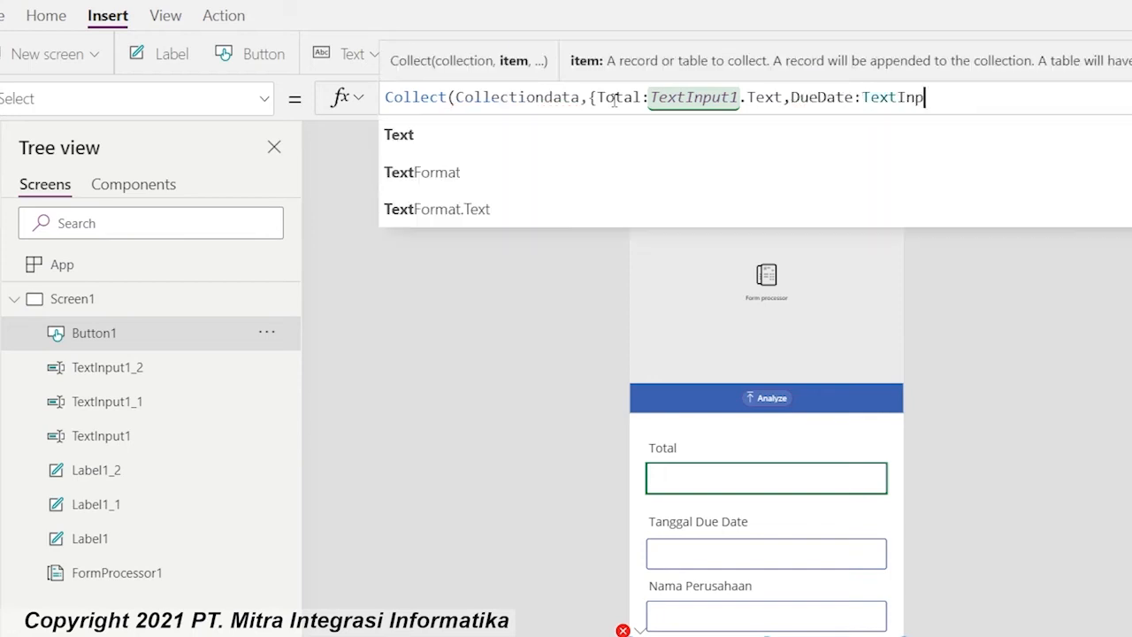
{"action": "type", "text": "."}
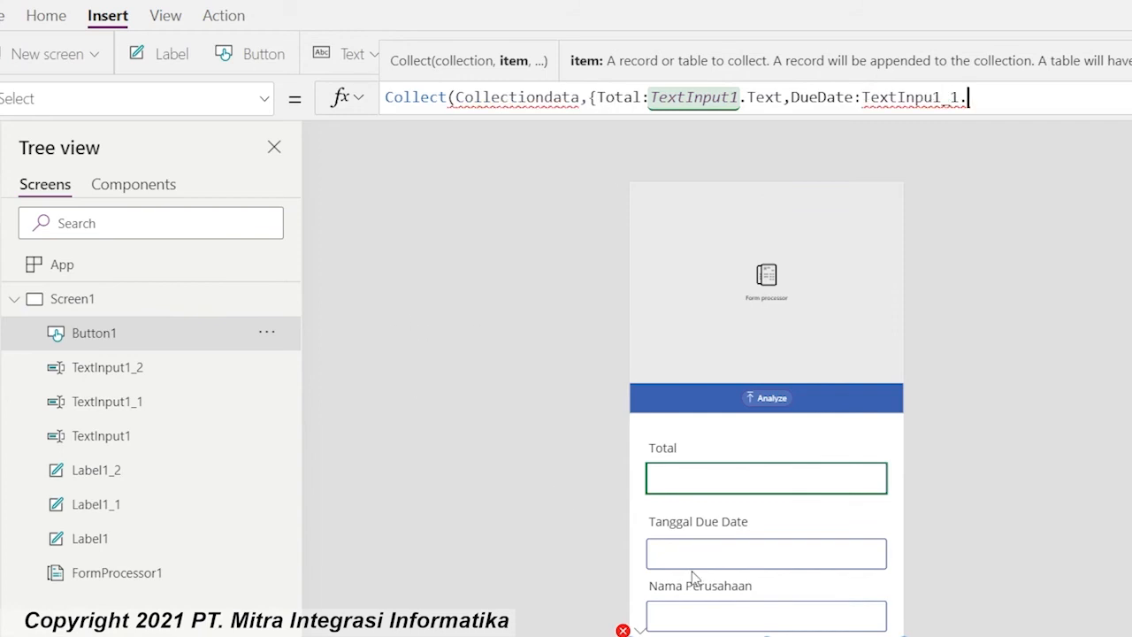
{"action": "left_click", "coordinate": [129, 402]}
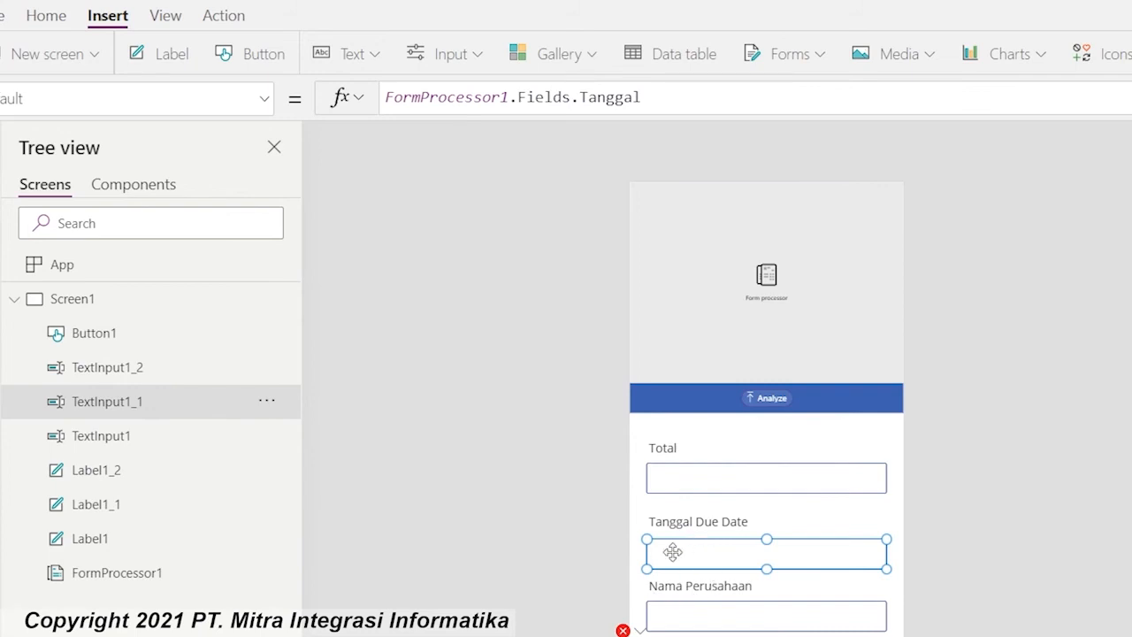
{"action": "left_click", "coordinate": [748, 633]}
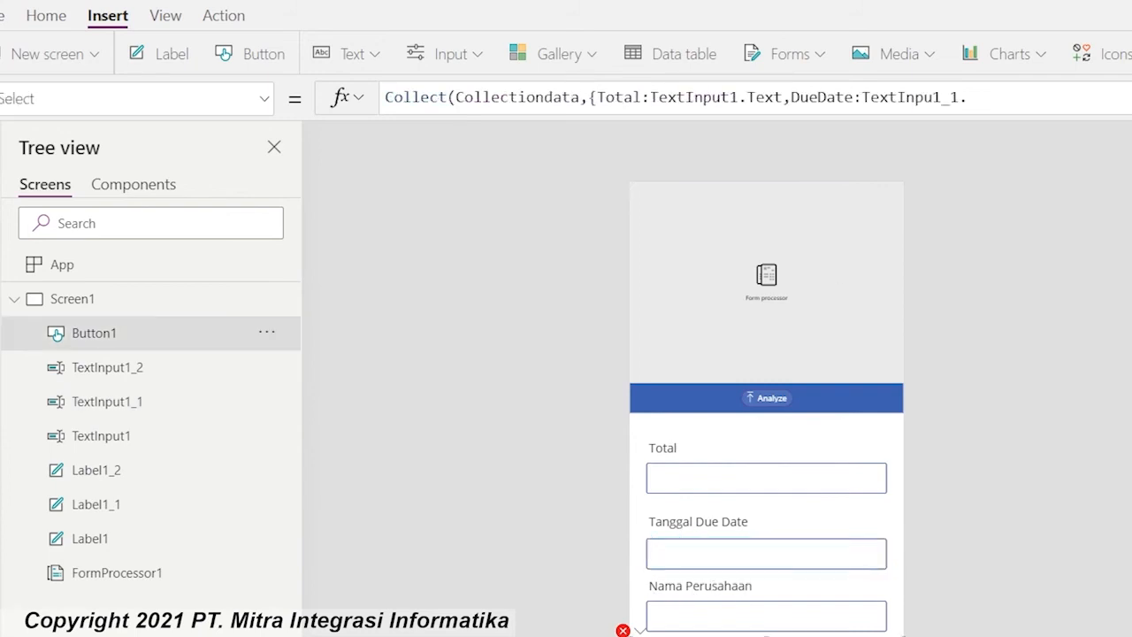
{"action": "left_click", "coordinate": [996, 99]}
{"action": "type", "text": "Text"}
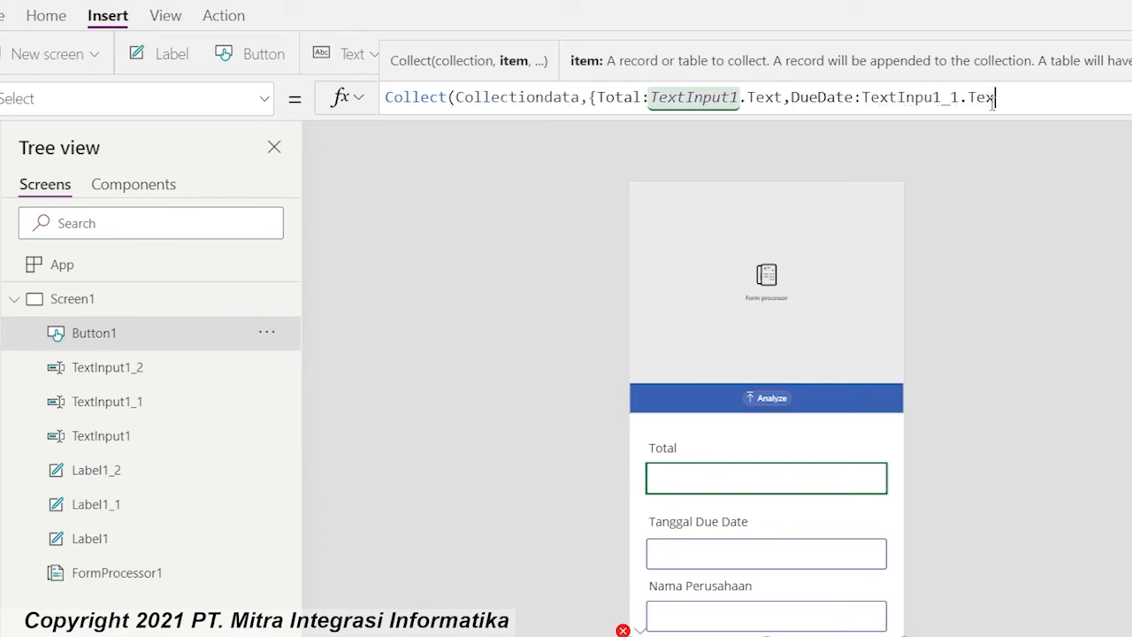
{"action": "type", "text": ","}
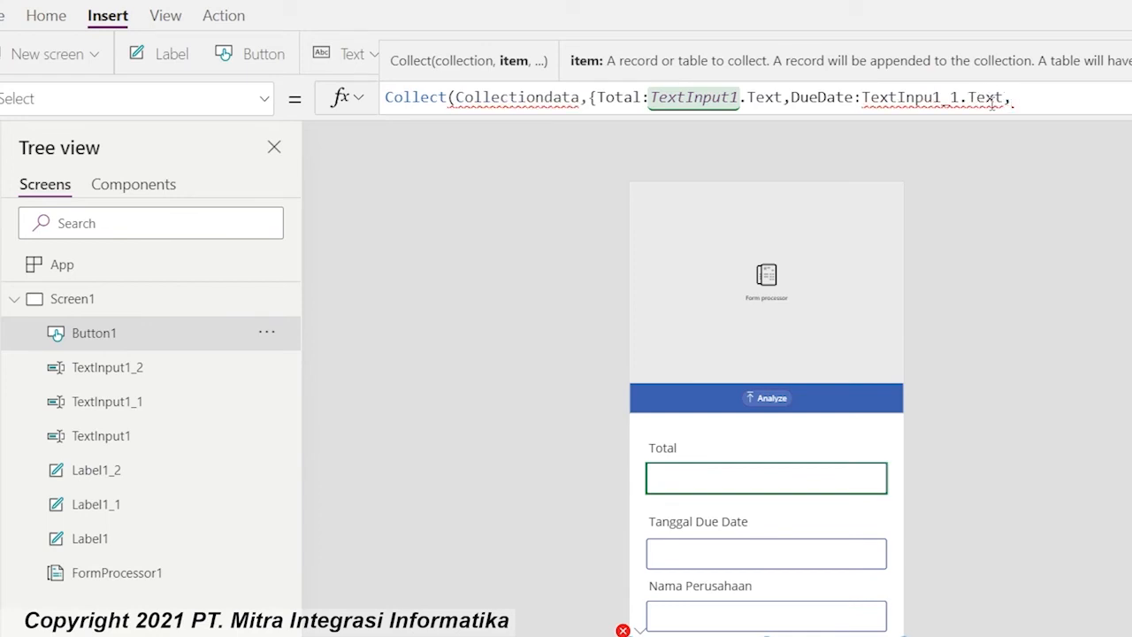
Correct the DueDate reference in the Save button's formula to TextInput1_1.Text.
{"action": "type", "text": "Num"}
{"action": "key", "text": "BackSpace"}
{"action": "key", "text": "BackSpace"}
{"action": "key", "text": "BackSpace"}
{"action": "key", "text": "BackSpace"}
{"action": "key", "text": "BackSpace"}
{"action": "key", "text": "BackSpace"}
{"action": "key", "text": "BackSpace"}
{"action": "key", "text": "BackSpace"}
{"action": "key", "text": "BackSpace"}
{"action": "key", "text": "BackSpace"}
{"action": "key", "text": "BackSpace"}
{"action": "key", "text": "BackSpace"}
{"action": "key", "text": "BackSpace"}
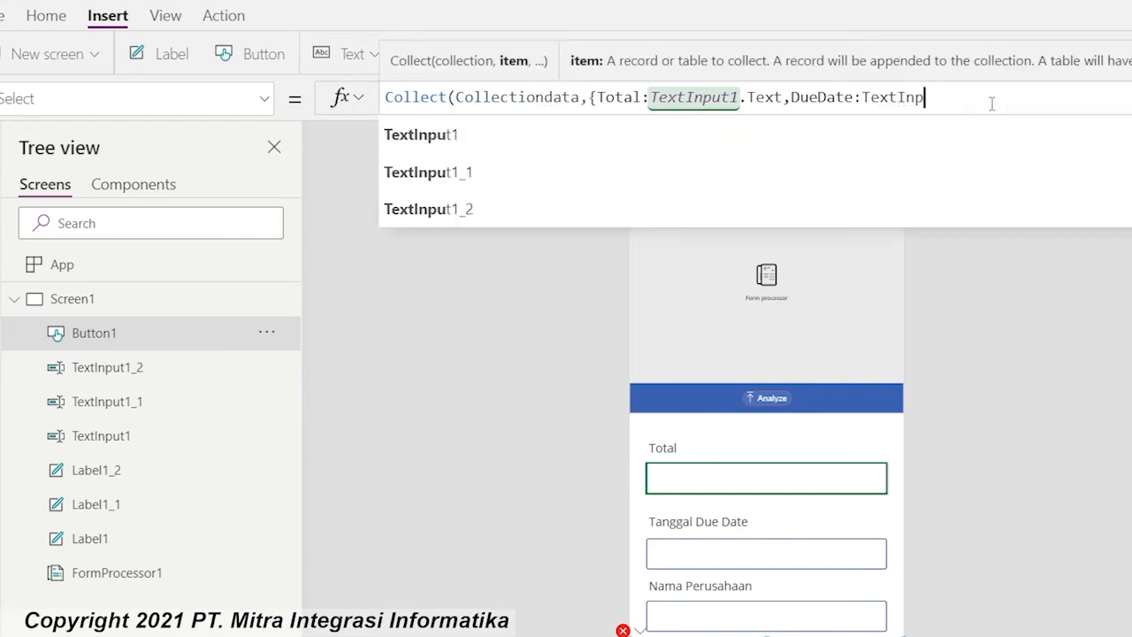
{"action": "type", "text": "ut1_1.Text"}
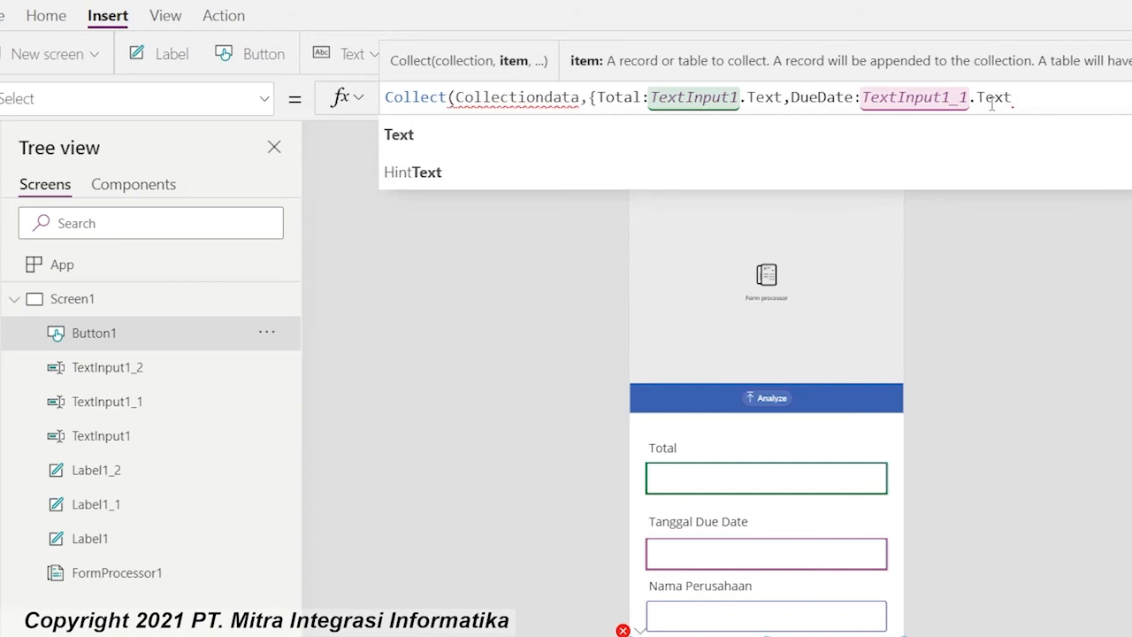
Add a NamaPerusahaan field set to TextInput1_2.Text, then close the record and the Collect call.
{"action": "type", "text": ",Pe"}
{"action": "key", "text": "BackSpace"}
{"action": "key", "text": "BackSpace"}
{"action": "type", "text": "N"}
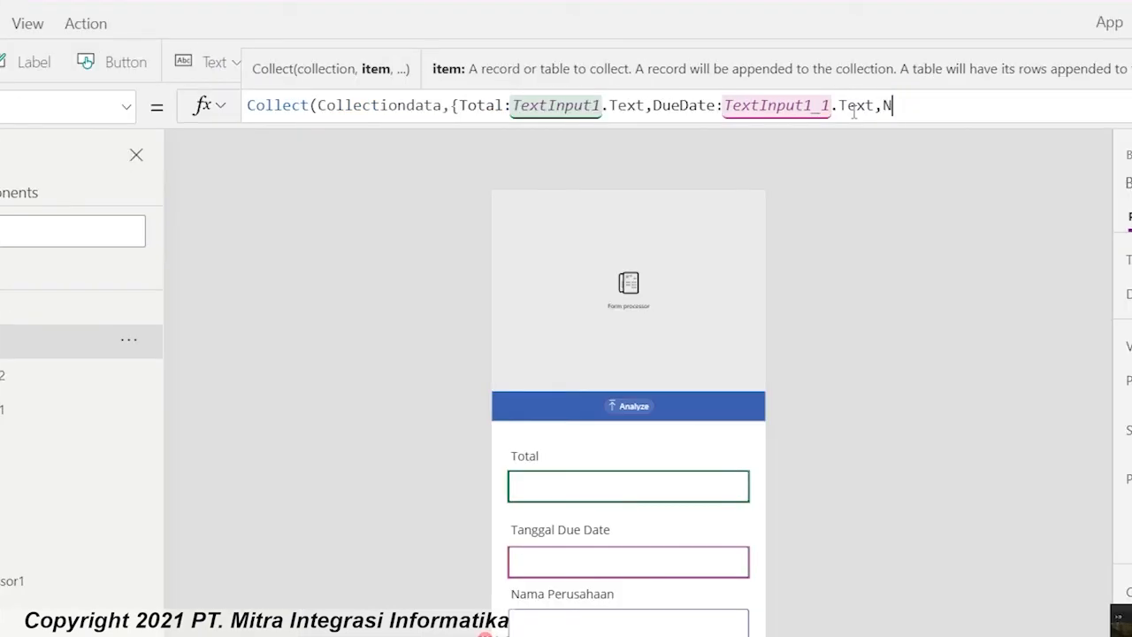
{"action": "type", "text": "amaPerusahaan"}
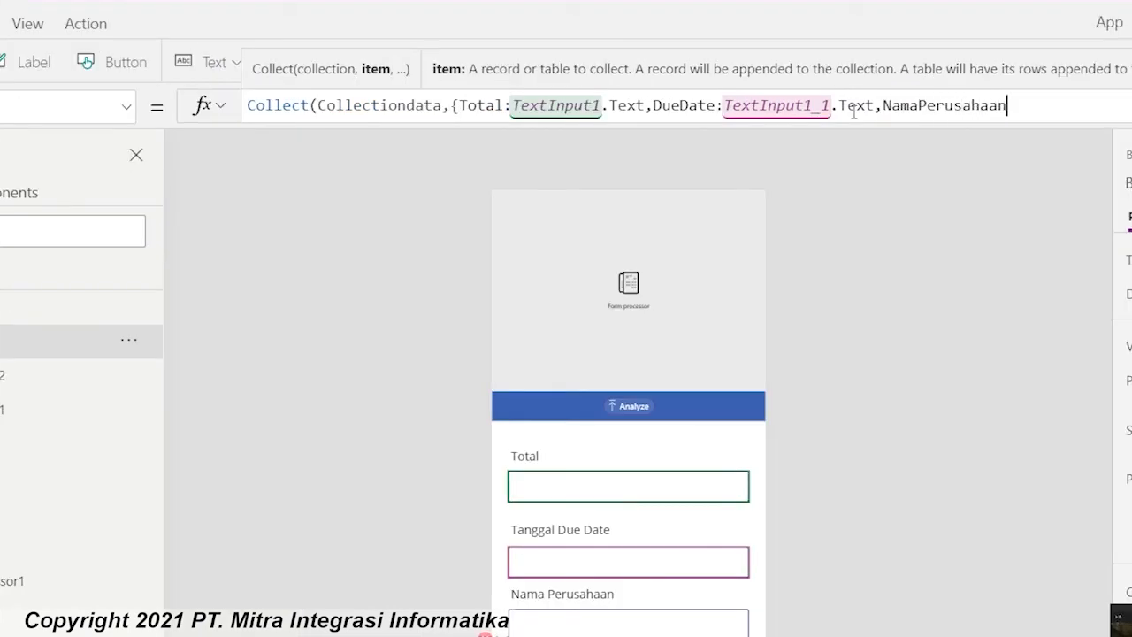
{"action": "type", "text": ":TextInput1"}
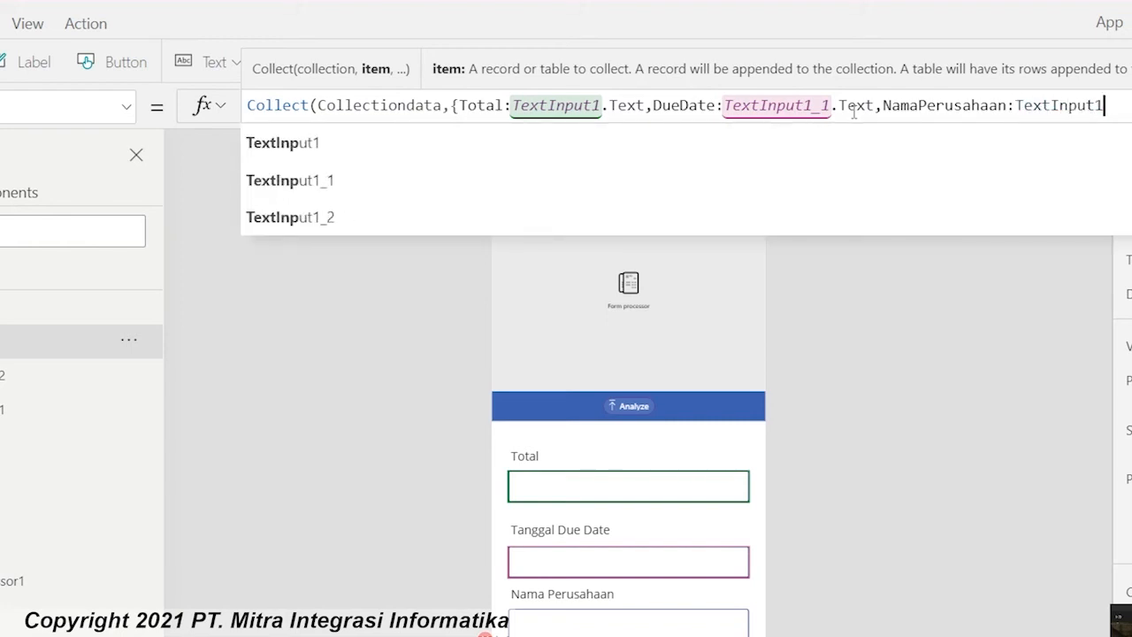
{"action": "type", "text": "_2.Text}"}
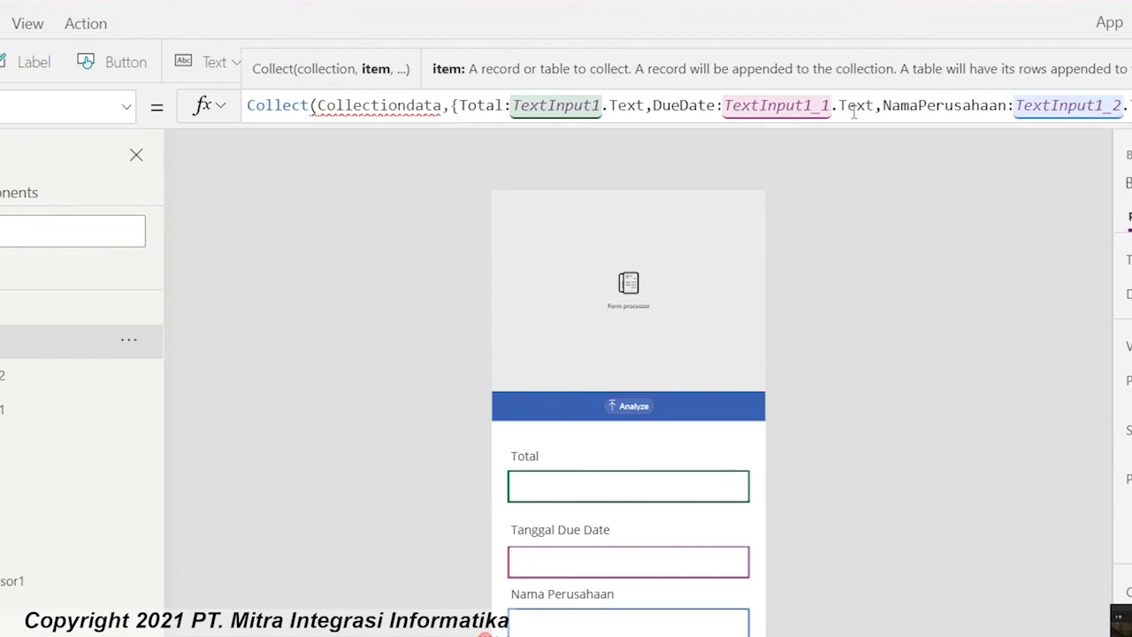
{"action": "type", "text": ")"}
{"action": "key", "text": "BackSpace"}
{"action": "type", "text": "}"}
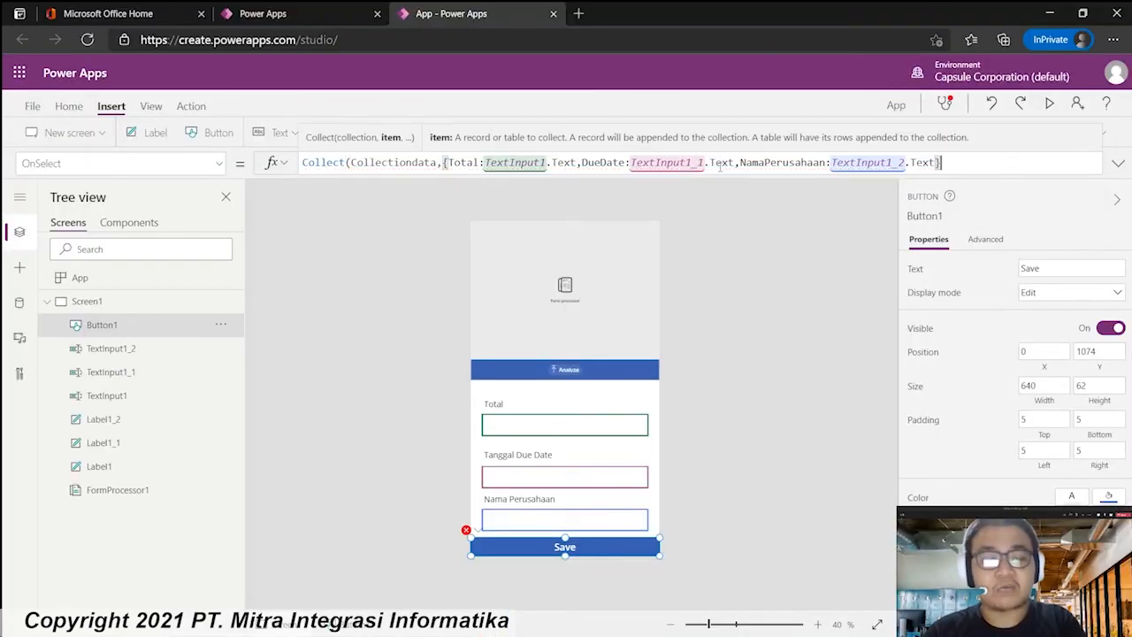
{"action": "type", "text": ")"}
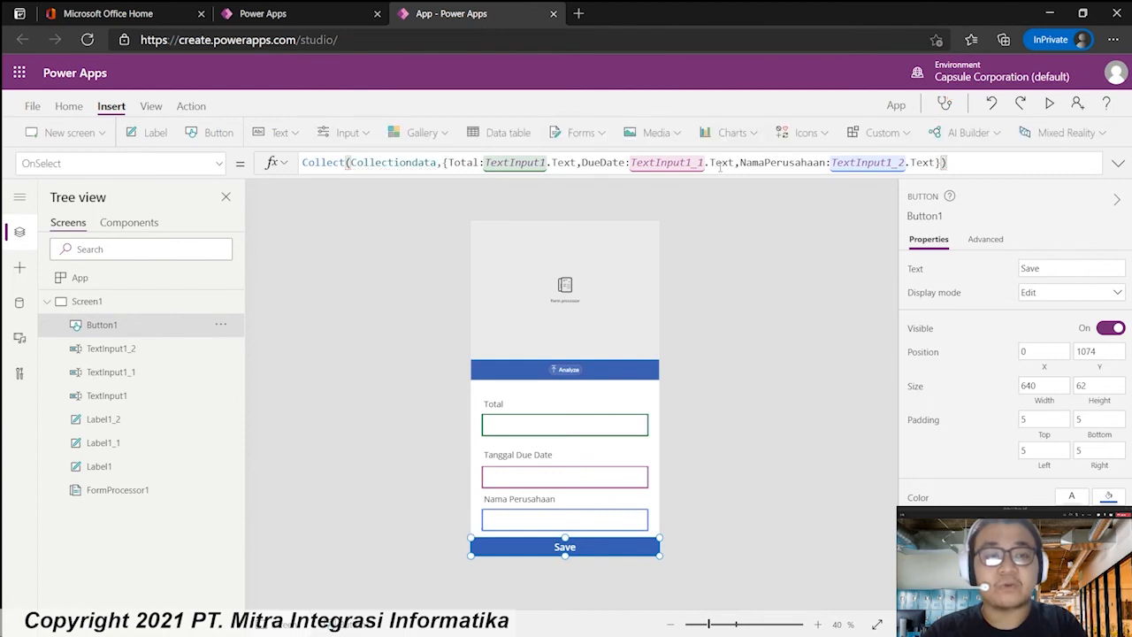
{"action": "left_click", "coordinate": [750, 258]}
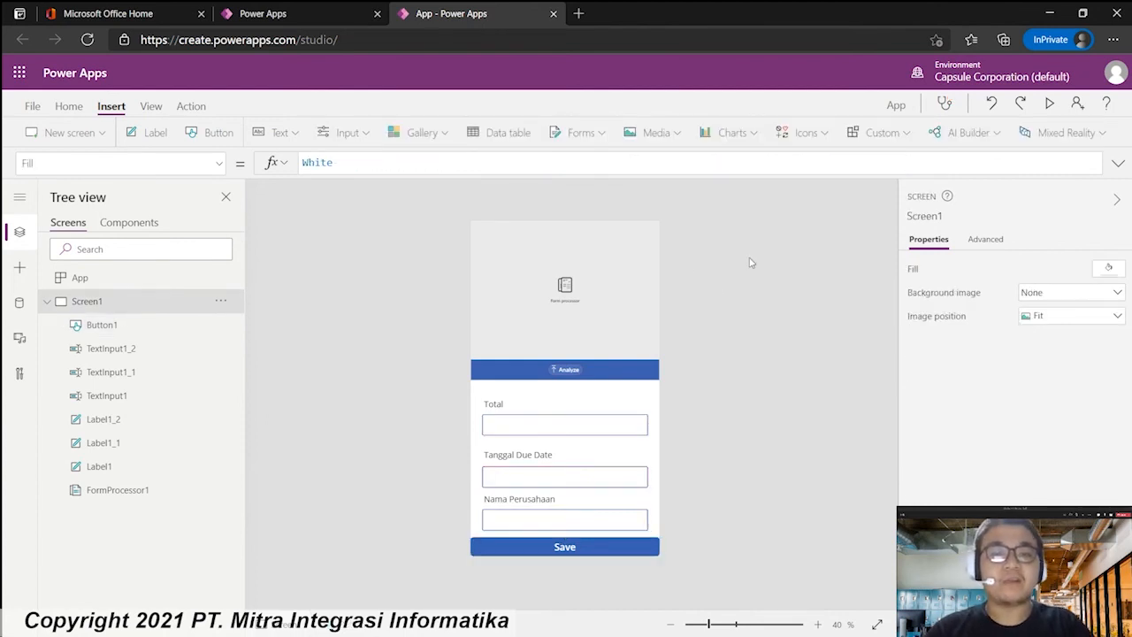
Preview the app and load an invoice file into the form processor for analysis.
{"action": "left_click", "coordinate": [47, 302]}
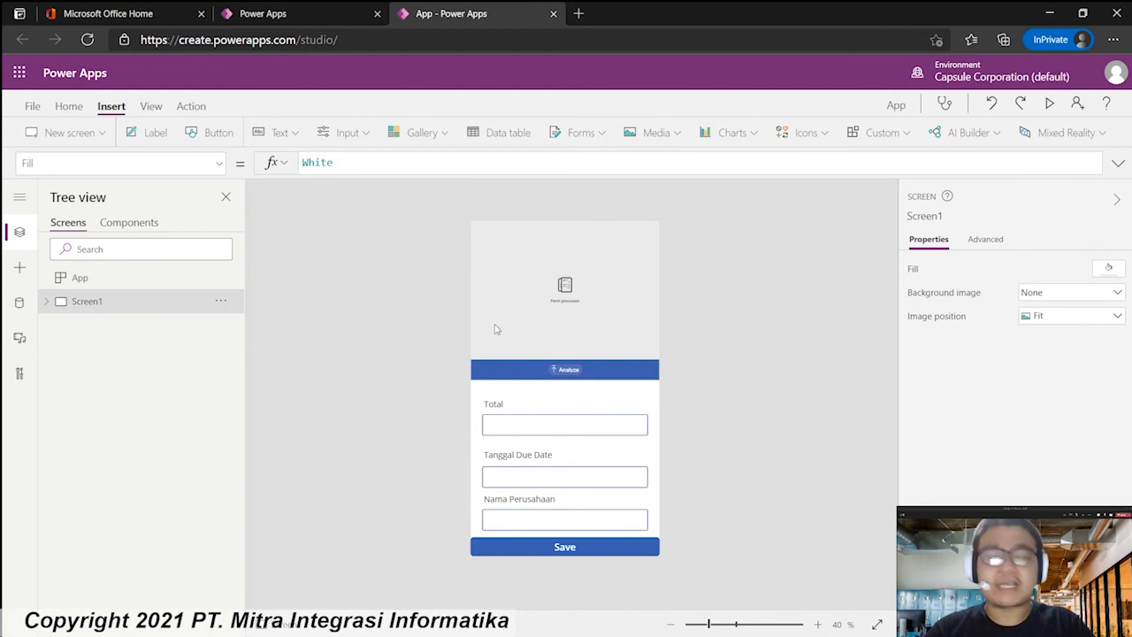
{"action": "left_click", "coordinate": [1051, 104]}
{"action": "left_click", "coordinate": [575, 316]}
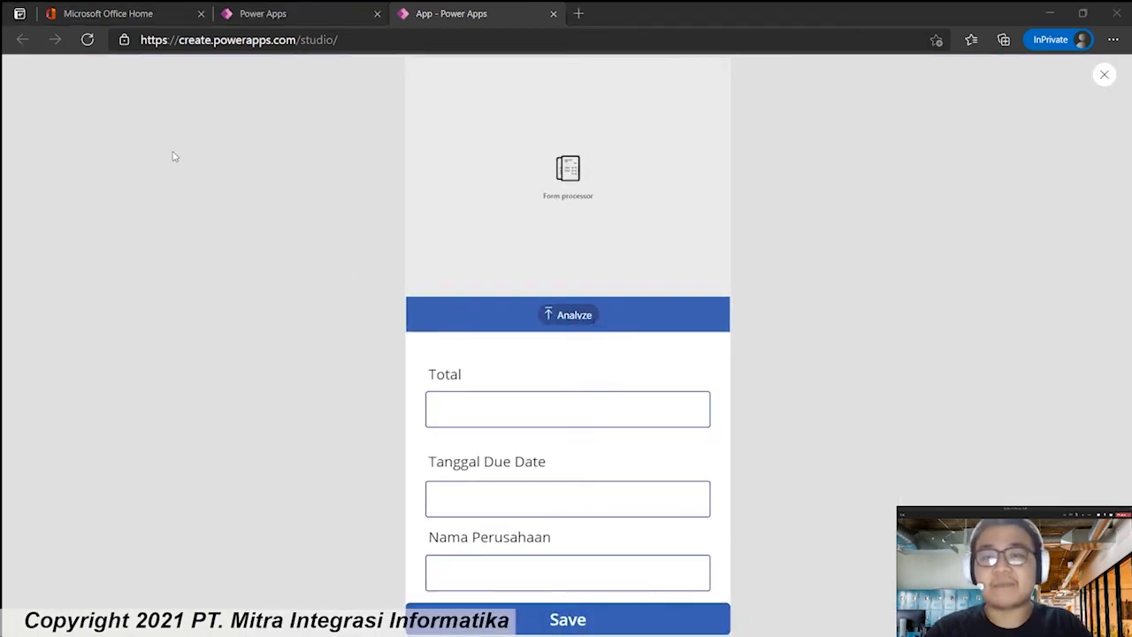
{"action": "double_click", "coordinate": [449, 118]}
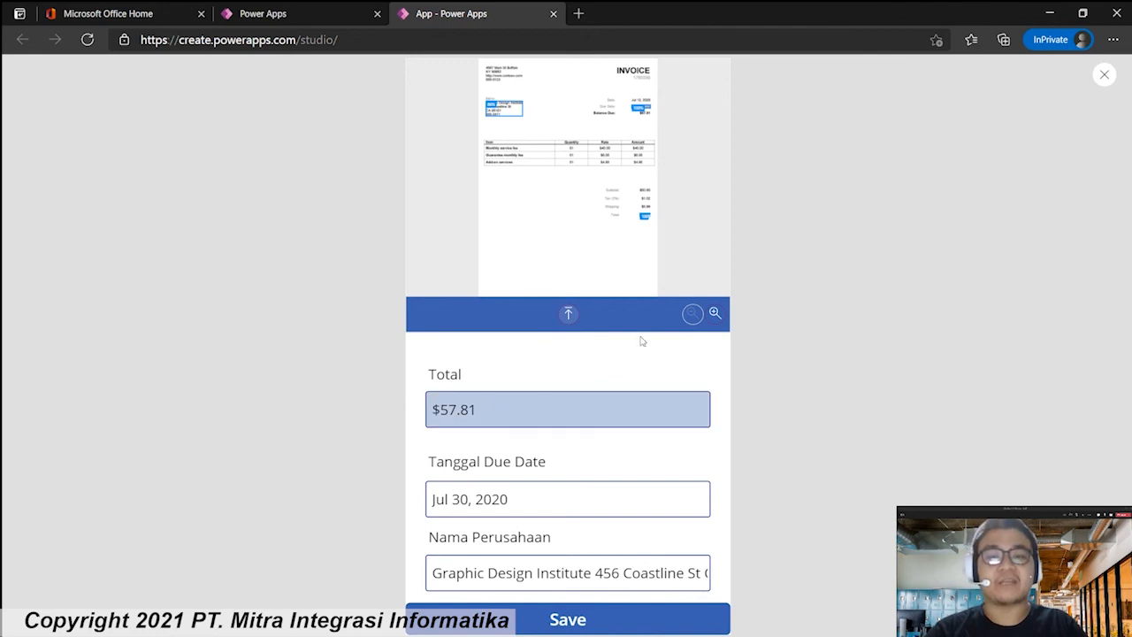
Examine the detected total, due date and company areas on the enlarged invoice against the extracted field values.
{"action": "left_click", "coordinate": [715, 315]}
{"action": "left_click", "coordinate": [717, 316]}
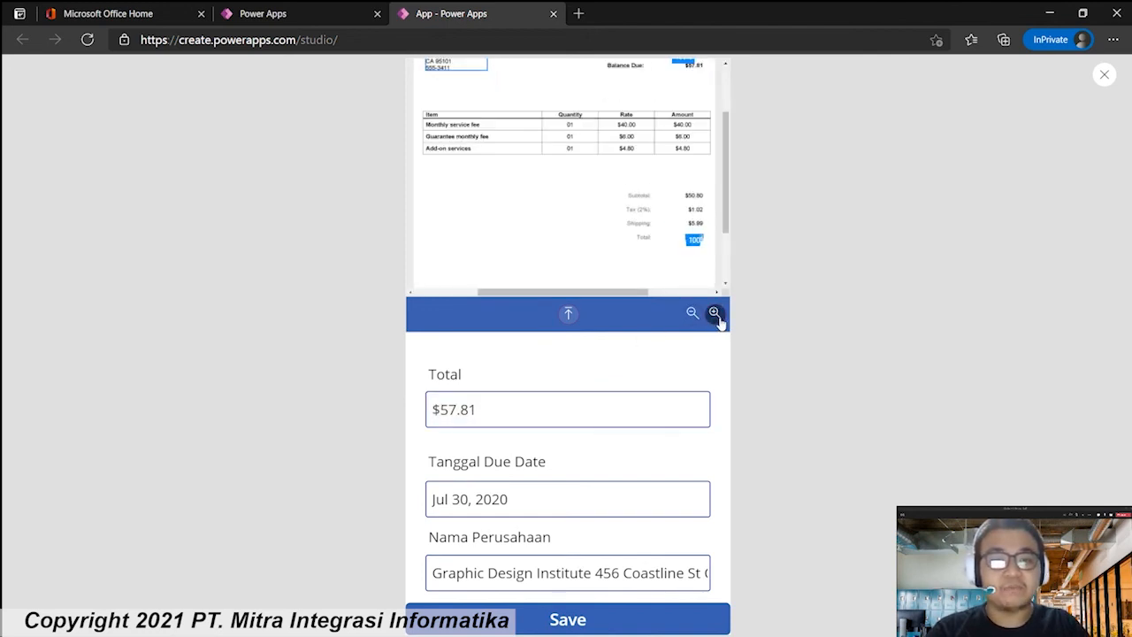
{"action": "left_click", "coordinate": [718, 320]}
{"action": "left_click_drag", "start_coordinate": [610, 291], "coordinate": [648, 291]}
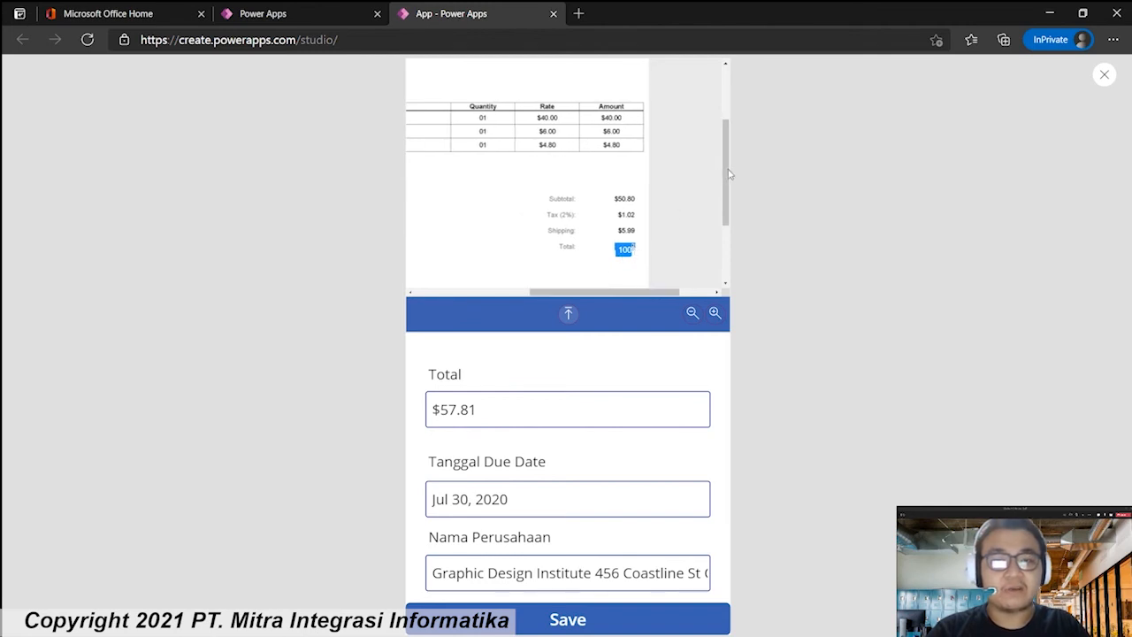
{"action": "left_click_drag", "start_coordinate": [729, 175], "coordinate": [740, 91]}
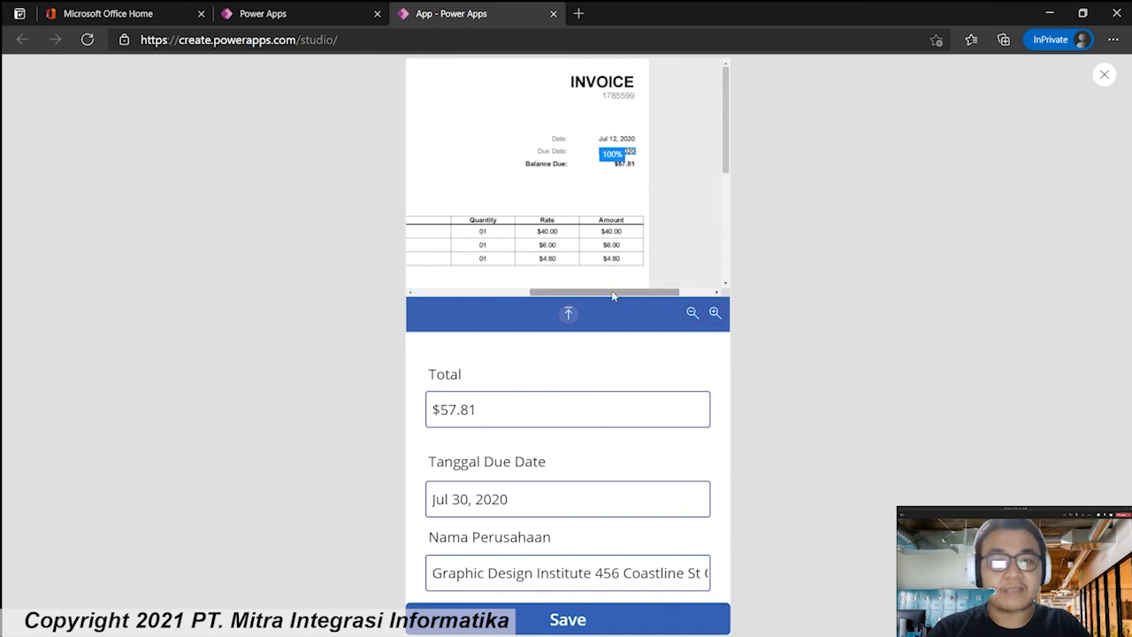
{"action": "left_click_drag", "start_coordinate": [612, 292], "coordinate": [442, 304]}
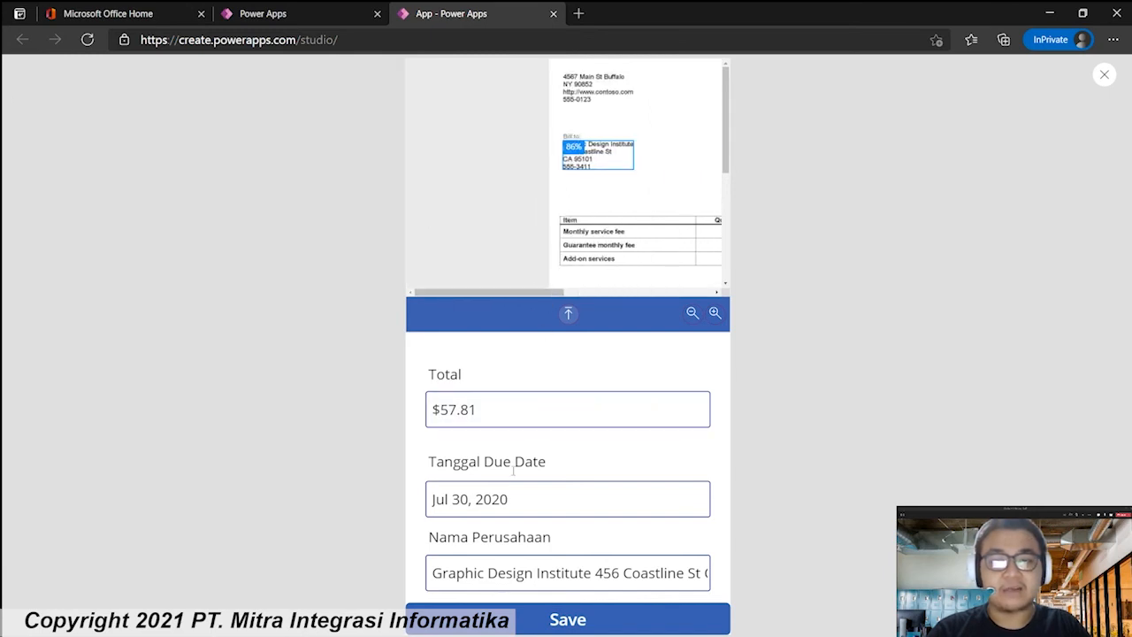
{"action": "left_click_drag", "start_coordinate": [536, 573], "coordinate": [690, 557]}
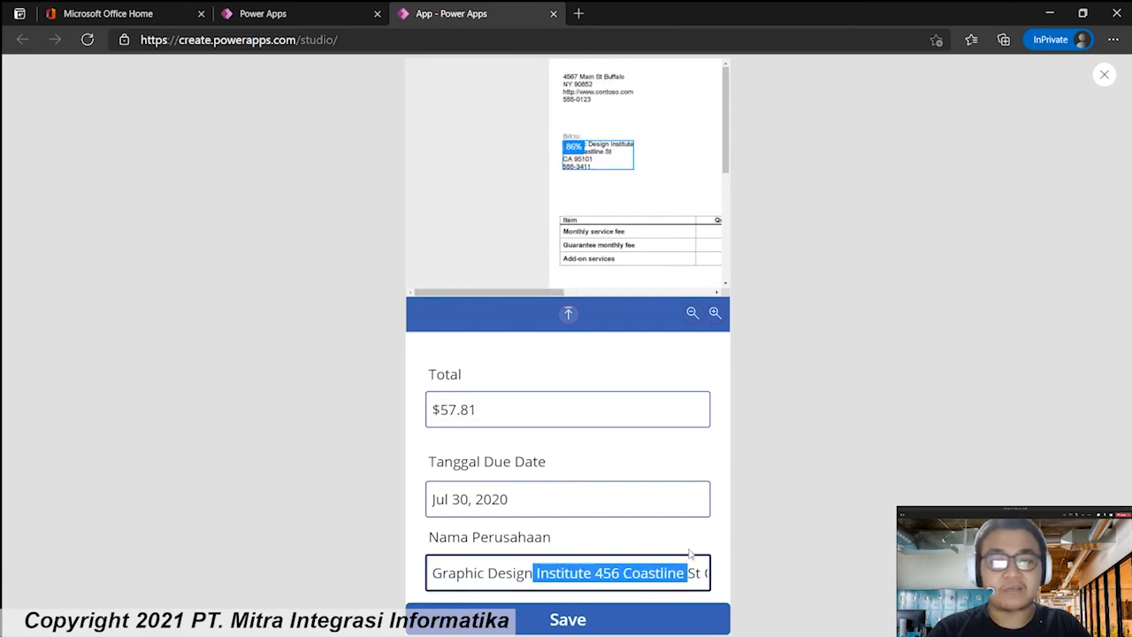
Save the extracted invoice data to the collection.
{"action": "left_click", "coordinate": [534, 624]}
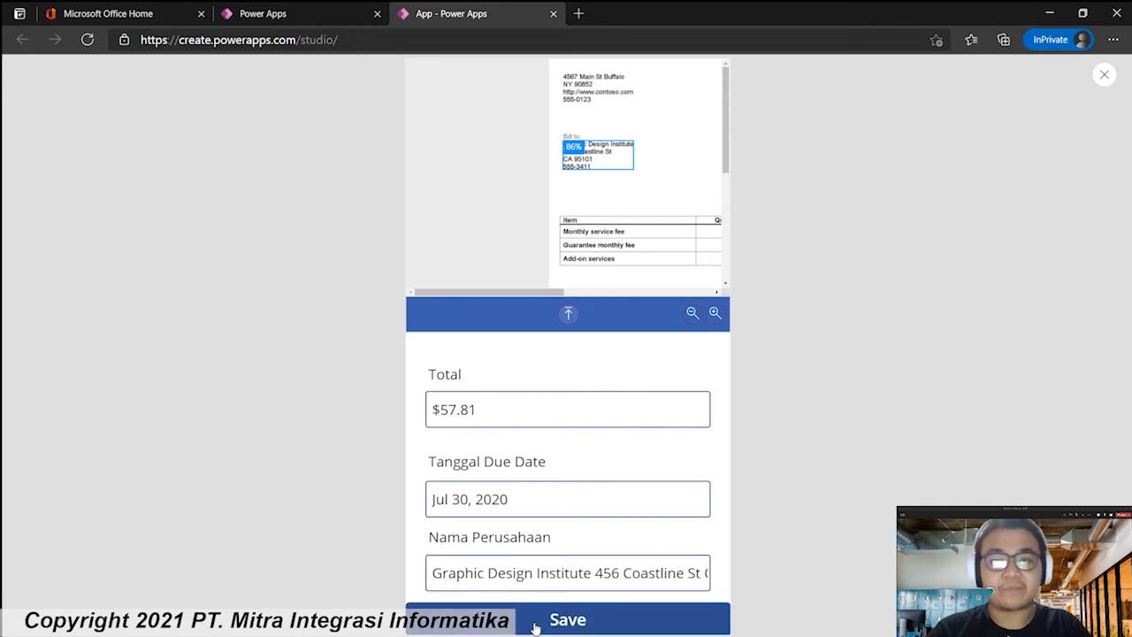
Exit the preview and add a blank screen holding a data table connected to the Collectiondata collection.
{"action": "key", "text": "Escape"}
{"action": "left_click", "coordinate": [693, 396]}
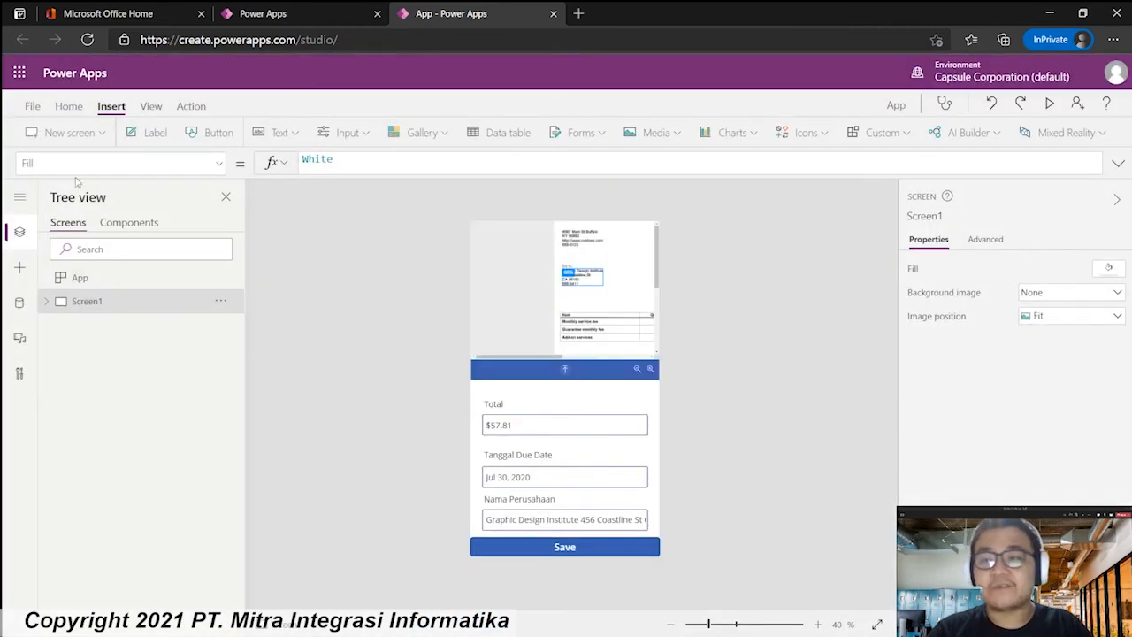
{"action": "left_click", "coordinate": [78, 132]}
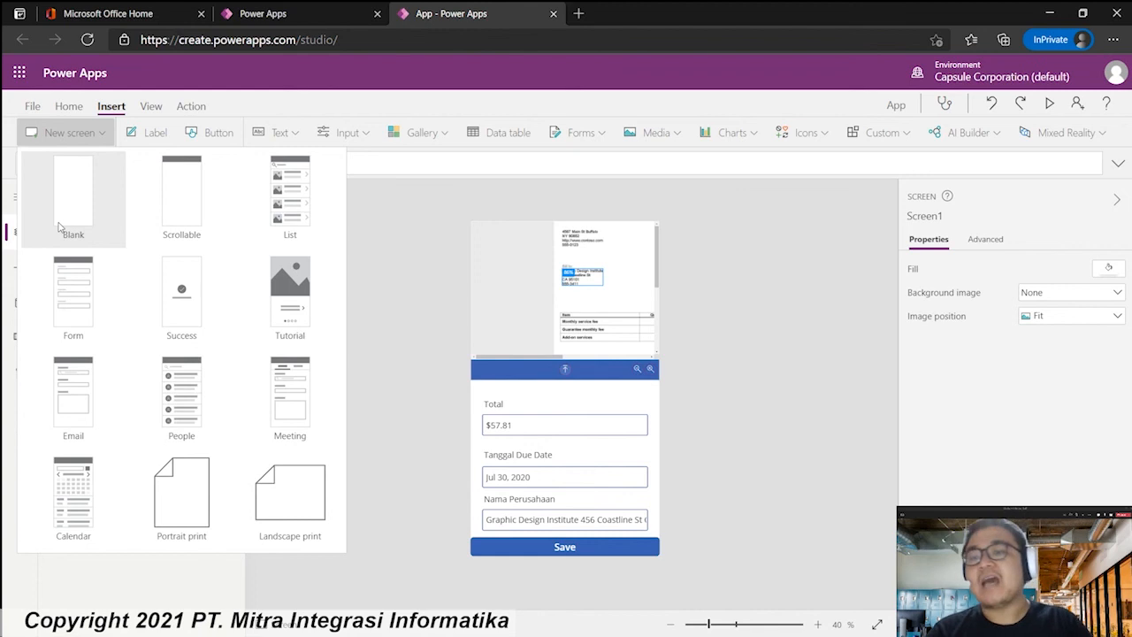
{"action": "left_click", "coordinate": [62, 221]}
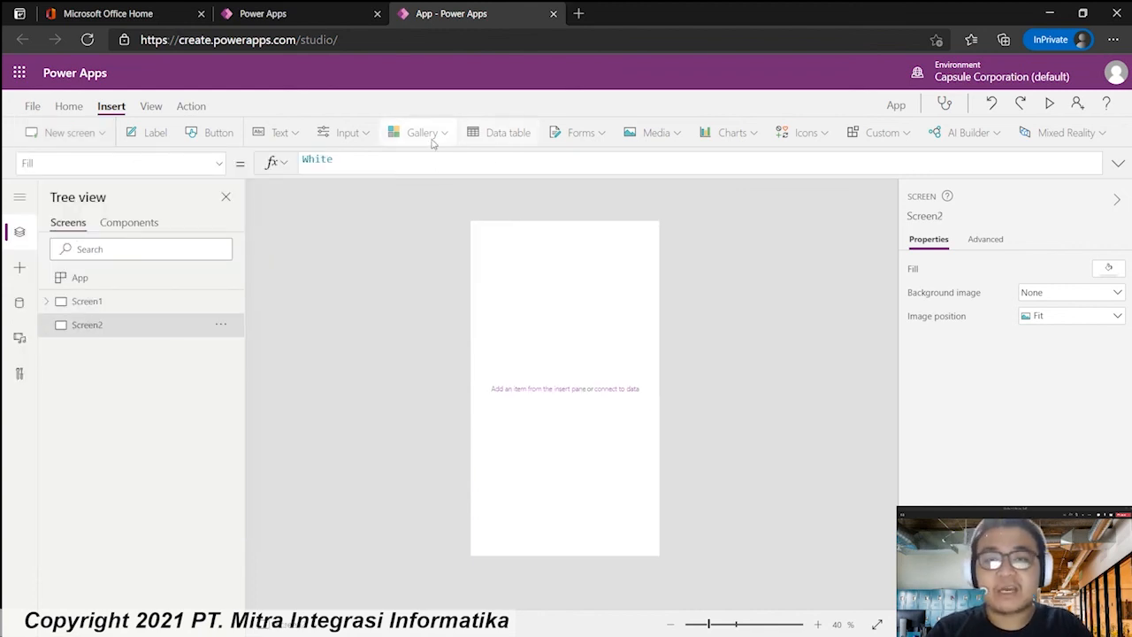
{"action": "left_click", "coordinate": [502, 133]}
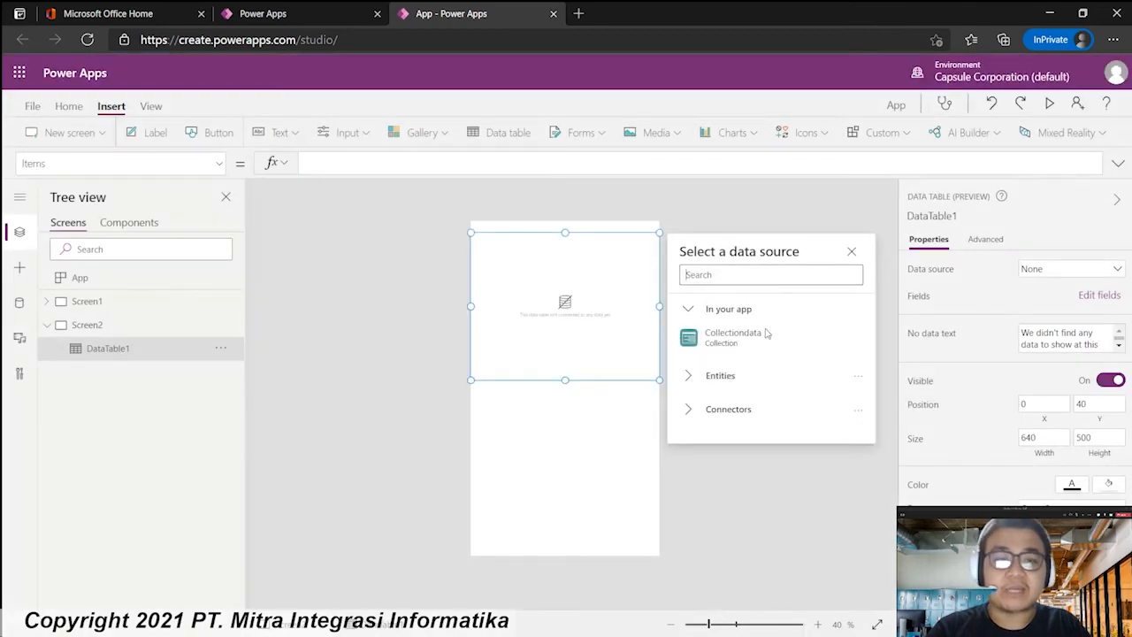
{"action": "left_click", "coordinate": [762, 335]}
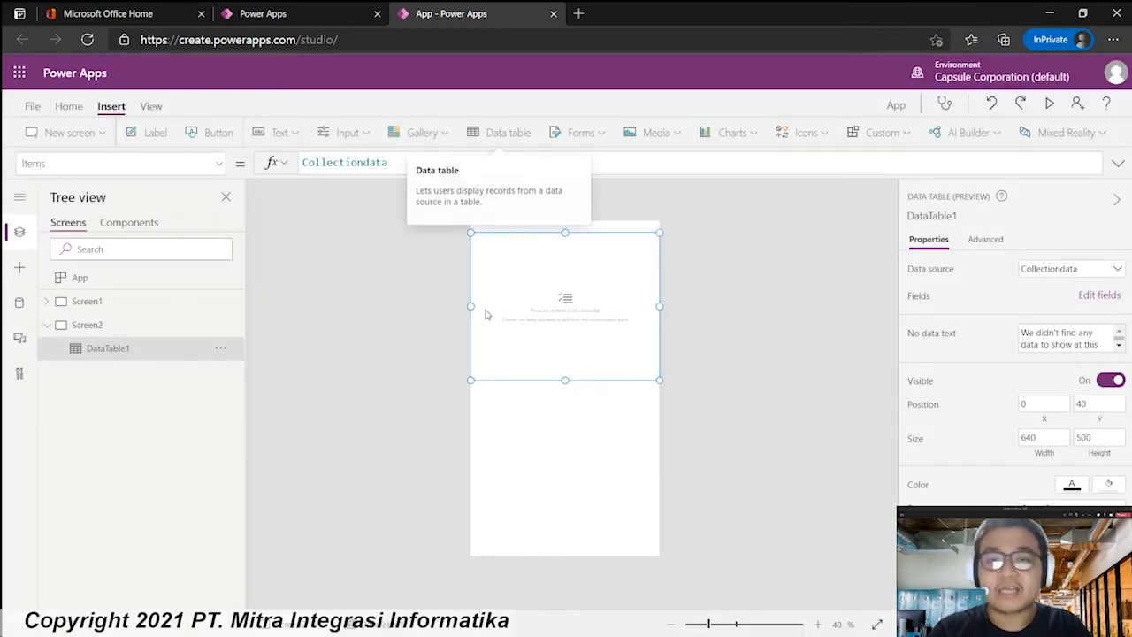
Add the DueDate, Total and NamaPerusahaan fields to the data table.
{"action": "left_click", "coordinate": [1079, 296]}
{"action": "left_click", "coordinate": [710, 232]}
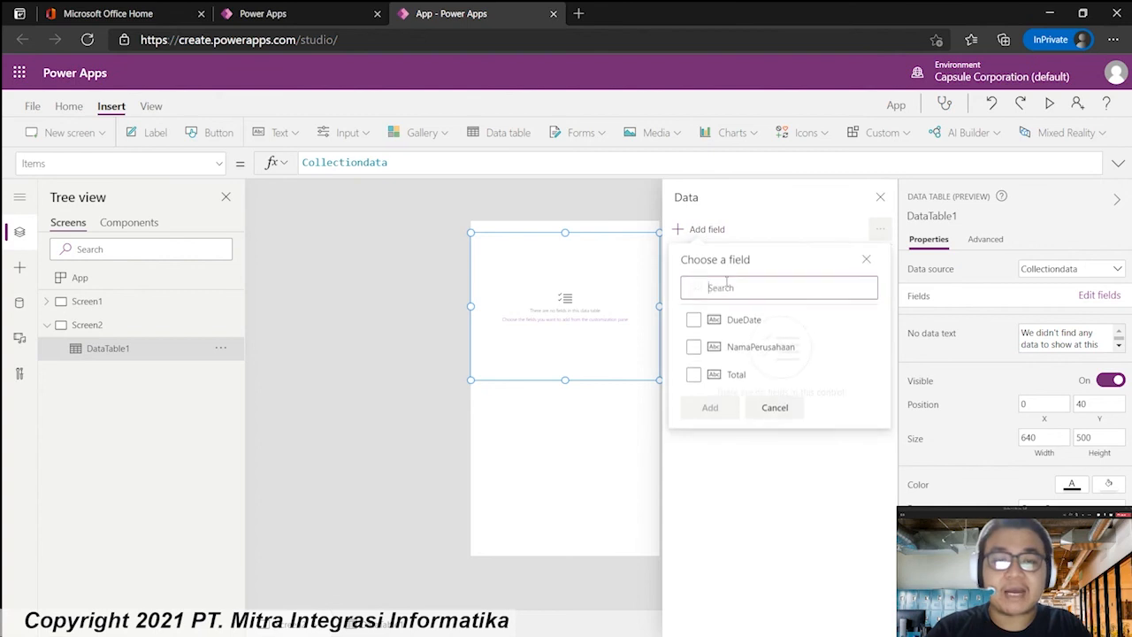
{"action": "left_click", "coordinate": [695, 320]}
{"action": "left_click", "coordinate": [695, 348]}
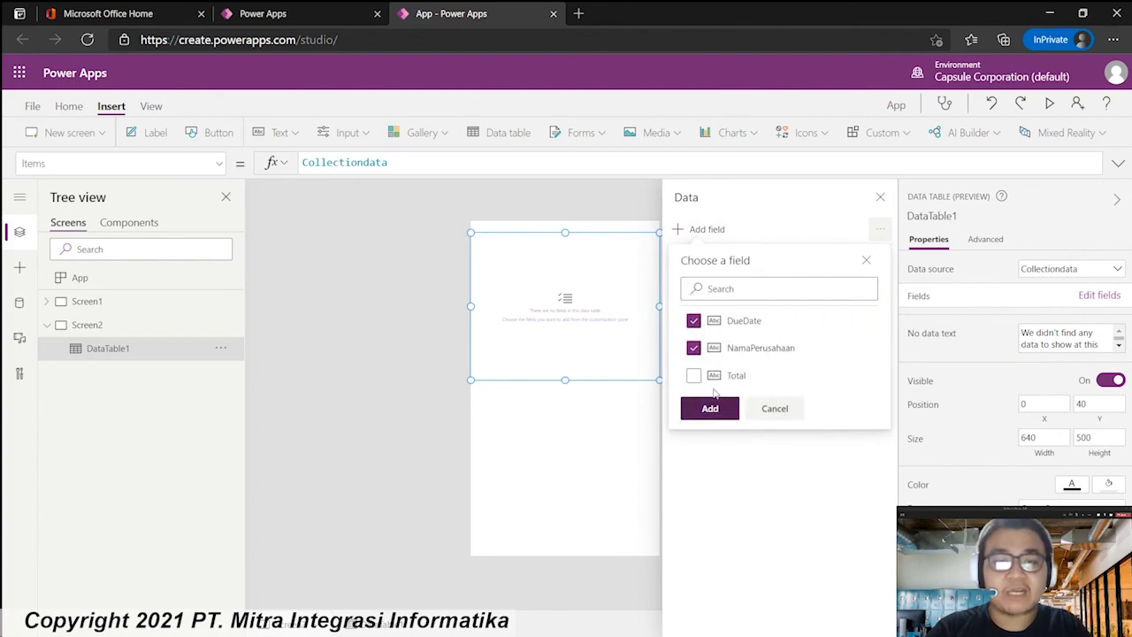
{"action": "left_click", "coordinate": [694, 376]}
{"action": "left_click", "coordinate": [694, 373]}
{"action": "left_click", "coordinate": [693, 374]}
{"action": "left_click", "coordinate": [694, 348]}
{"action": "left_click", "coordinate": [708, 408]}
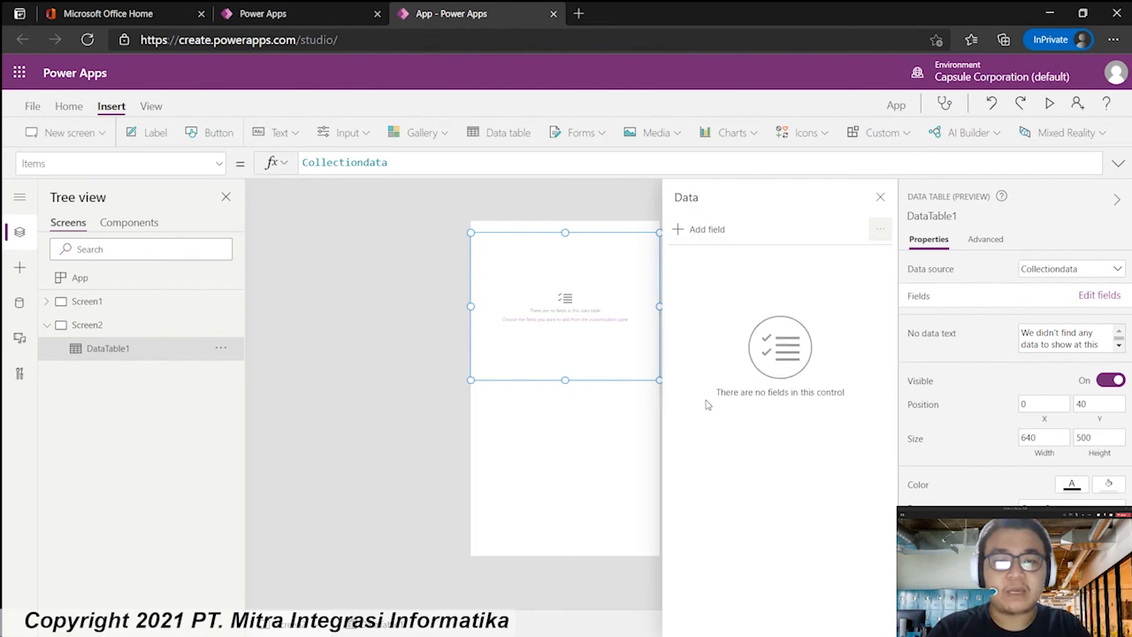
{"action": "left_click", "coordinate": [881, 198]}
{"action": "left_click", "coordinate": [570, 375]}
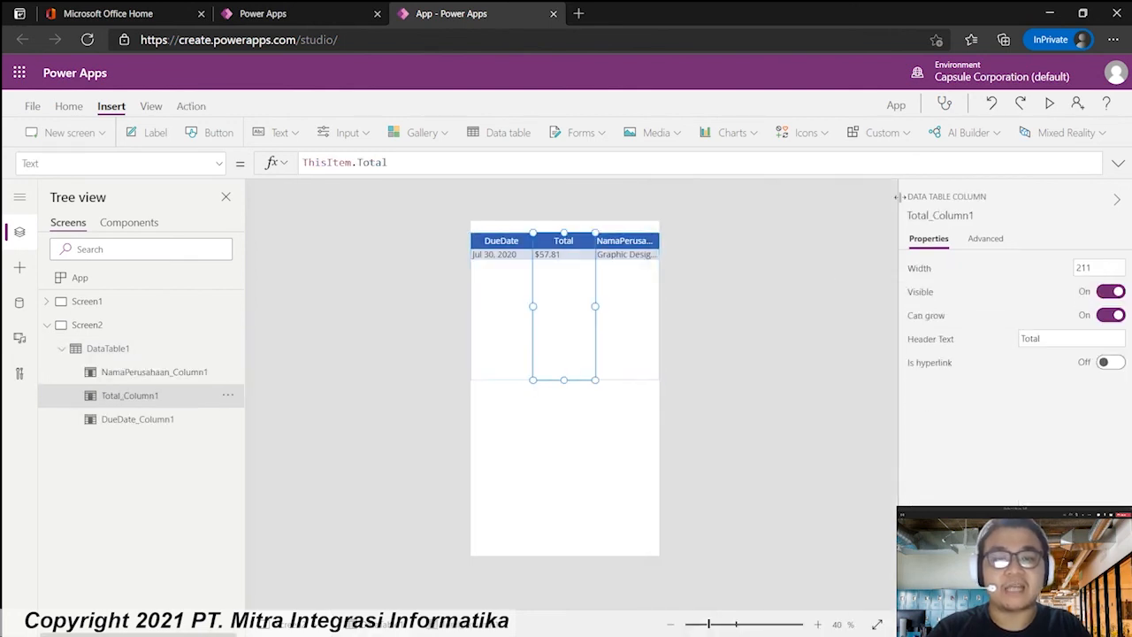
{"action": "left_click", "coordinate": [532, 442]}
{"action": "left_click", "coordinate": [556, 350]}
{"action": "left_click", "coordinate": [475, 378]}
{"action": "left_click", "coordinate": [619, 378]}
{"action": "left_click", "coordinate": [620, 380]}
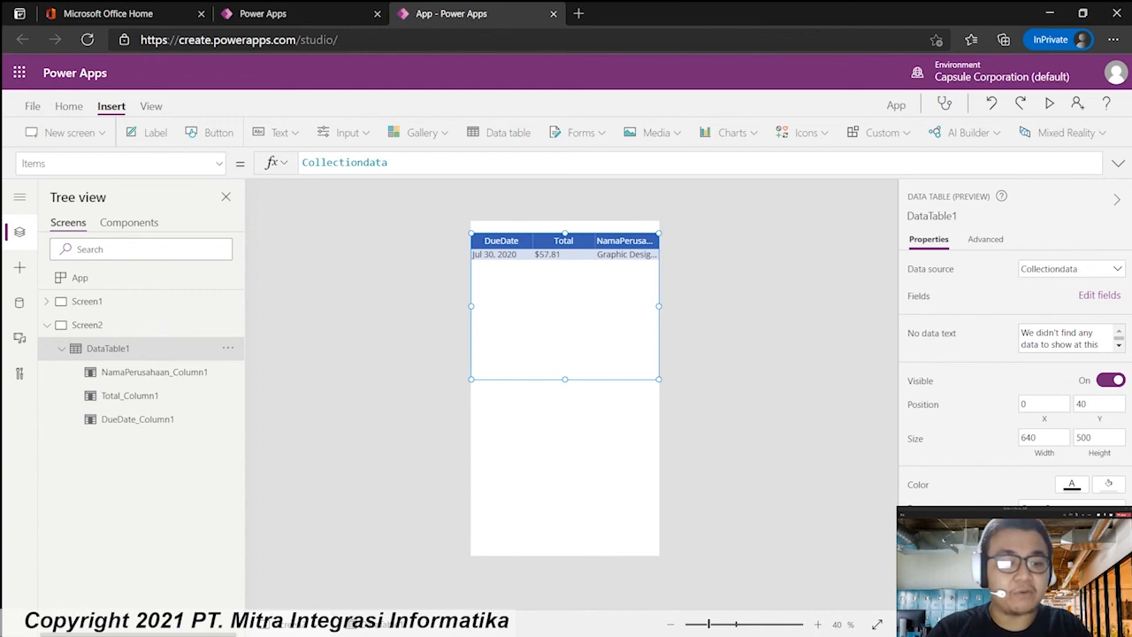
{"action": "left_click", "coordinate": [583, 392]}
{"action": "left_click", "coordinate": [584, 375]}
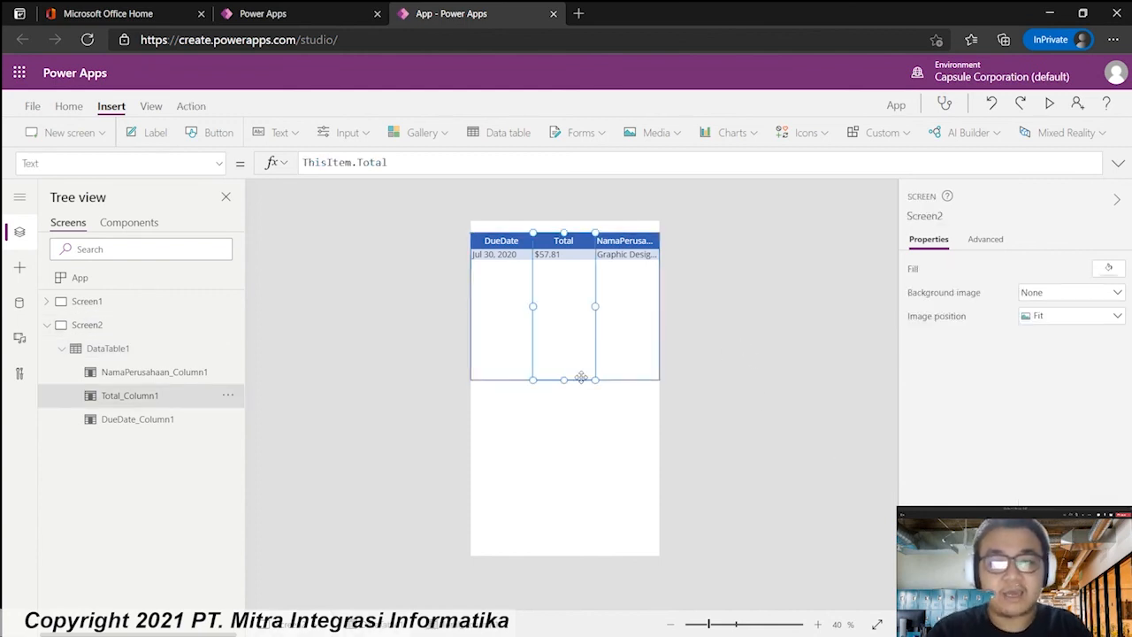
{"action": "left_click", "coordinate": [613, 387]}
{"action": "left_click", "coordinate": [614, 379]}
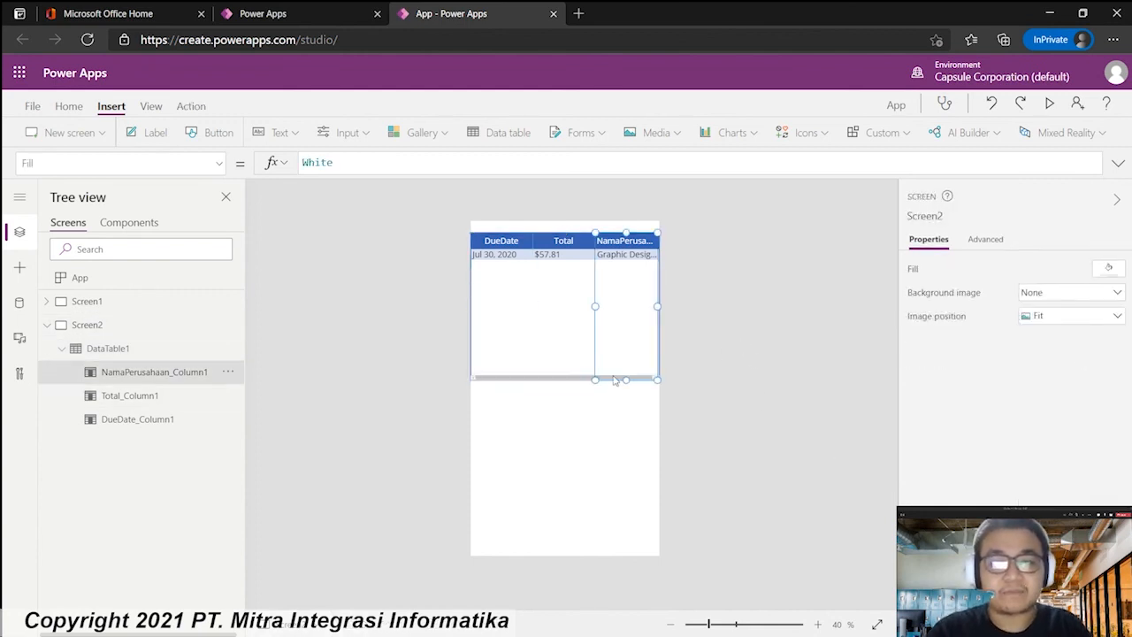
Extend the data table's upper edge to the top of the app screen, giving Y position 0 and height 540.
{"action": "left_click", "coordinate": [485, 382]}
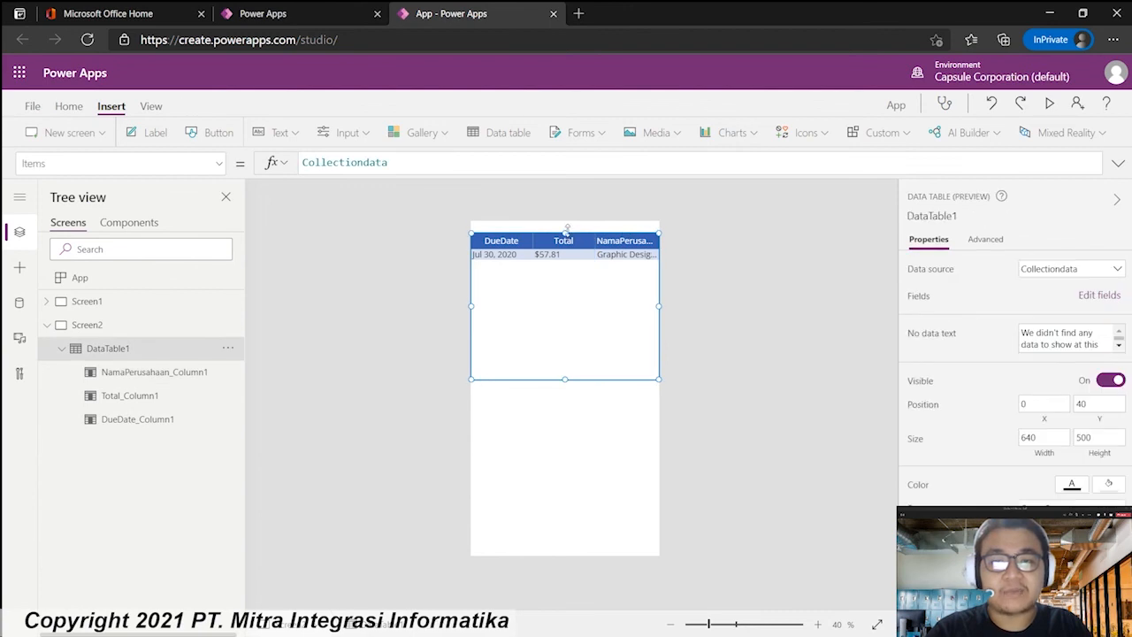
{"action": "left_click_drag", "start_coordinate": [565, 227], "coordinate": [566, 221]}
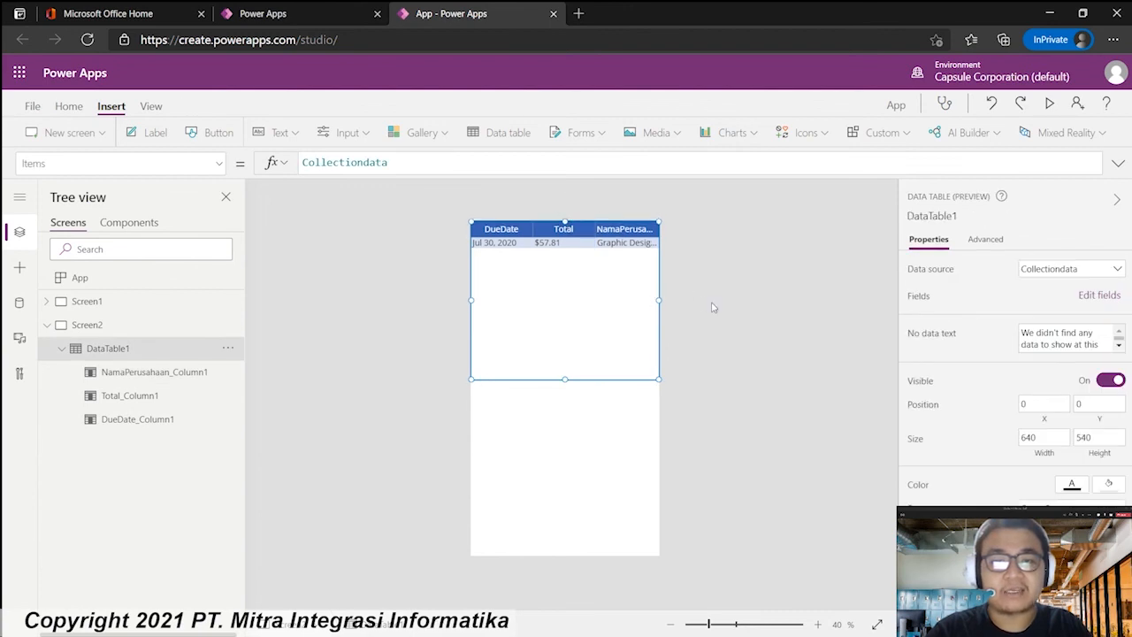
{"action": "left_click", "coordinate": [506, 400]}
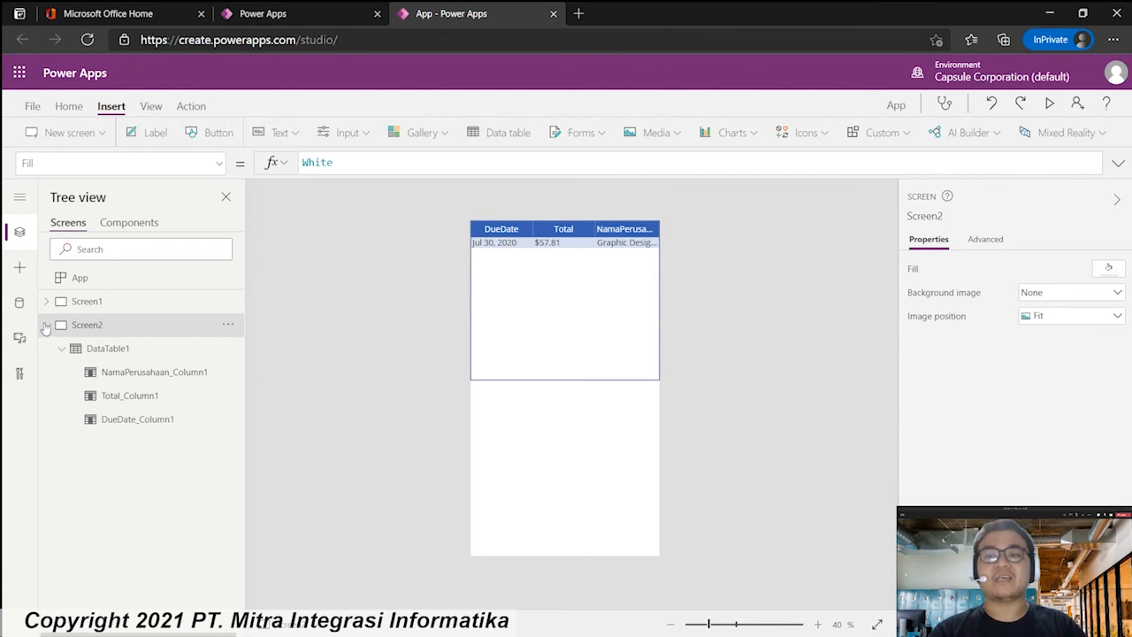
Preview the app from Screen1 and load a second invoice file into the form processor for analysis.
{"action": "left_click", "coordinate": [46, 326]}
{"action": "left_click", "coordinate": [118, 308]}
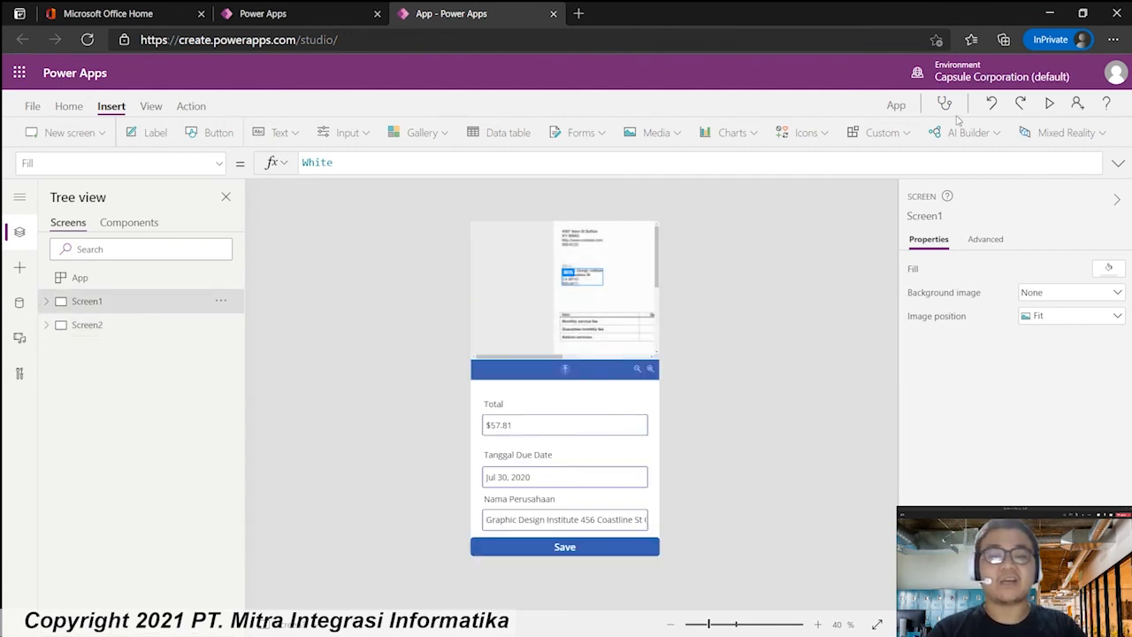
{"action": "left_click", "coordinate": [1048, 104]}
{"action": "left_click", "coordinate": [567, 314]}
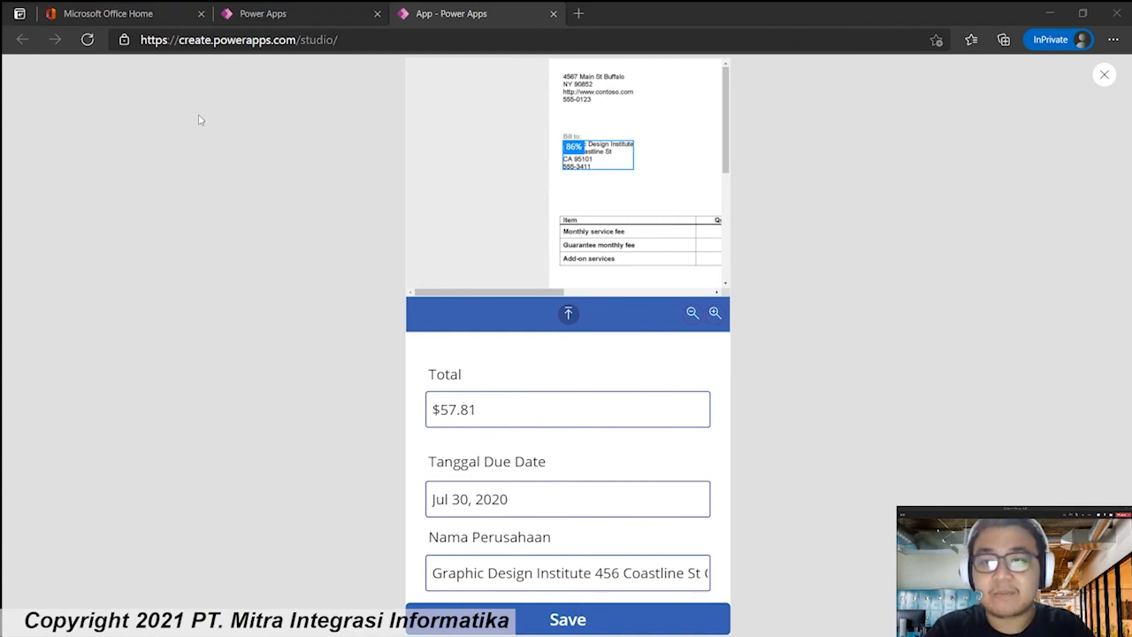
{"action": "double_click", "coordinate": [189, 130]}
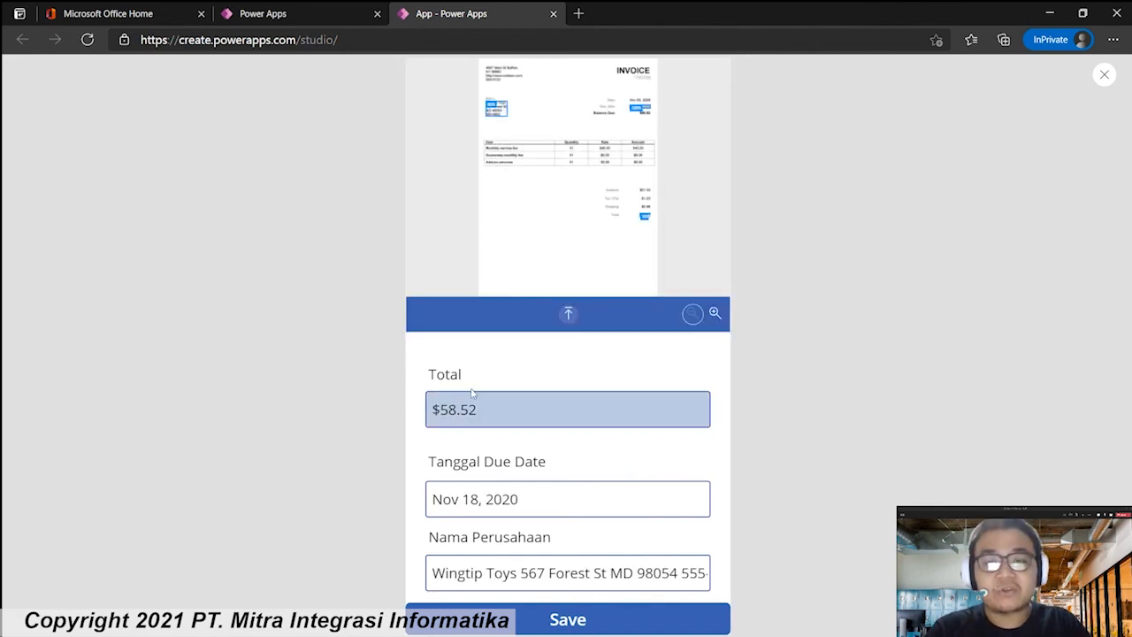
Save the second invoice's extracted total, due date and company name to the collection and exit the preview.
{"action": "left_click", "coordinate": [488, 414]}
{"action": "left_click_drag", "start_coordinate": [476, 410], "coordinate": [457, 412]}
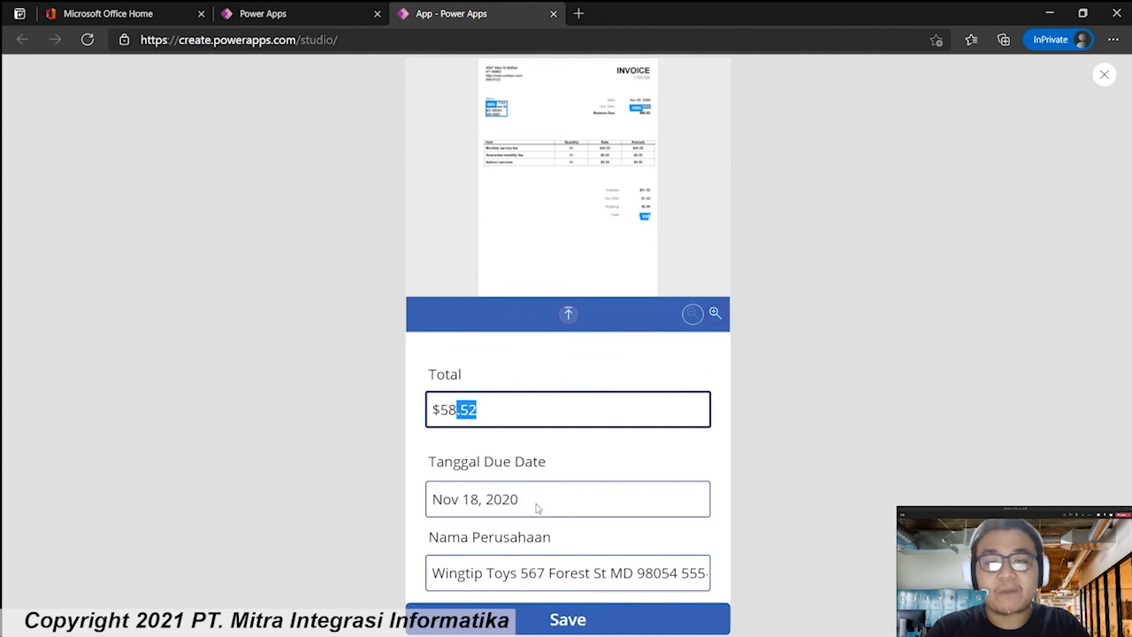
{"action": "left_click", "coordinate": [522, 619]}
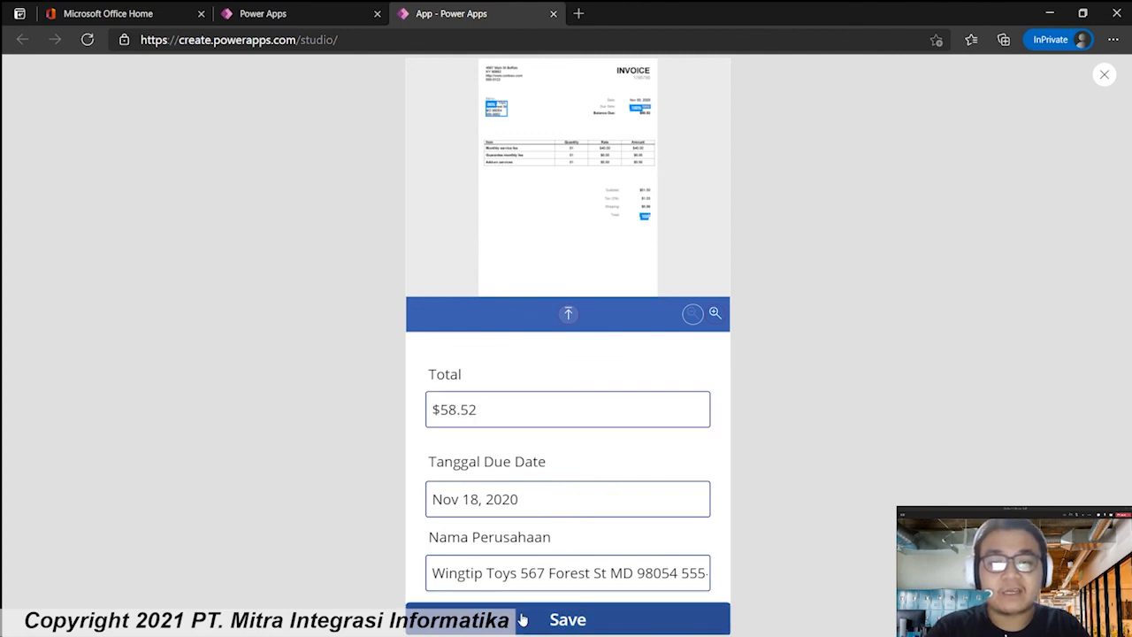
{"action": "key", "text": "Escape"}
{"action": "left_click", "coordinate": [693, 403]}
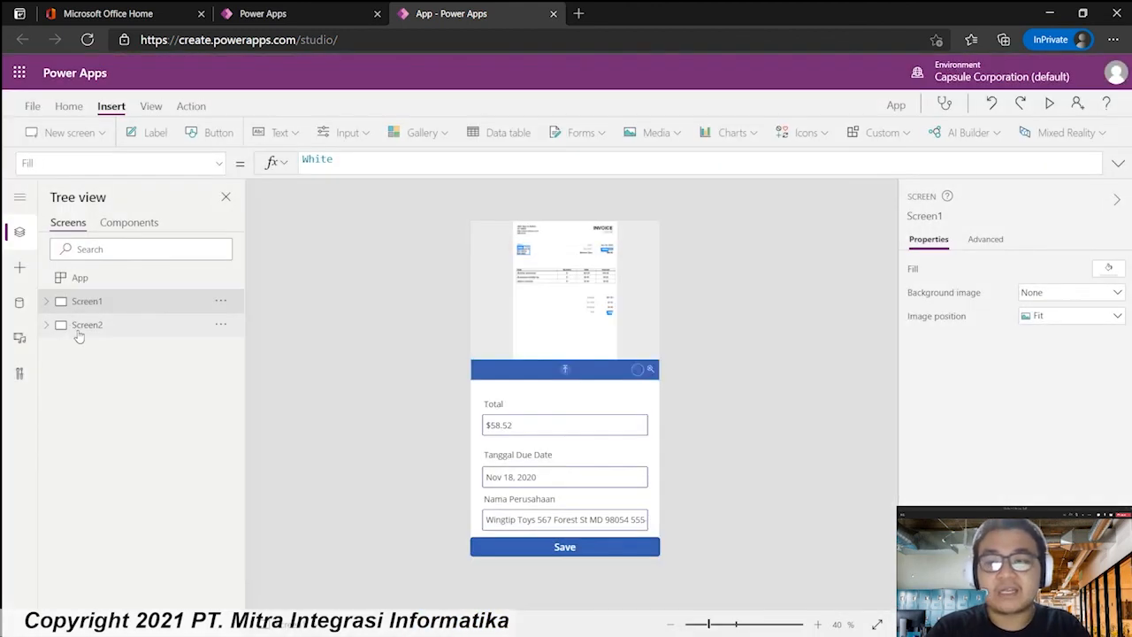
Preview Screen2 to examine the saved invoice records in the data table, and return to Screen1 in the editor.
{"action": "left_click", "coordinate": [87, 326]}
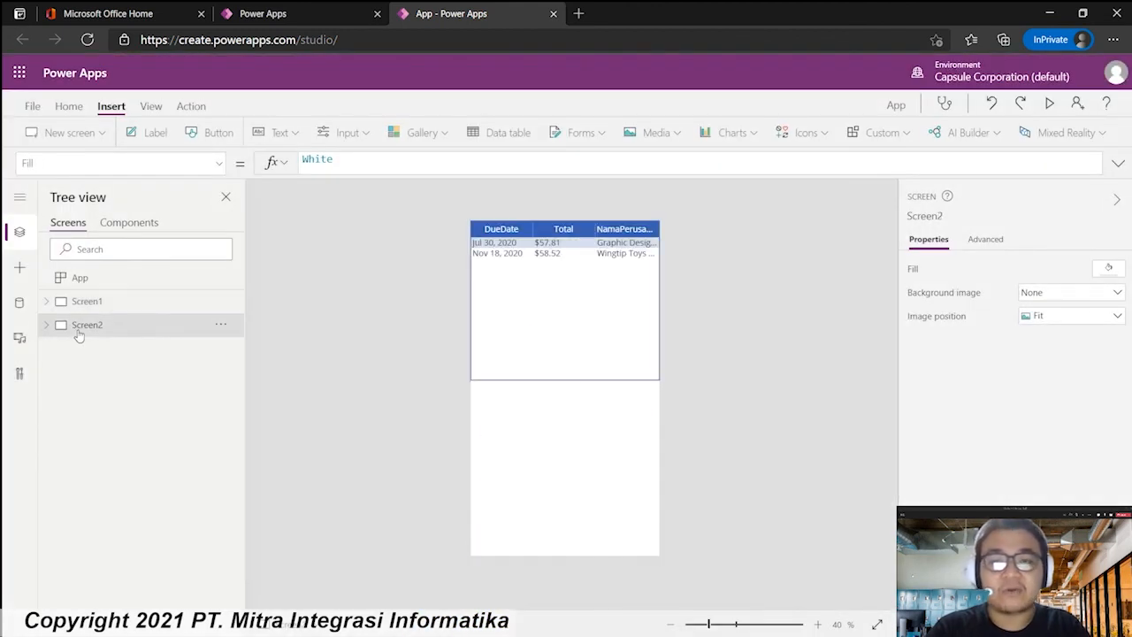
{"action": "left_click", "coordinate": [1046, 106]}
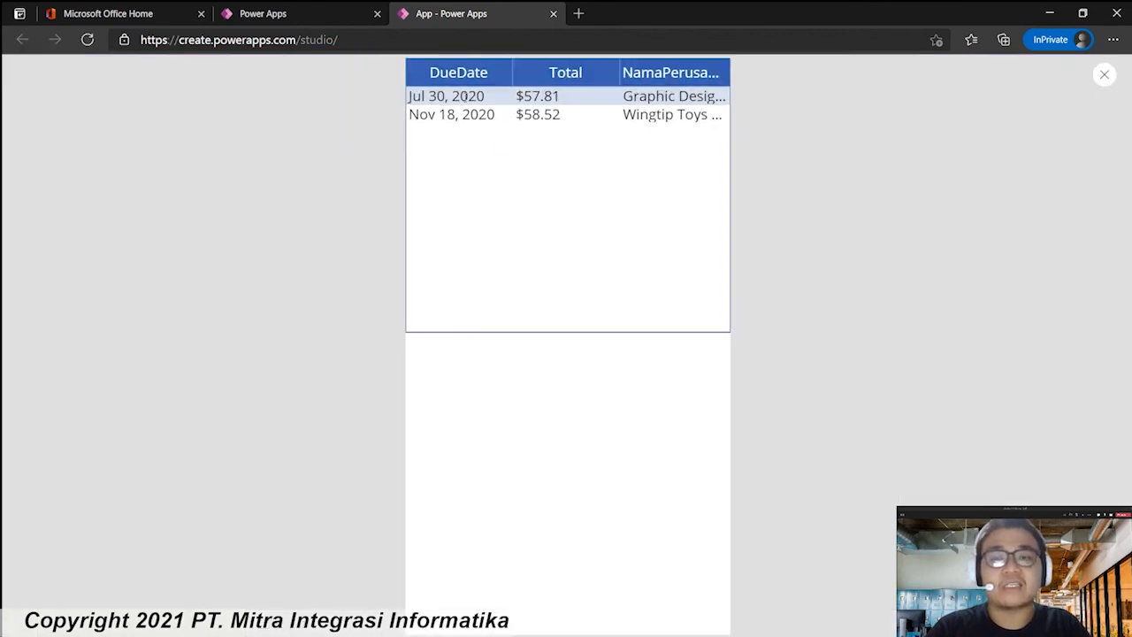
{"action": "left_click", "coordinate": [442, 108]}
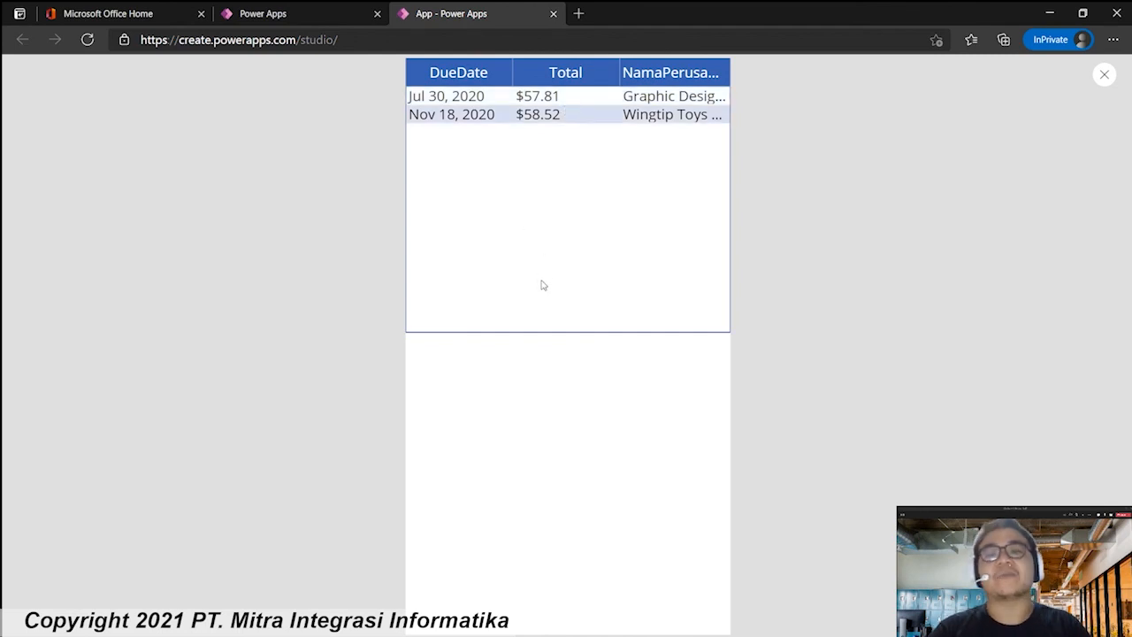
{"action": "key", "text": "Escape"}
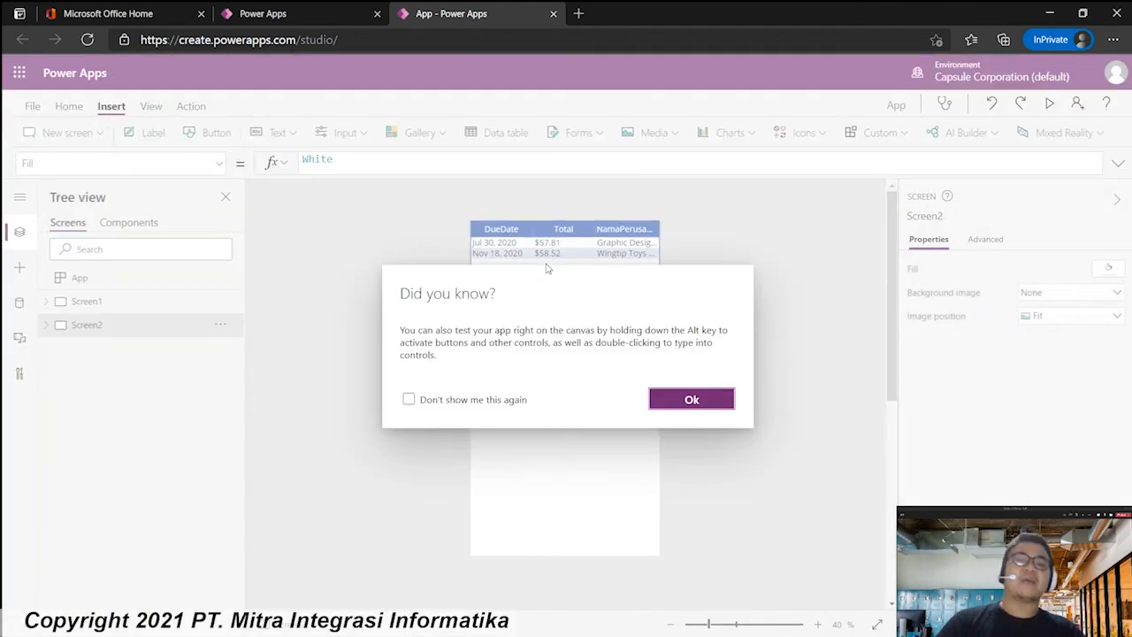
{"action": "left_click", "coordinate": [697, 400]}
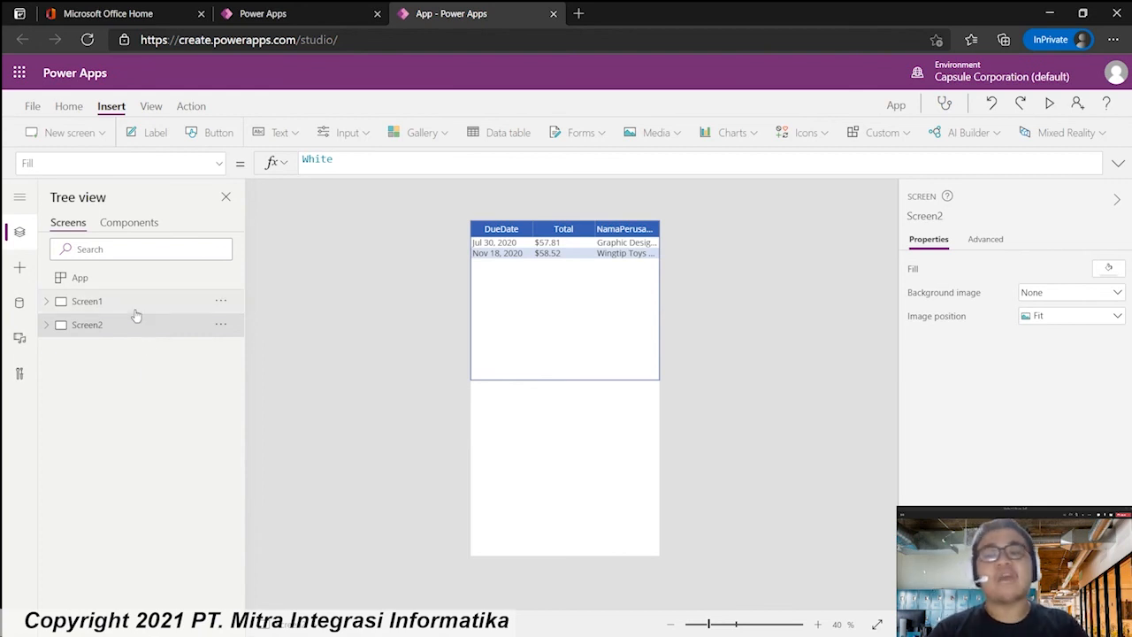
{"action": "left_click", "coordinate": [106, 301]}
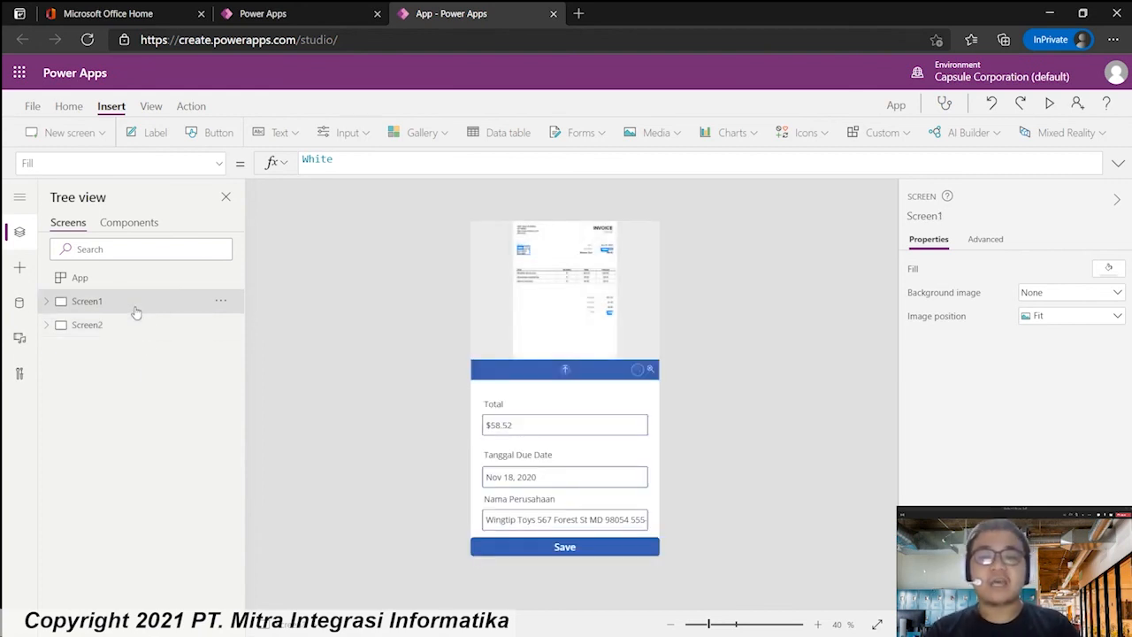